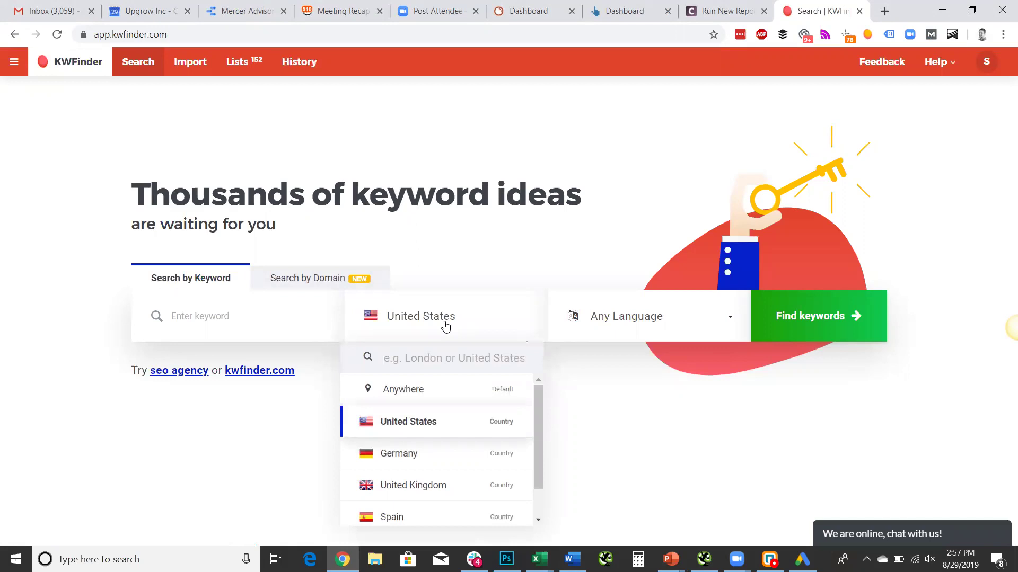
Find keyword ideas for "digital marketing" in San Diego County, California, United States, with the language set to English
{"action": "type", "text": "san"}
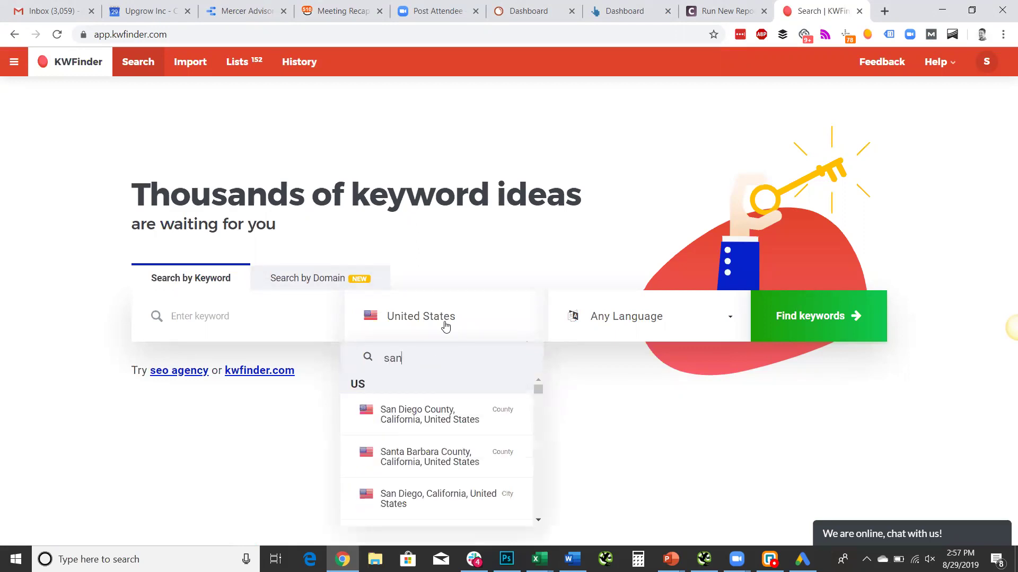
{"action": "left_click", "coordinate": [446, 424]}
{"action": "left_click", "coordinate": [665, 317]}
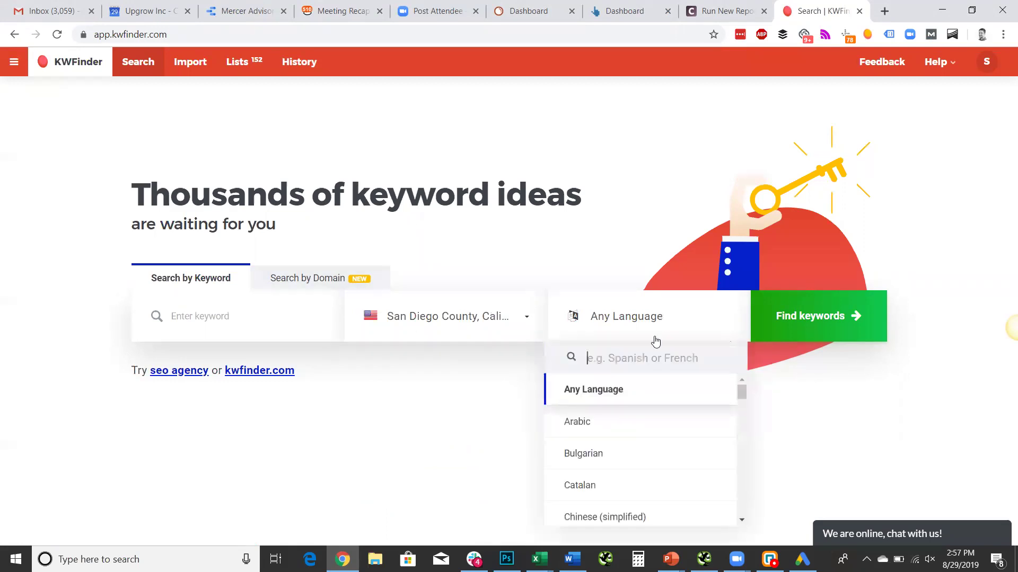
{"action": "type", "text": "eng"}
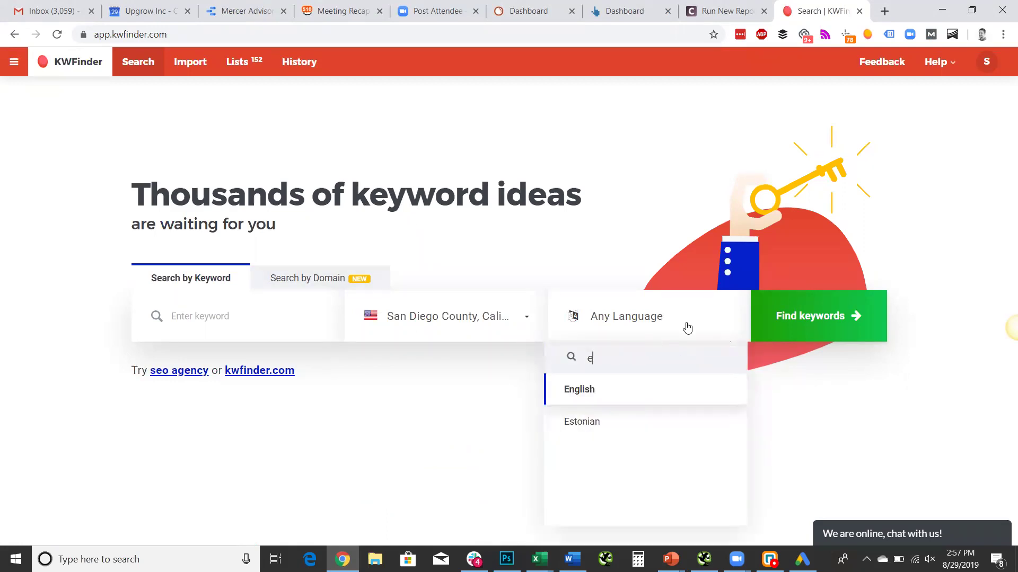
{"action": "left_click", "coordinate": [681, 400]}
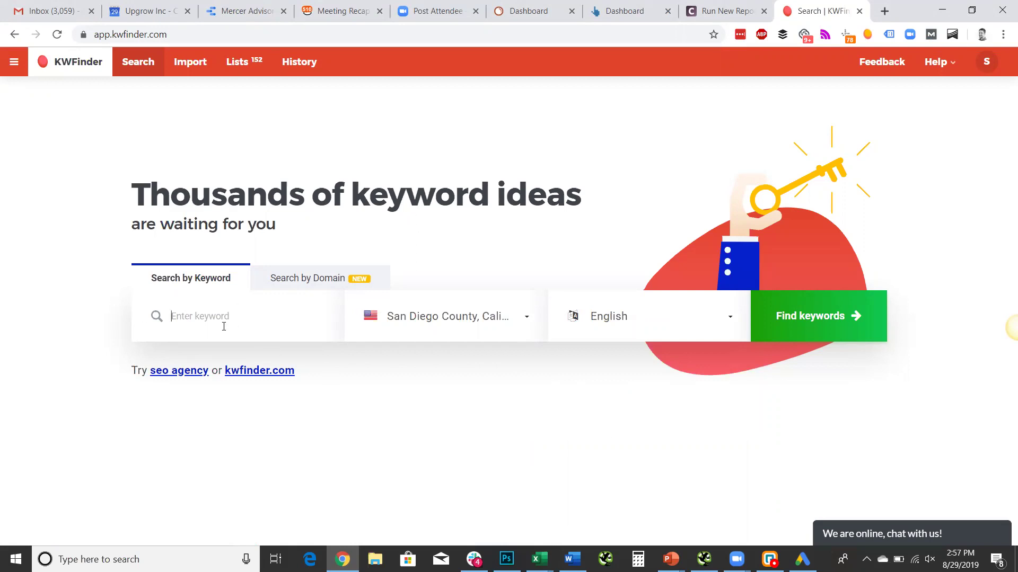
{"action": "type", "text": "digital marketing"}
{"action": "left_click", "coordinate": [825, 297]}
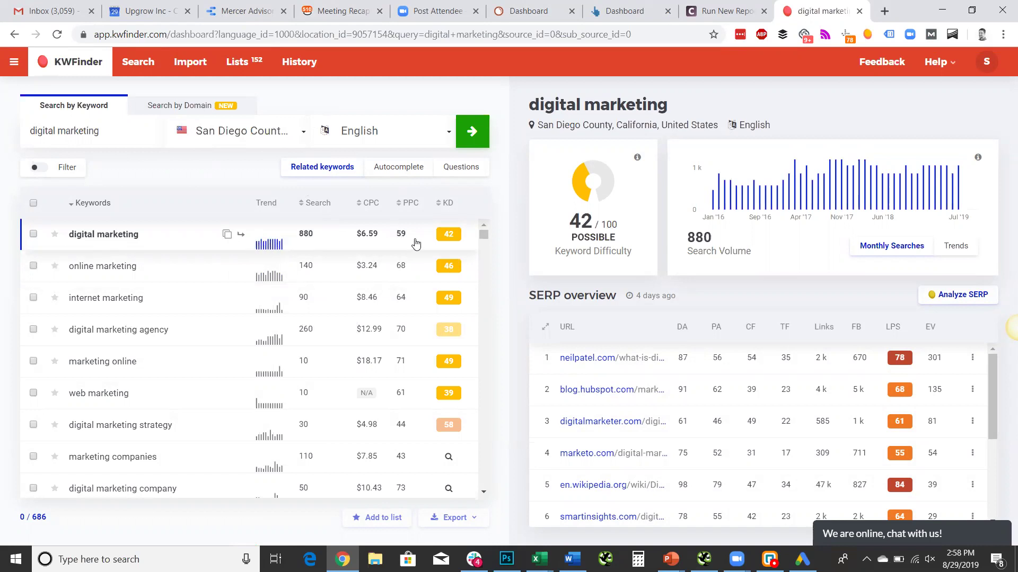
Add the keywords digital marketing, online marketing and internet marketing to a new list named "Digital Marketing"
{"action": "mouse_move", "coordinate": [420, 211]}
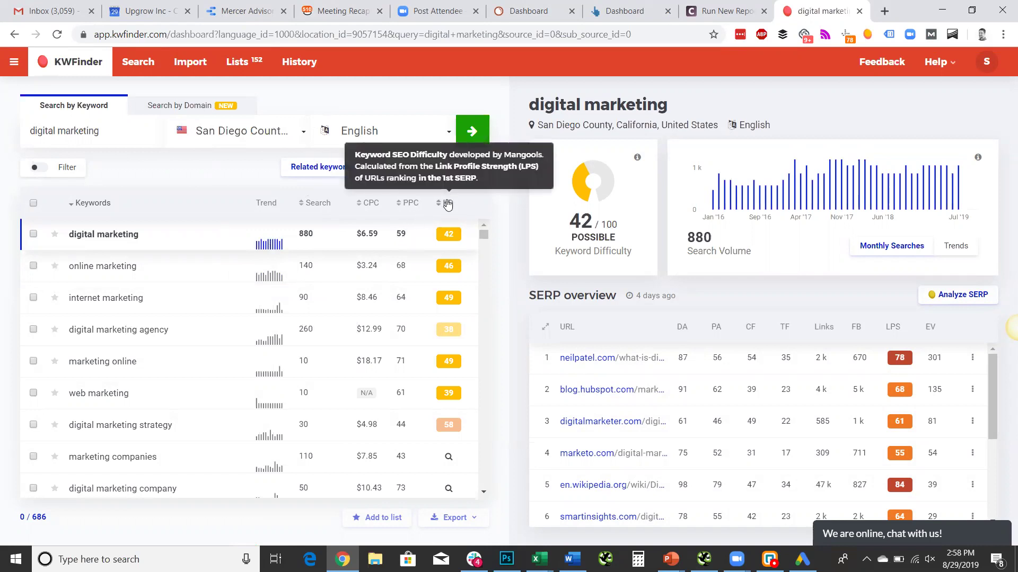
{"action": "mouse_move", "coordinate": [456, 237]}
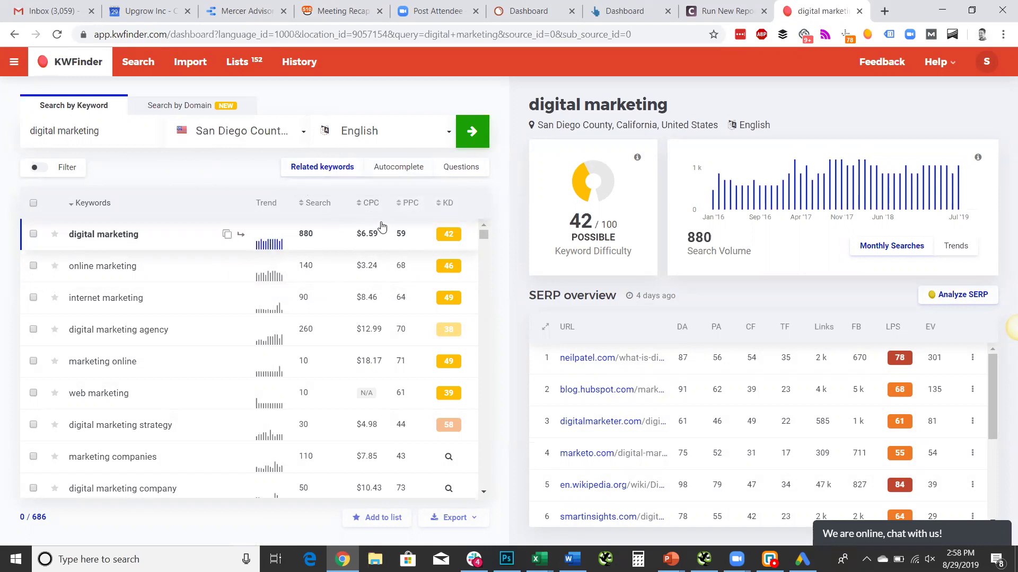
{"action": "left_click", "coordinate": [33, 235]}
{"action": "left_click", "coordinate": [33, 266]}
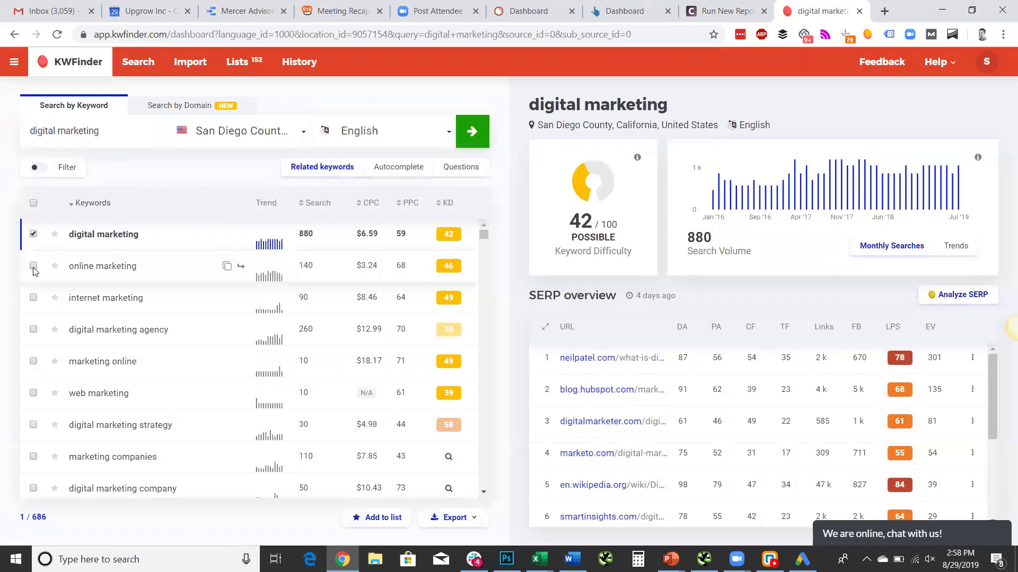
{"action": "left_click", "coordinate": [33, 298]}
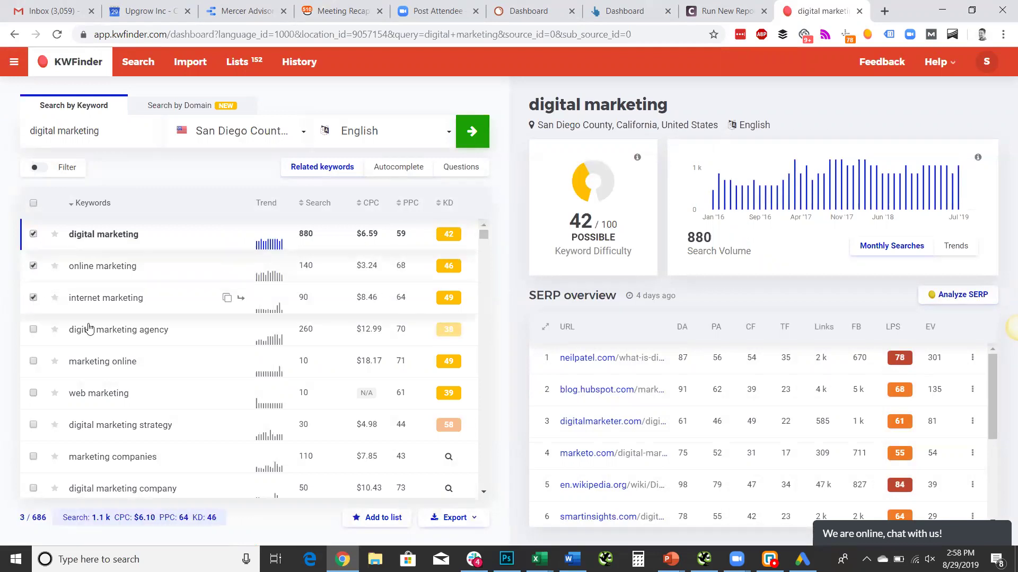
{"action": "left_click", "coordinate": [382, 518]}
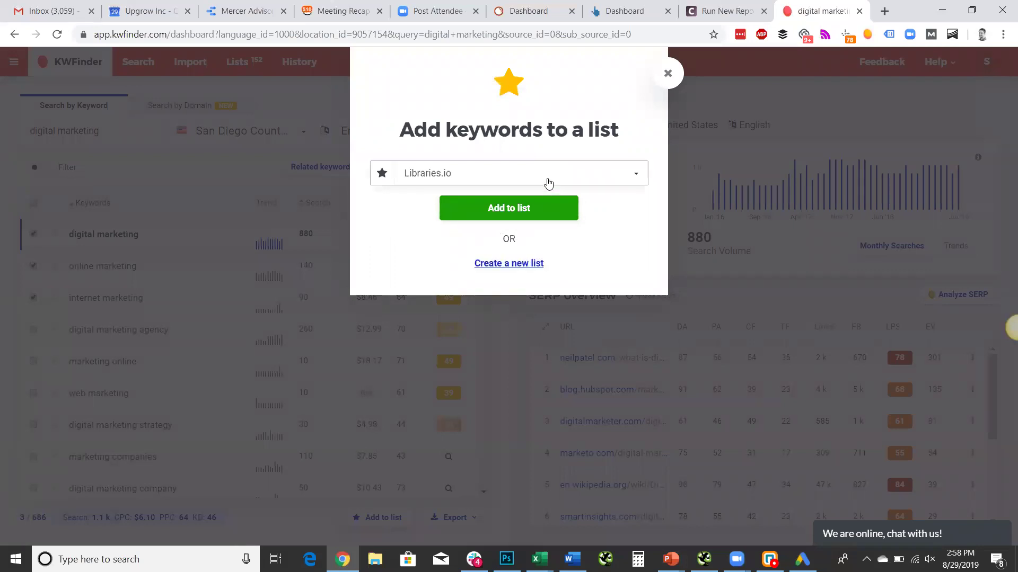
{"action": "left_click", "coordinate": [515, 263]}
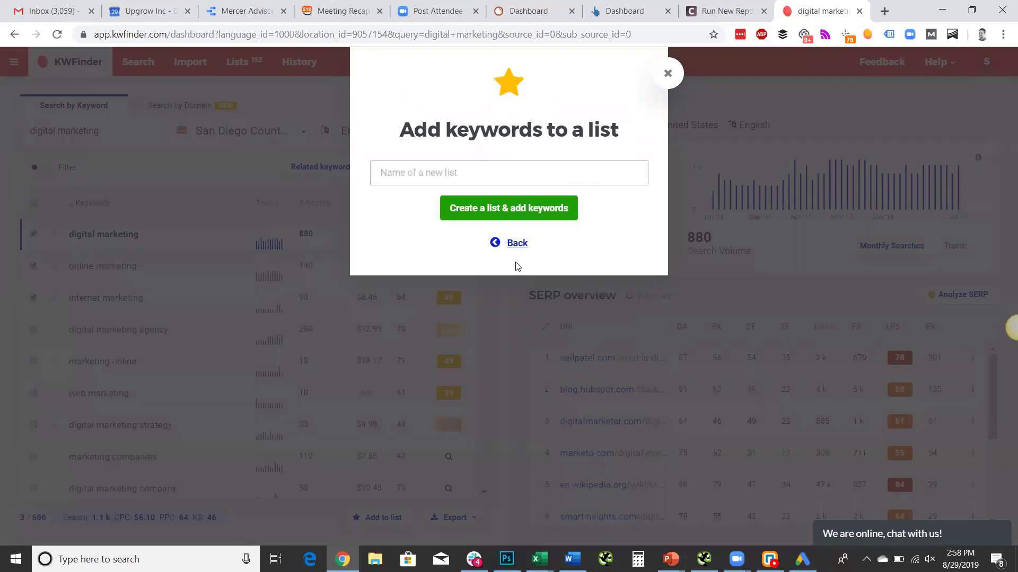
{"action": "left_click", "coordinate": [481, 179]}
{"action": "type", "text": "Digital Marketing"}
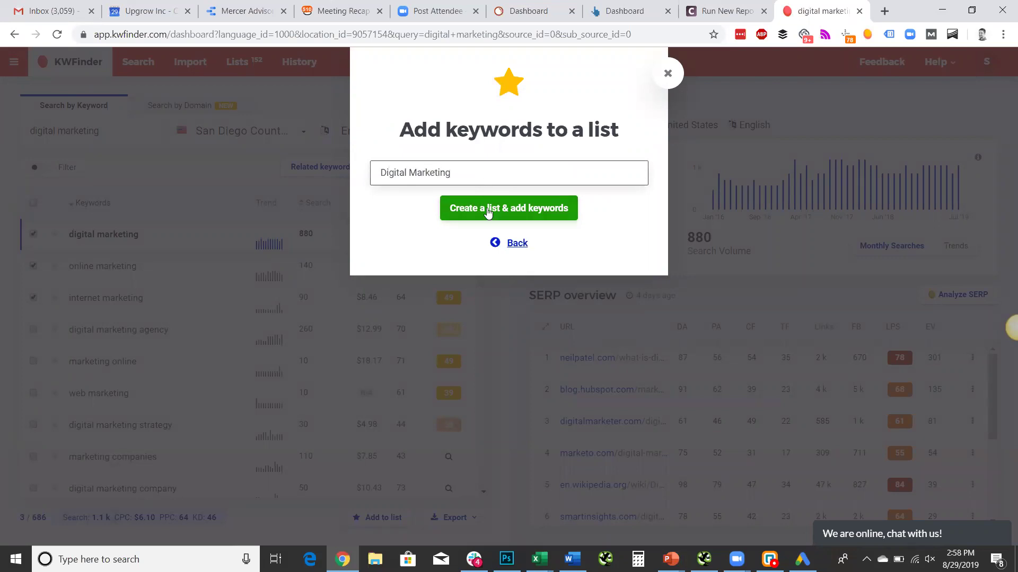
{"action": "left_click", "coordinate": [488, 211]}
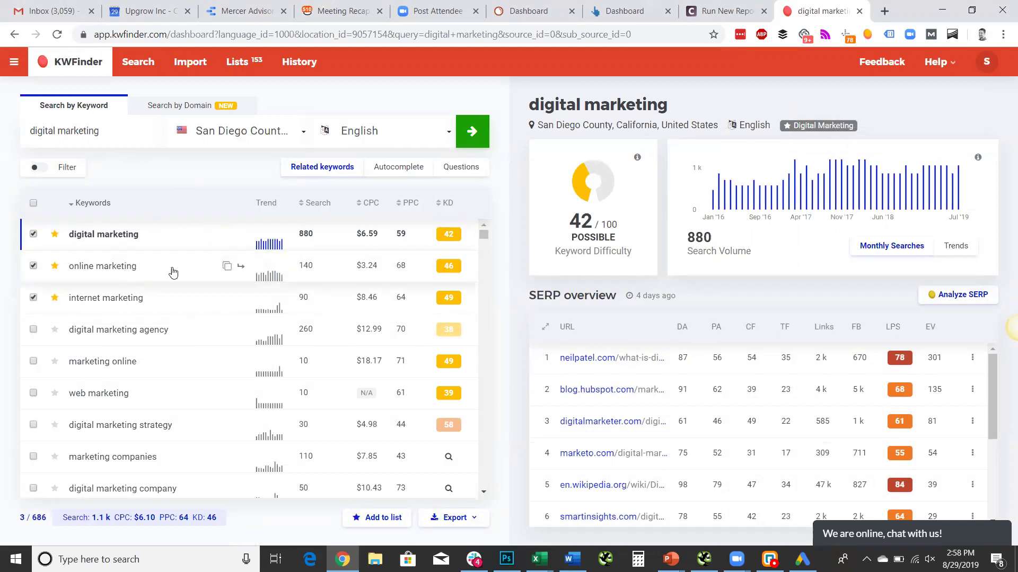
Look up keywords related to "online marketing" and add marketing online and web marketing to the Digital Marketing list
{"action": "left_click", "coordinate": [242, 267]}
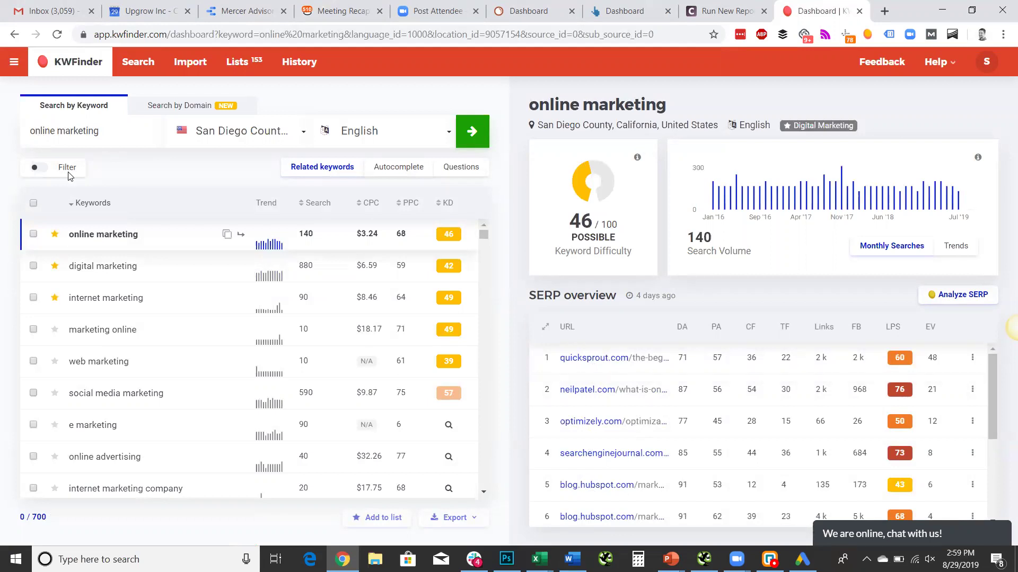
{"action": "right_click", "coordinate": [35, 332]}
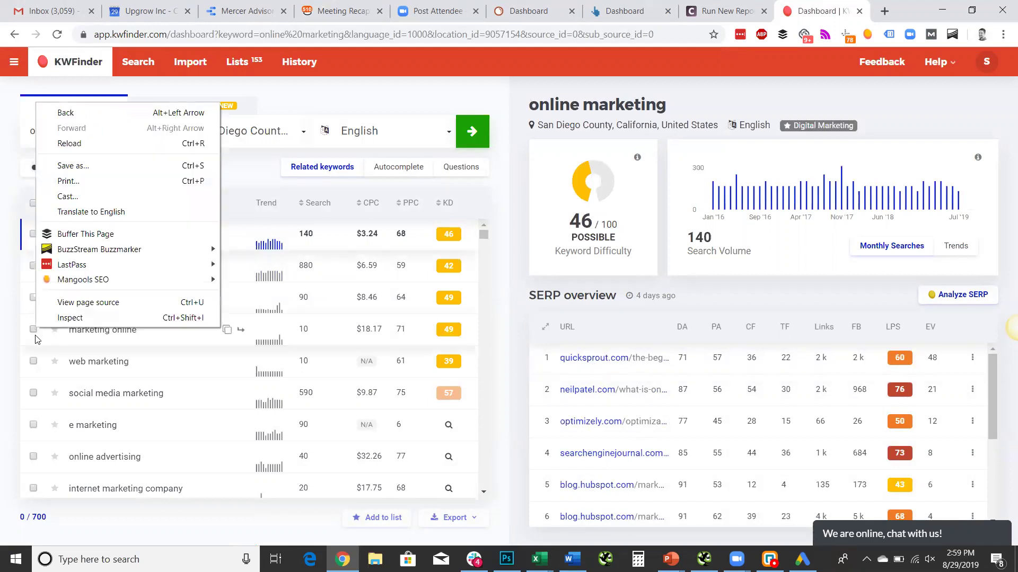
{"action": "left_click", "coordinate": [35, 335]}
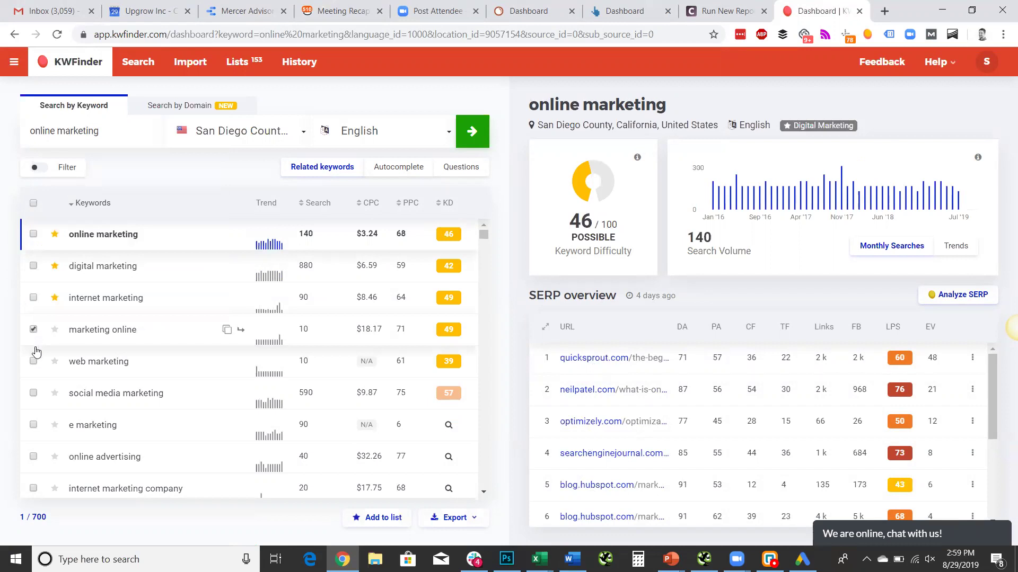
{"action": "left_click", "coordinate": [34, 361]}
{"action": "right_click", "coordinate": [395, 518]}
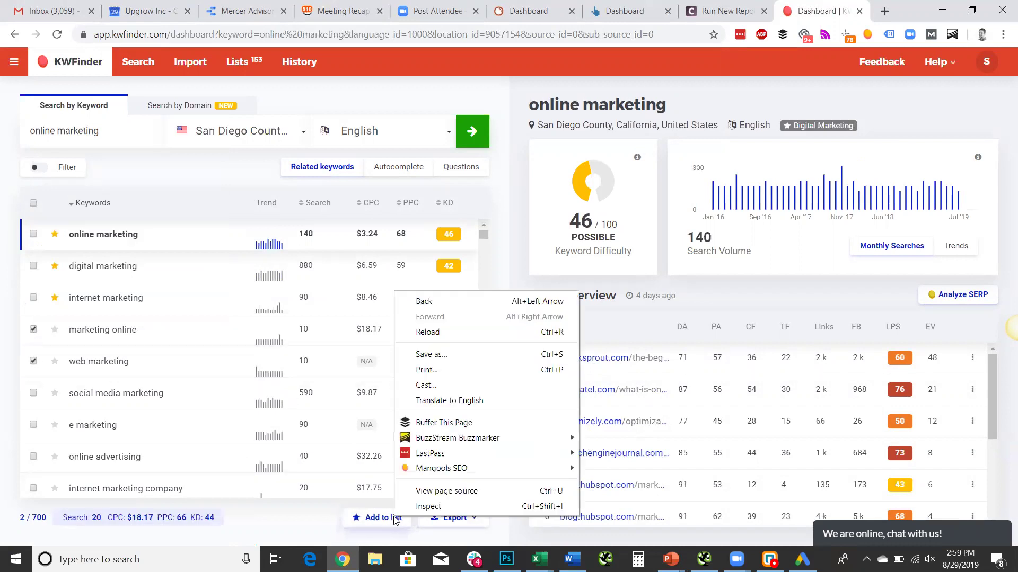
{"action": "left_click", "coordinate": [363, 517]}
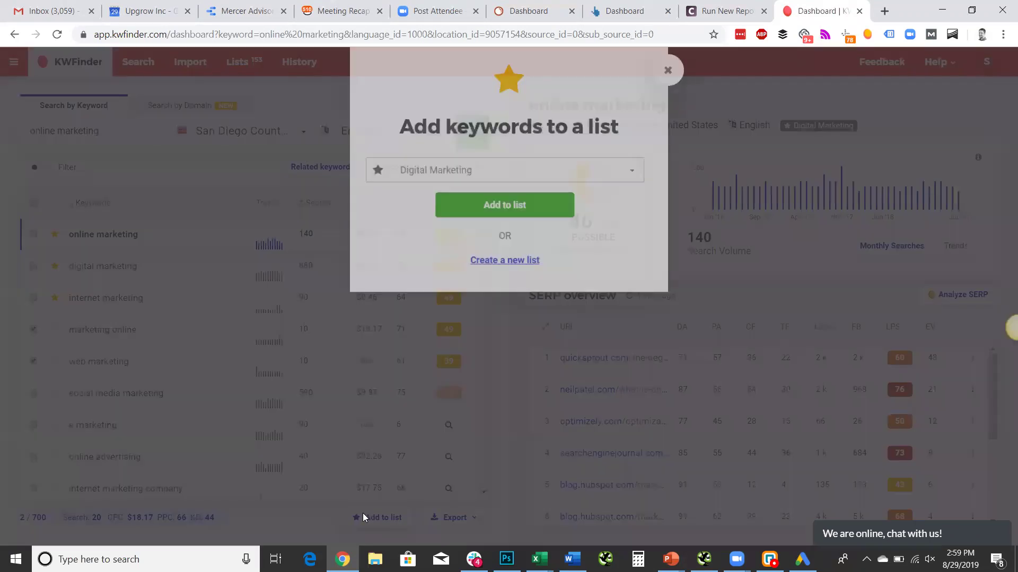
{"action": "left_click", "coordinate": [508, 209]}
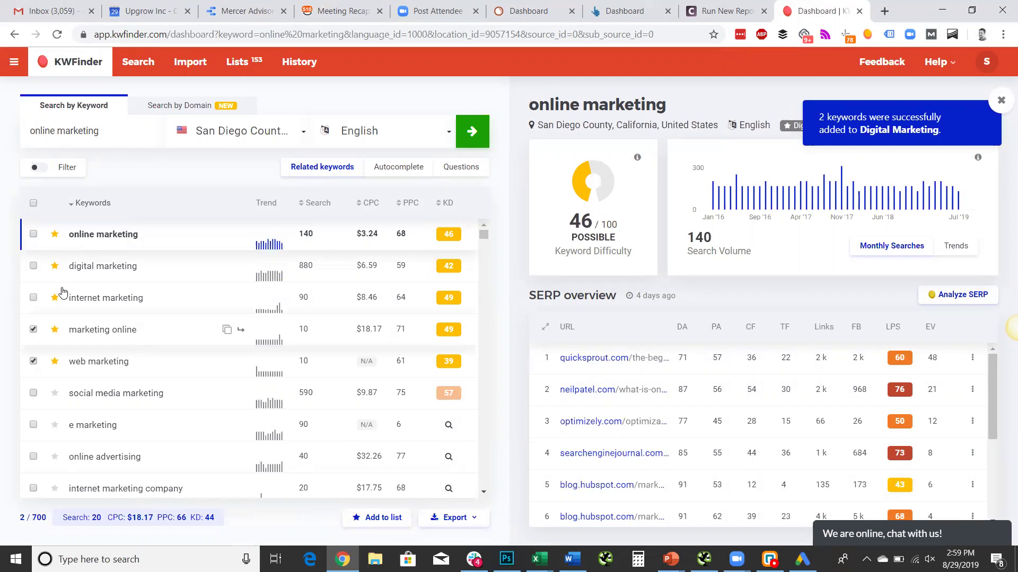
Include internet marketing and digital marketing in the keyword selection and view the available export options
{"action": "left_click", "coordinate": [33, 298]}
{"action": "left_click", "coordinate": [34, 266]}
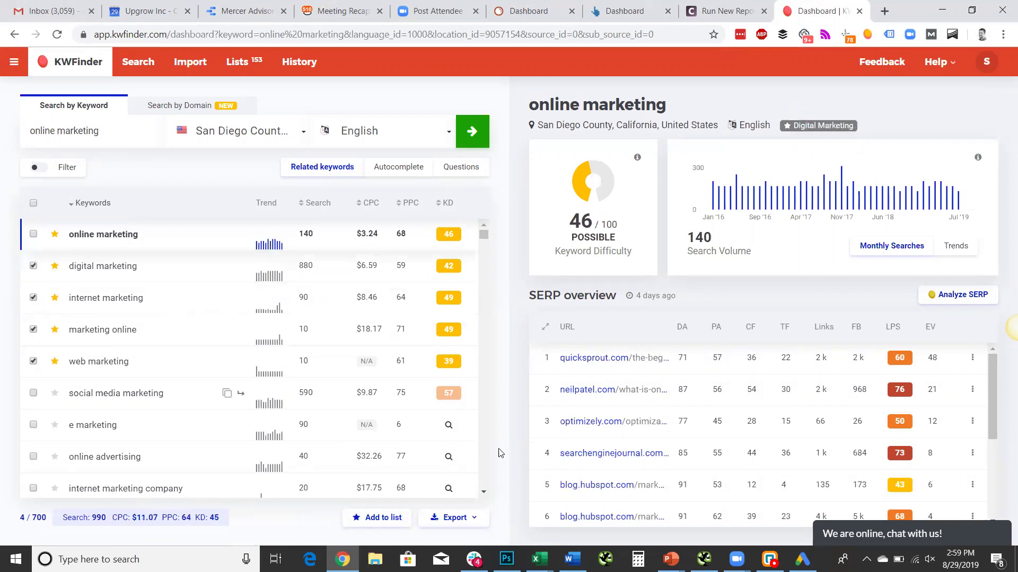
{"action": "left_click", "coordinate": [445, 527]}
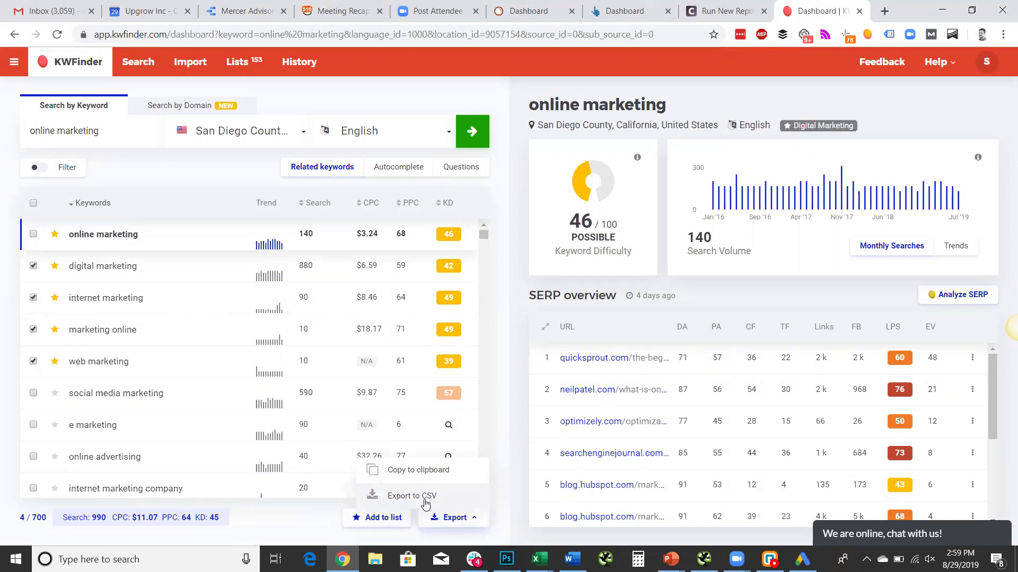
{"action": "left_click", "coordinate": [515, 215]}
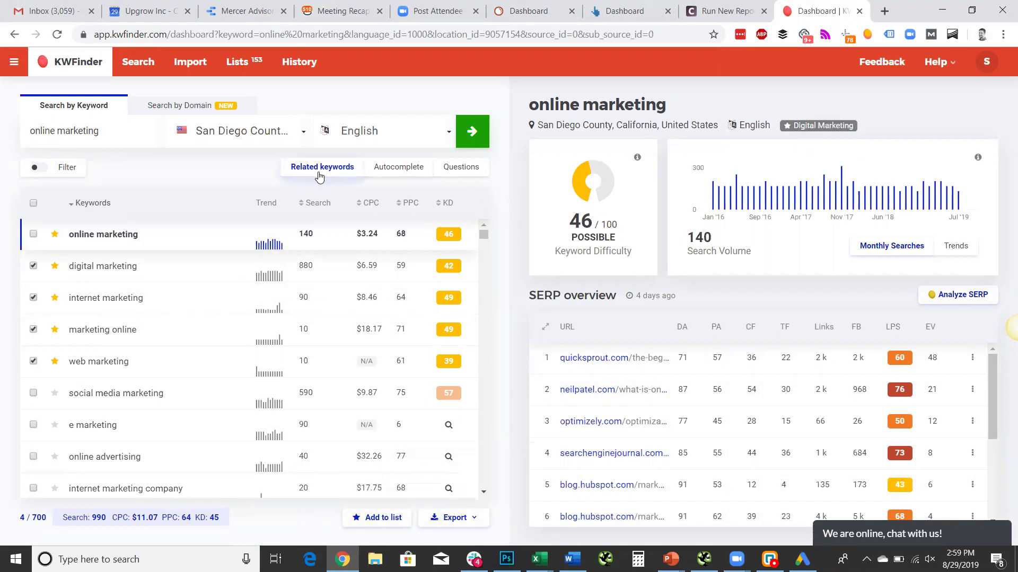
Try to show the autocomplete and question suggestions for online marketing, and reload the page
{"action": "left_click", "coordinate": [406, 169]}
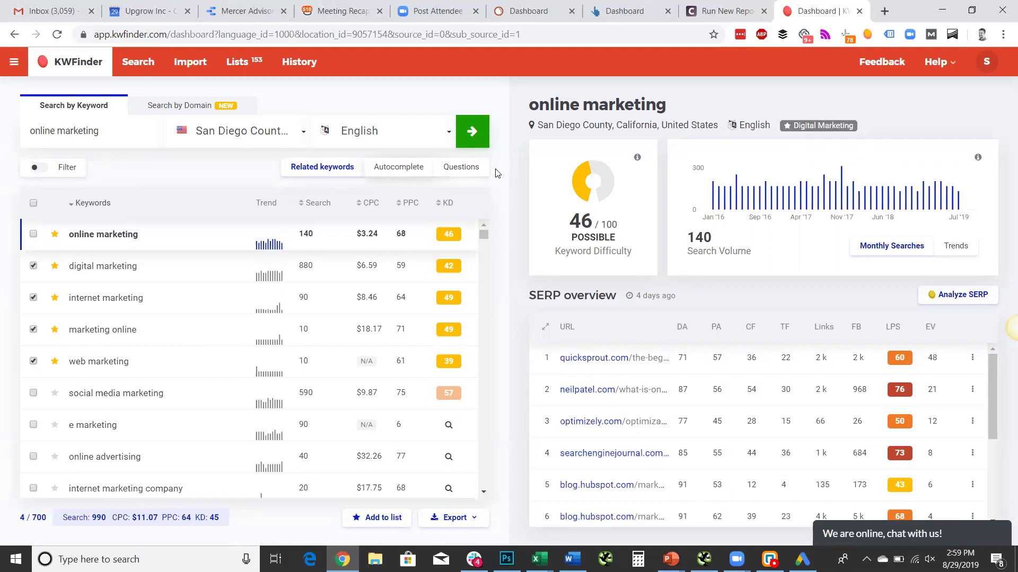
{"action": "left_click", "coordinate": [476, 170]}
{"action": "left_click", "coordinate": [57, 34]}
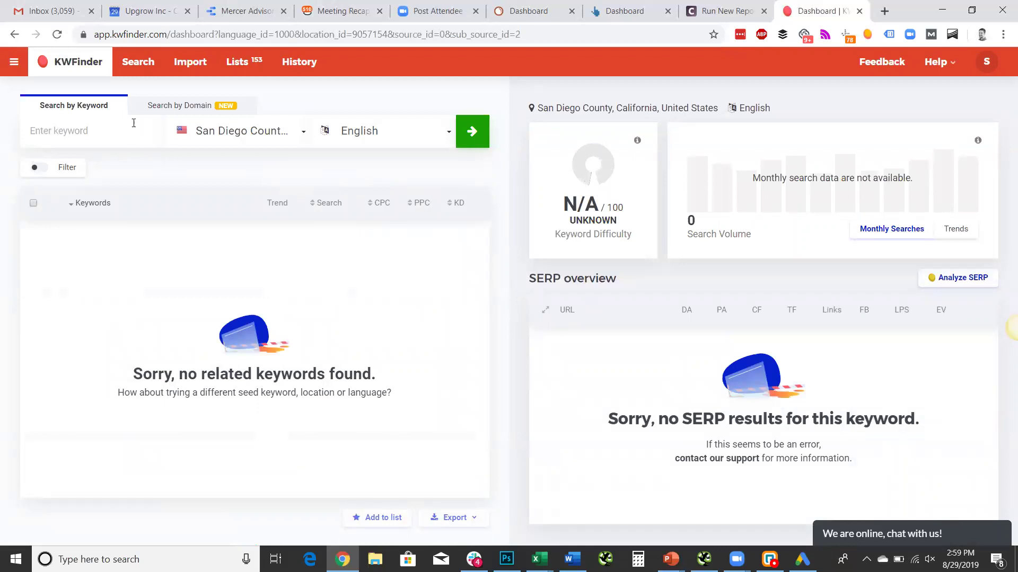
Search for "online marketing" again and view its question keywords sorted by search volume and its autocomplete keywords
{"action": "type", "text": "online marketing"}
{"action": "key", "text": "Return"}
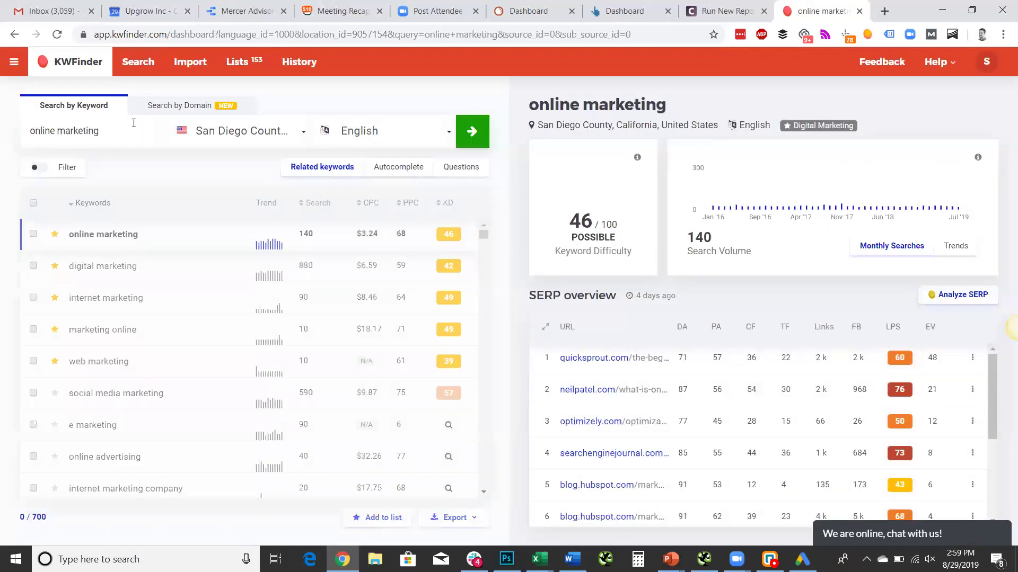
{"action": "left_click", "coordinate": [446, 168]}
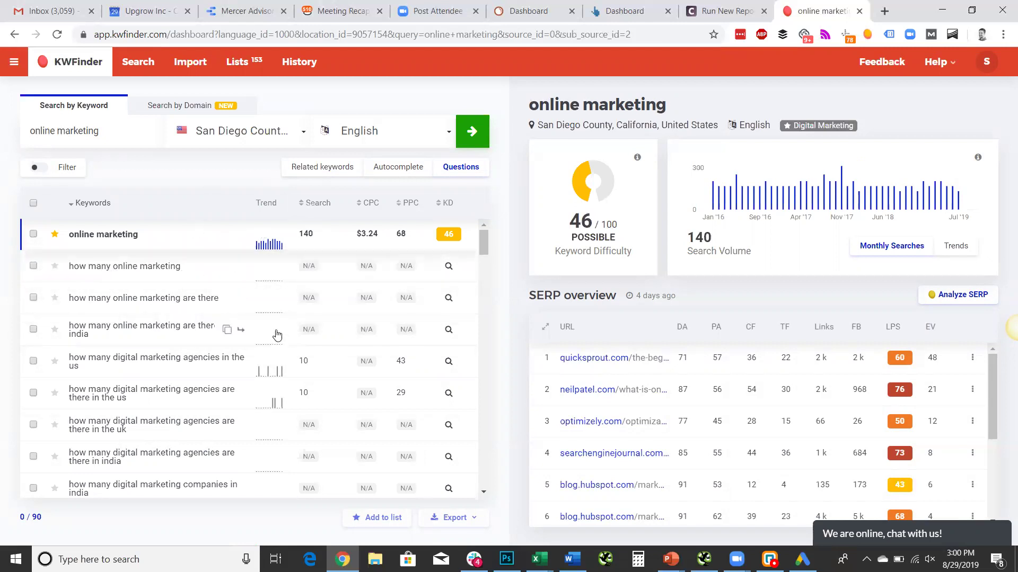
{"action": "left_click", "coordinate": [318, 204]}
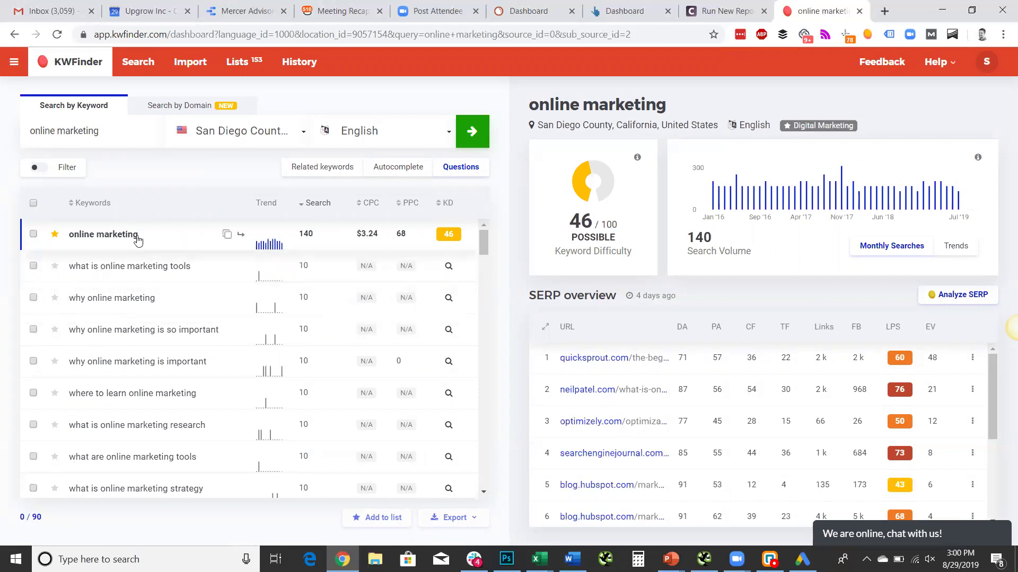
{"action": "left_click", "coordinate": [396, 167]}
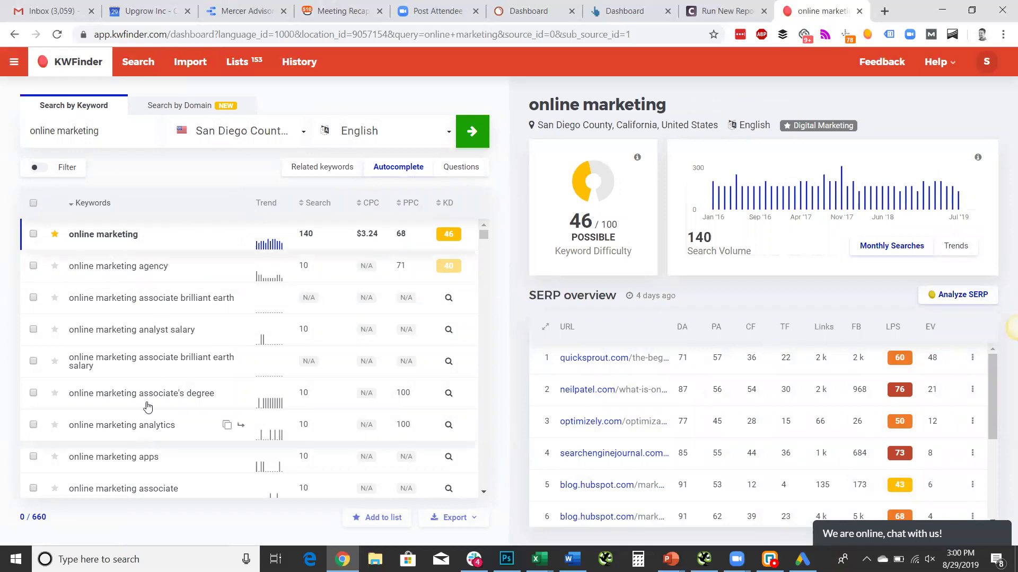
Filter the related keywords to include "digital" instead of "san francisco" and to exclude "online"
{"action": "left_click", "coordinate": [327, 166]}
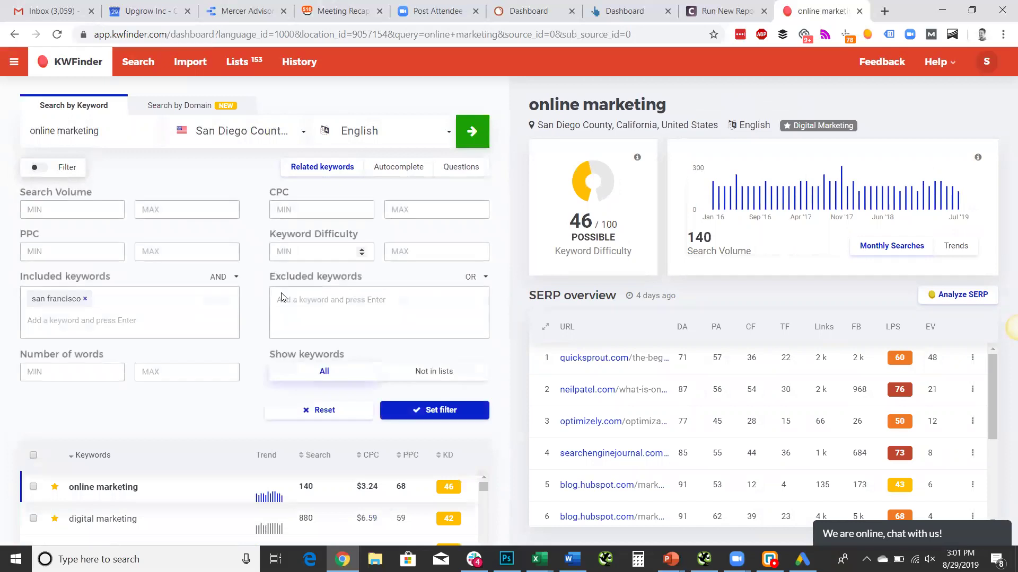
{"action": "left_click", "coordinate": [85, 299]}
{"action": "left_click", "coordinate": [120, 309]}
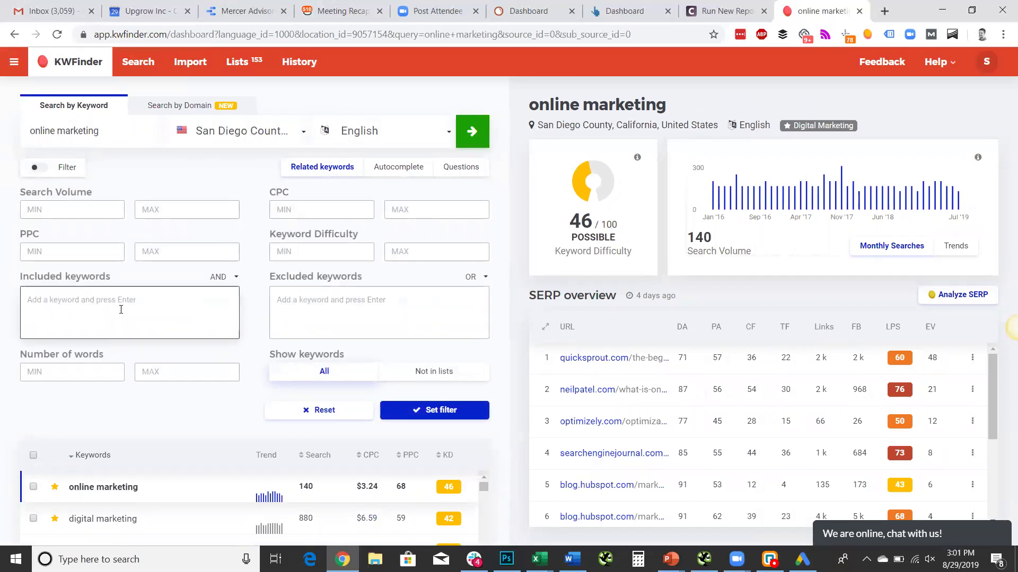
{"action": "type", "text": "digital"}
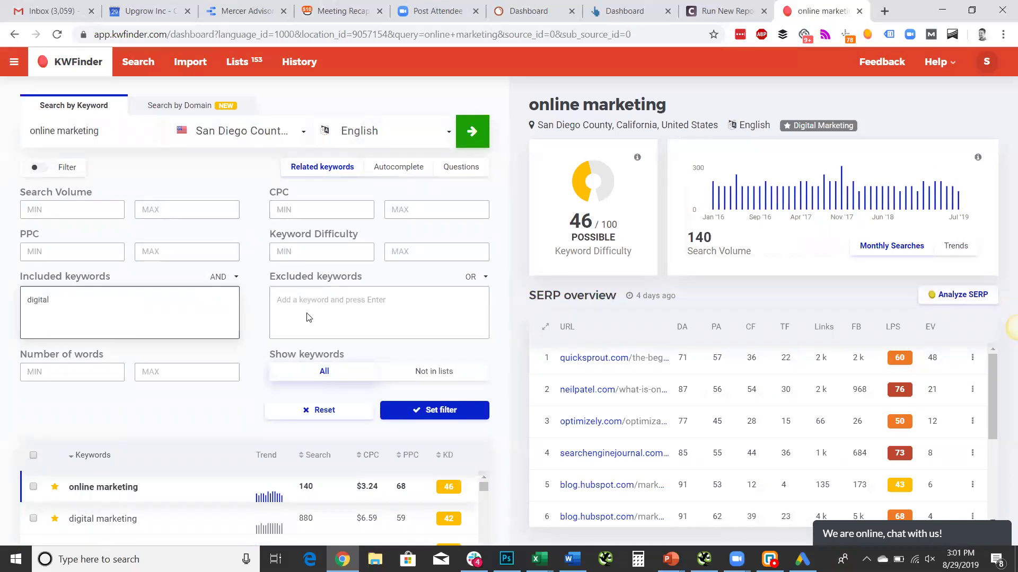
{"action": "left_click", "coordinate": [406, 330]}
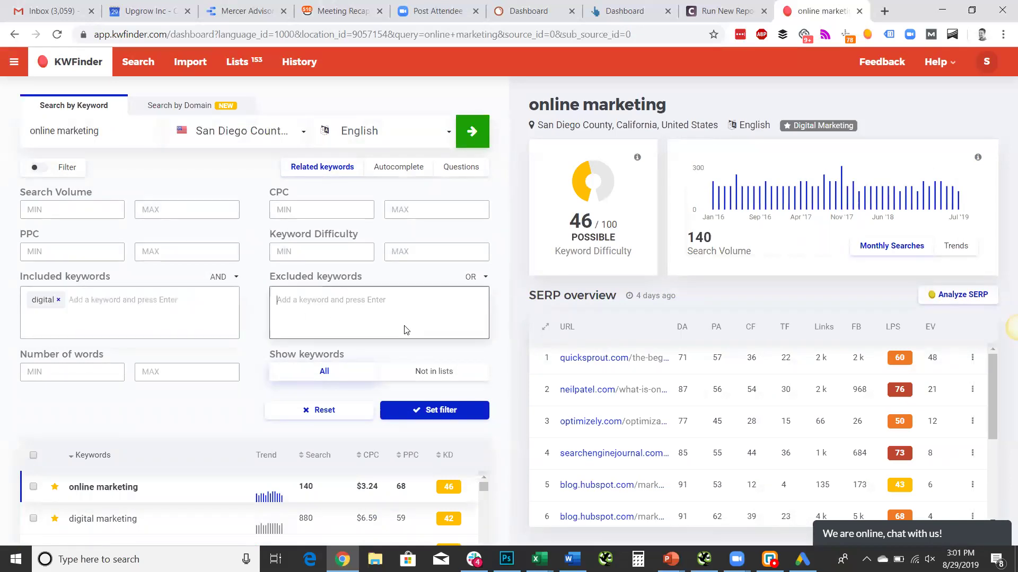
{"action": "type", "text": "online"}
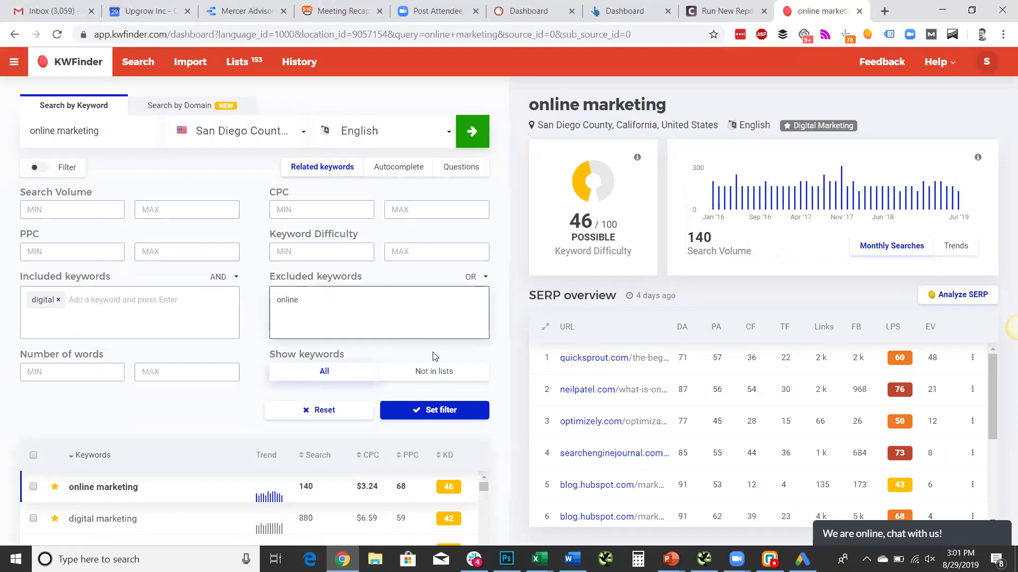
{"action": "left_click", "coordinate": [454, 413]}
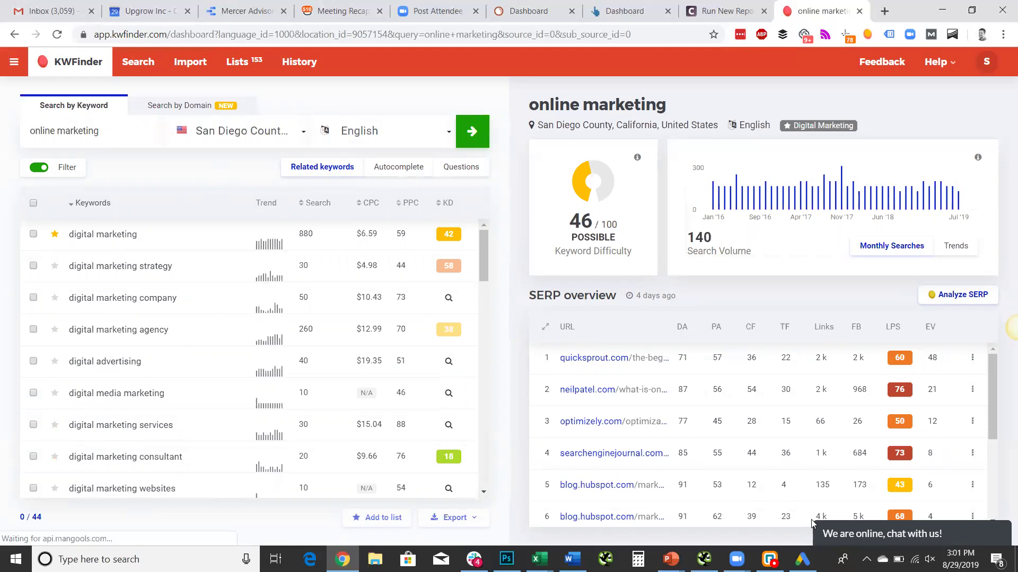
Switch to the Upgrow SEO Tools presentation in PowerPoint and start the slide show from the KWFinder slide
{"action": "mouse_move", "coordinate": [670, 559]}
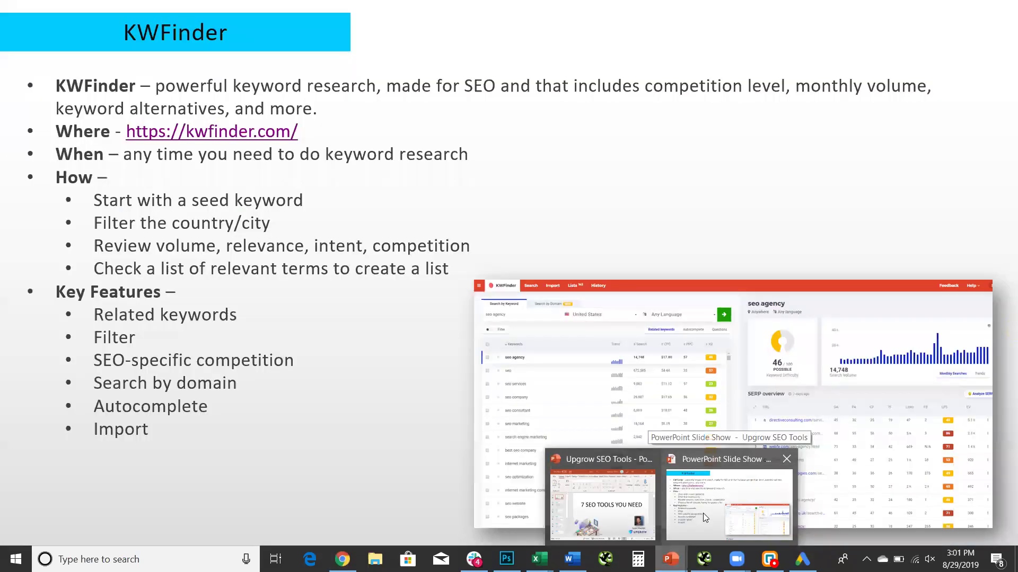
{"action": "left_click", "coordinate": [703, 513]}
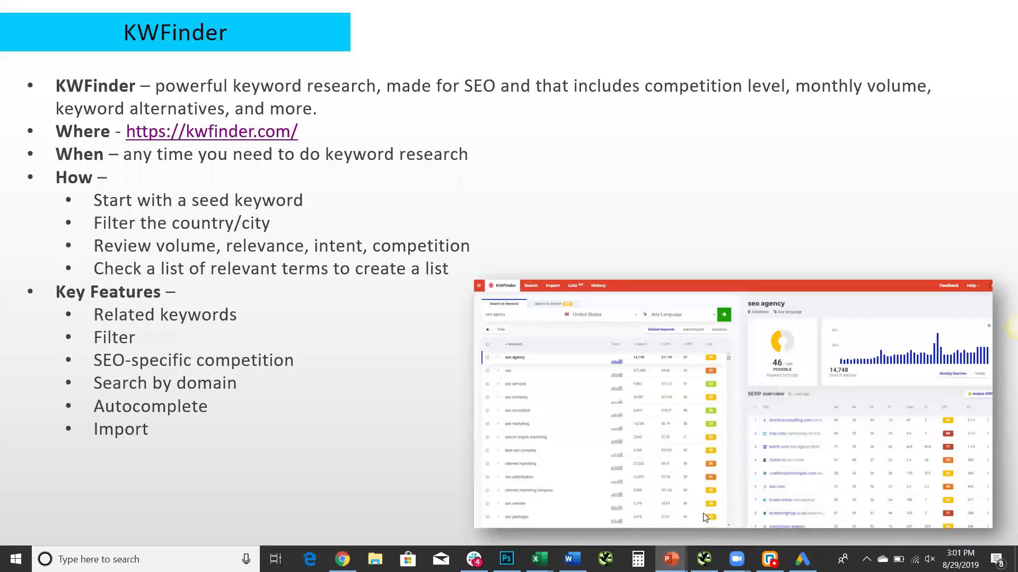
{"action": "mouse_move", "coordinate": [670, 559]}
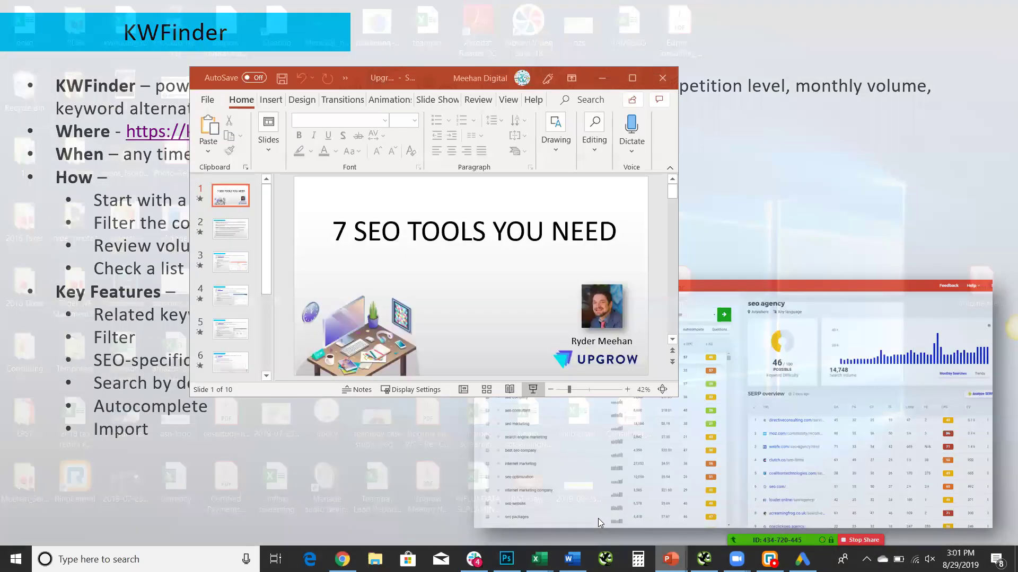
{"action": "left_click", "coordinate": [716, 511]}
{"action": "left_click", "coordinate": [632, 79]}
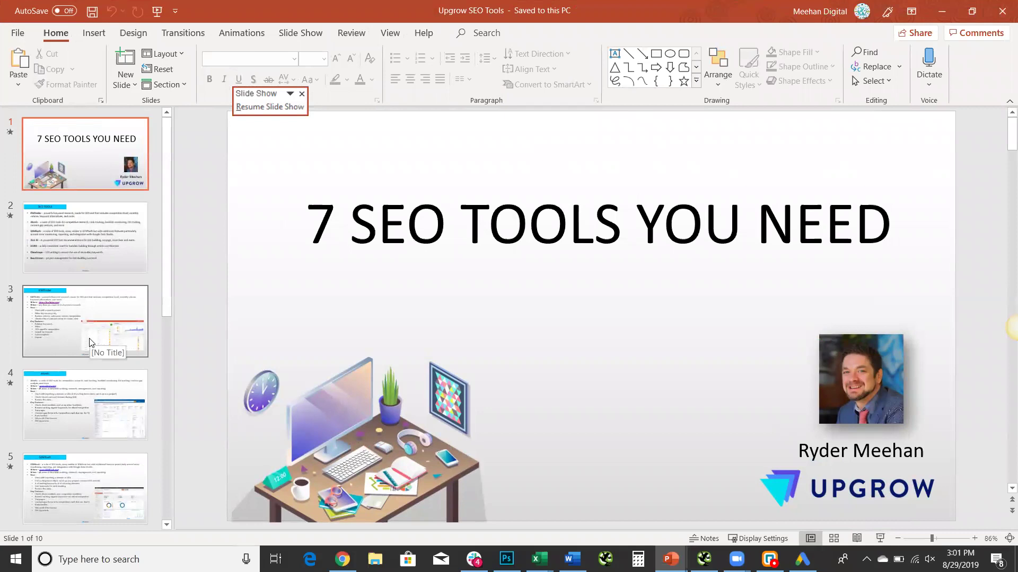
{"action": "left_click", "coordinate": [90, 342]}
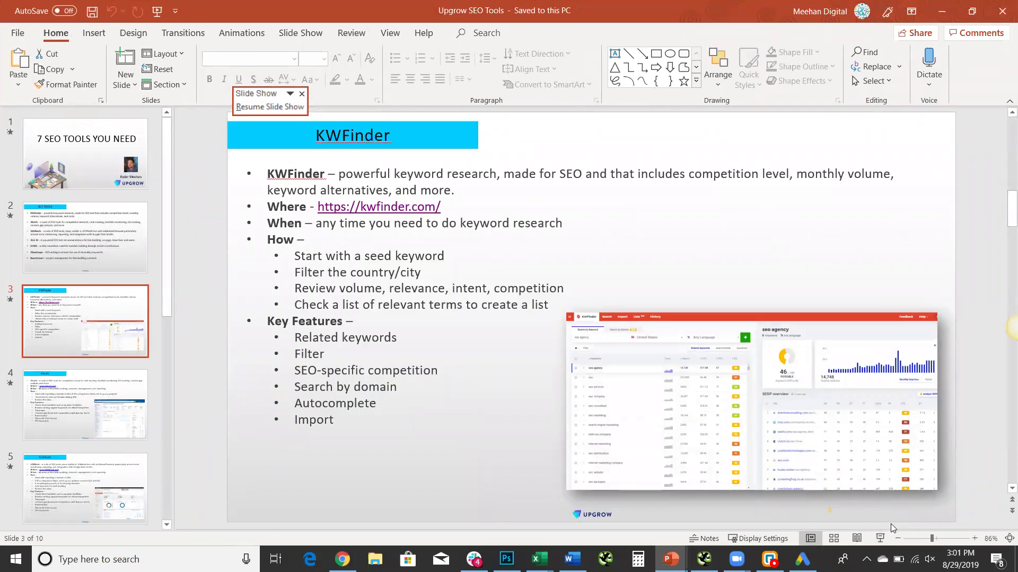
{"action": "key", "text": "shift+F5"}
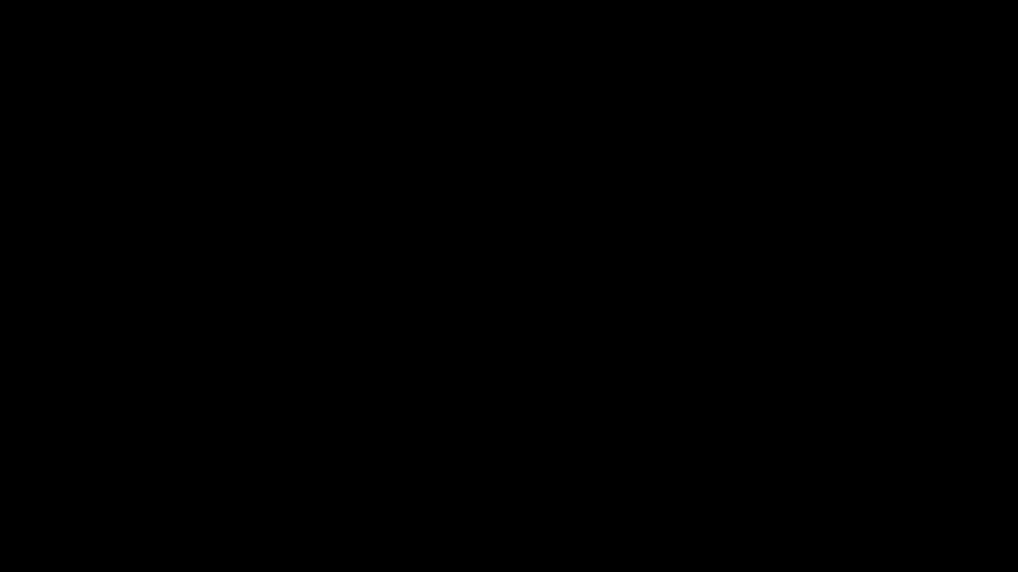
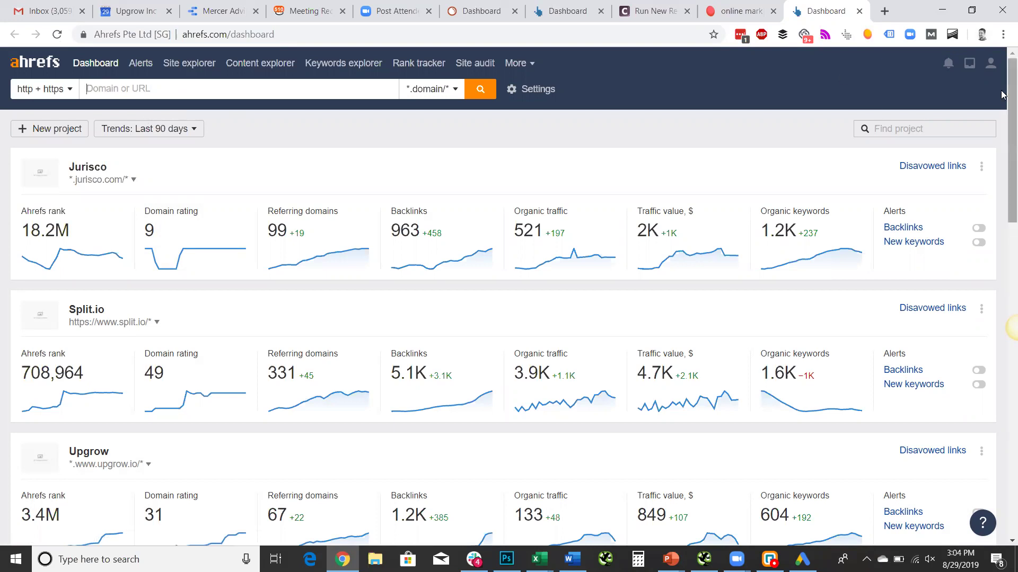
In the Ahrefs dashboard, show the form for adding a new project and return to the project overview
{"action": "scroll", "coordinate": [1001, 95], "scroll_direction": "down", "scroll_amount": 1}
{"action": "scroll", "coordinate": [1001, 94], "scroll_direction": "up", "scroll_amount": 1}
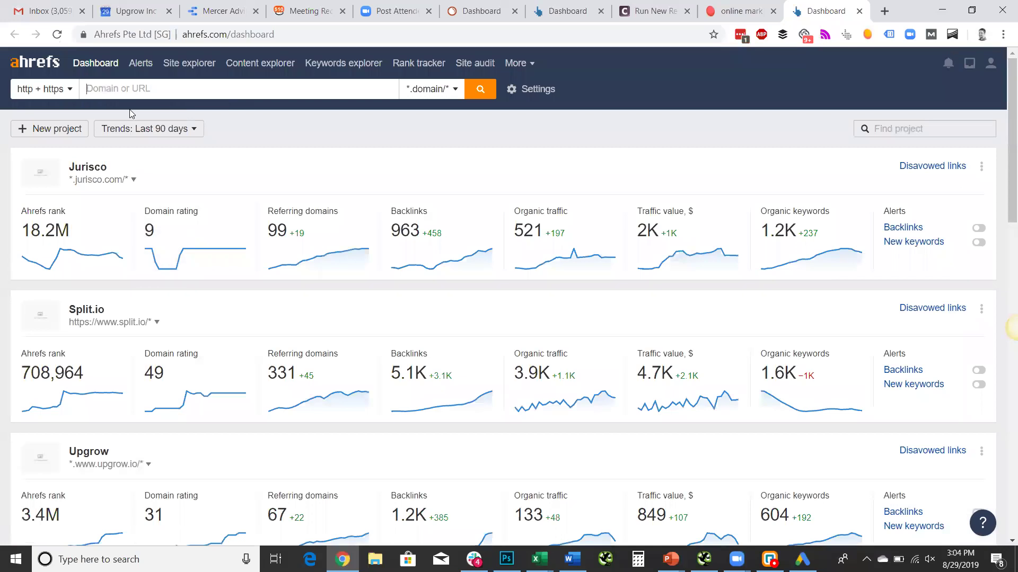
{"action": "left_click", "coordinate": [63, 131]}
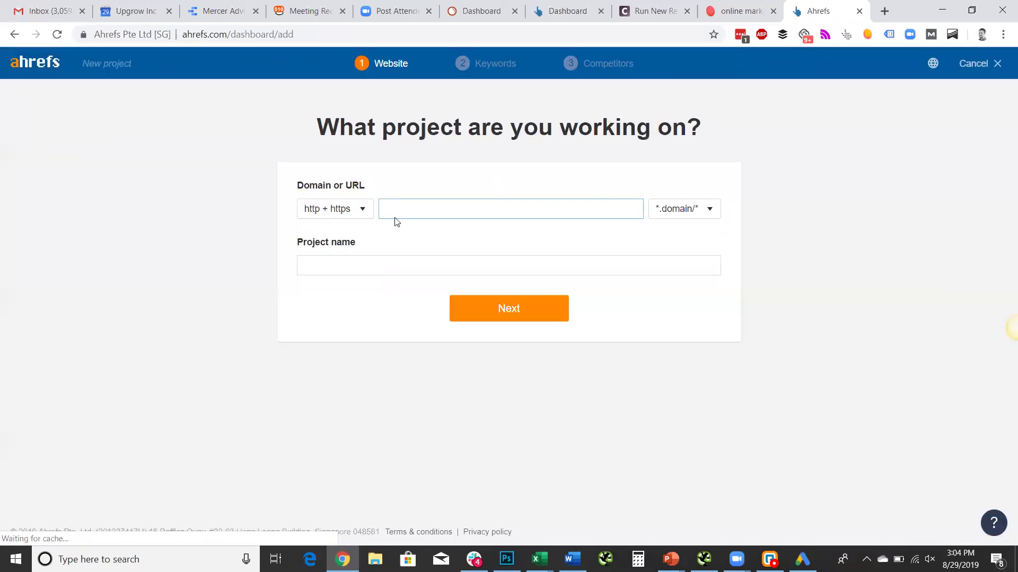
{"action": "left_click", "coordinate": [13, 34]}
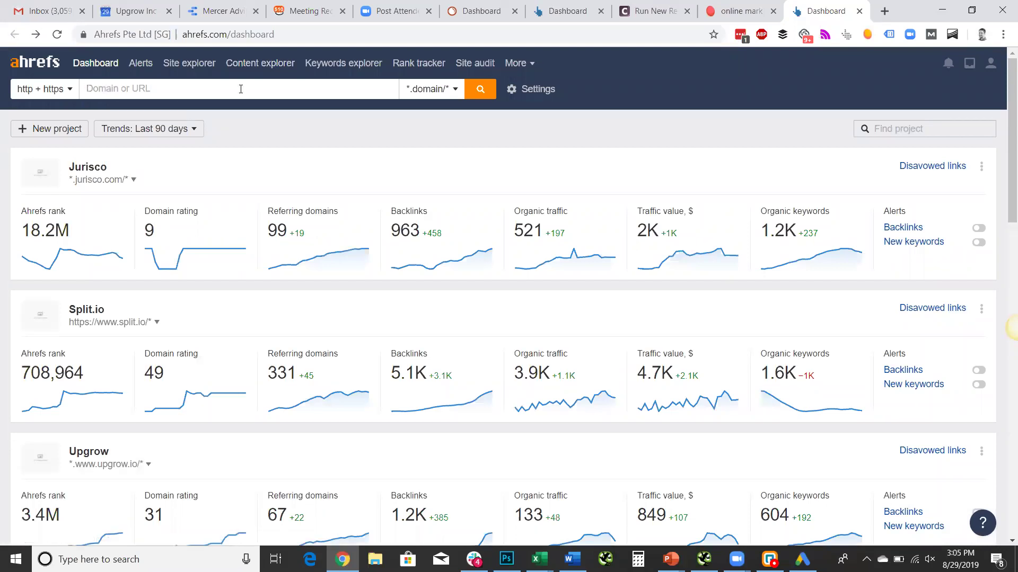
Look up google.com in Site Explorer and examine its Ahrefs Rank, URL Rating and Domain Rating
{"action": "type", "text": "google.com"}
{"action": "key", "text": "Return"}
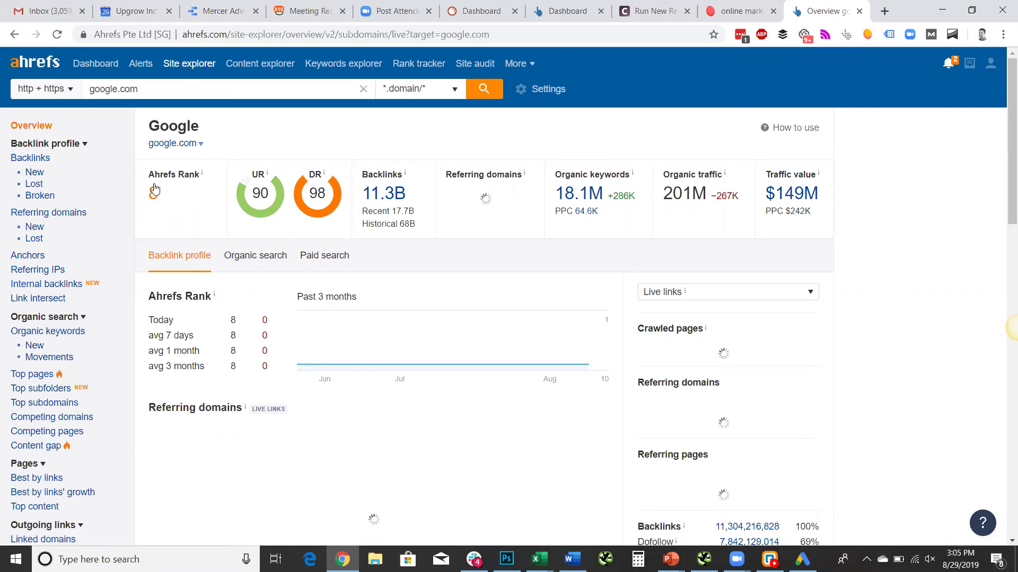
{"action": "left_click_drag", "start_coordinate": [151, 173], "coordinate": [172, 178]}
{"action": "left_click_drag", "start_coordinate": [169, 178], "coordinate": [200, 170]}
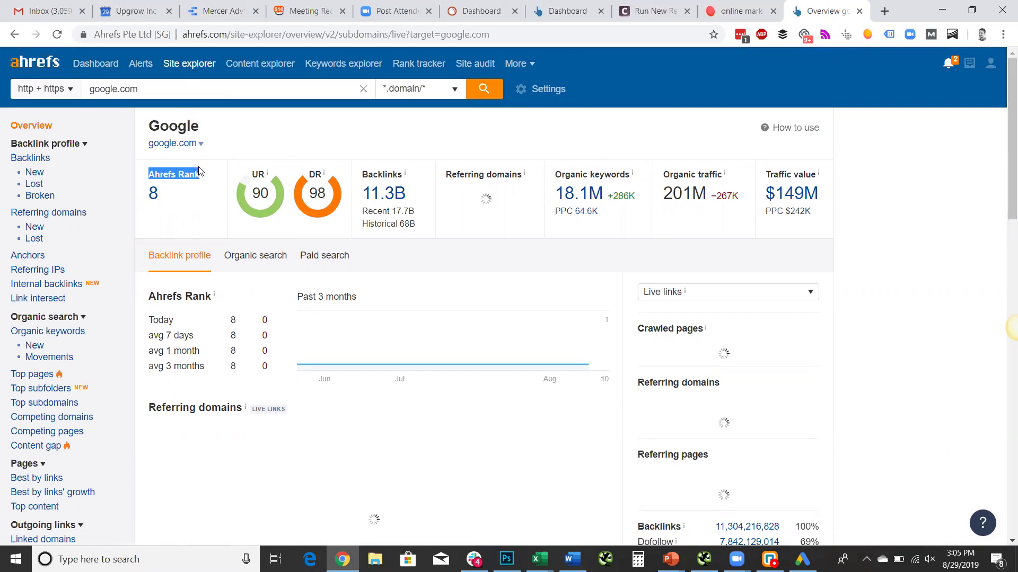
{"action": "left_click", "coordinate": [184, 174]}
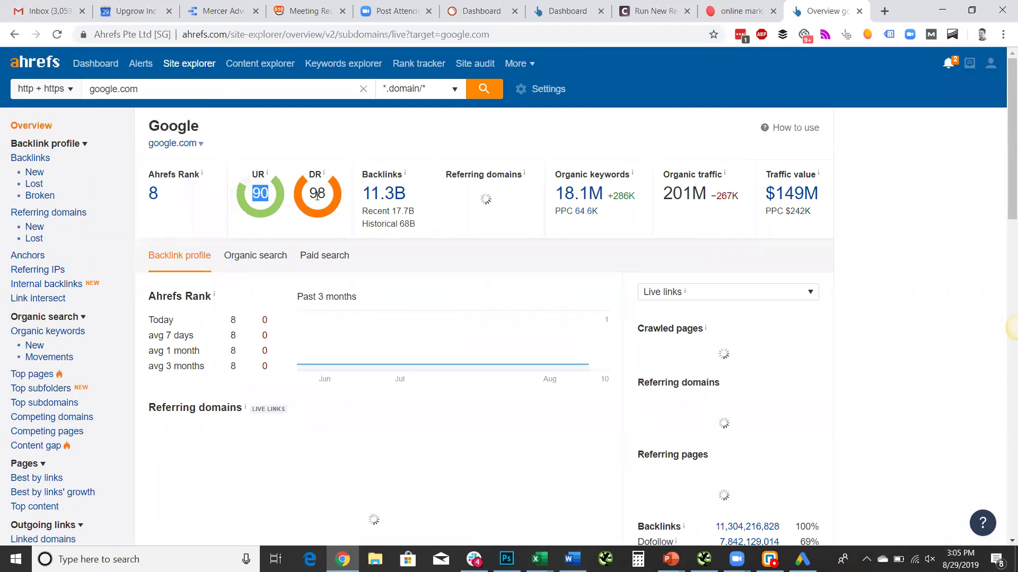
{"action": "left_click_drag", "start_coordinate": [326, 194], "coordinate": [298, 193]}
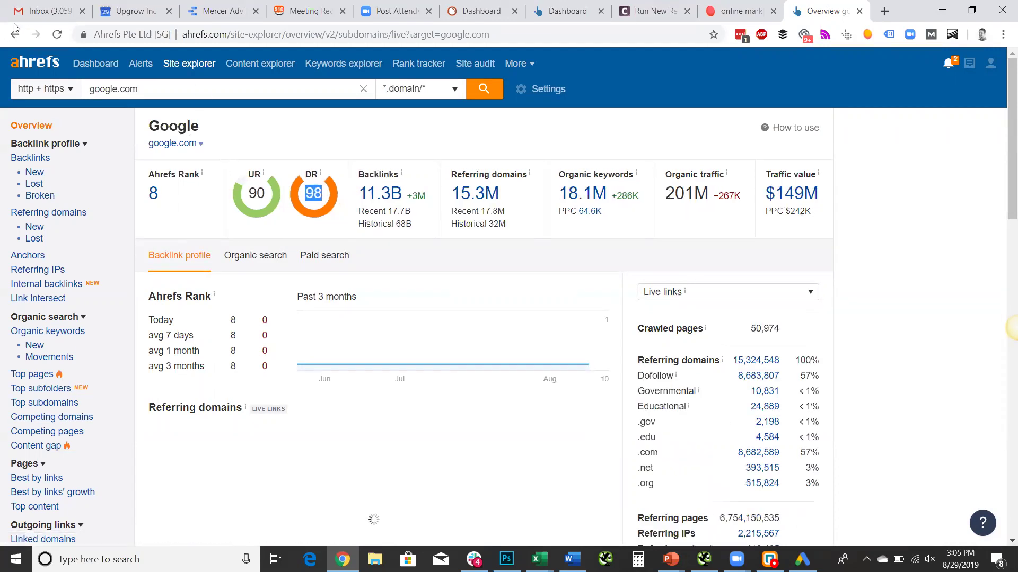
Return to the dashboard and examine the Upgrow project's row of ranking, backlink and traffic metrics
{"action": "left_click", "coordinate": [95, 64]}
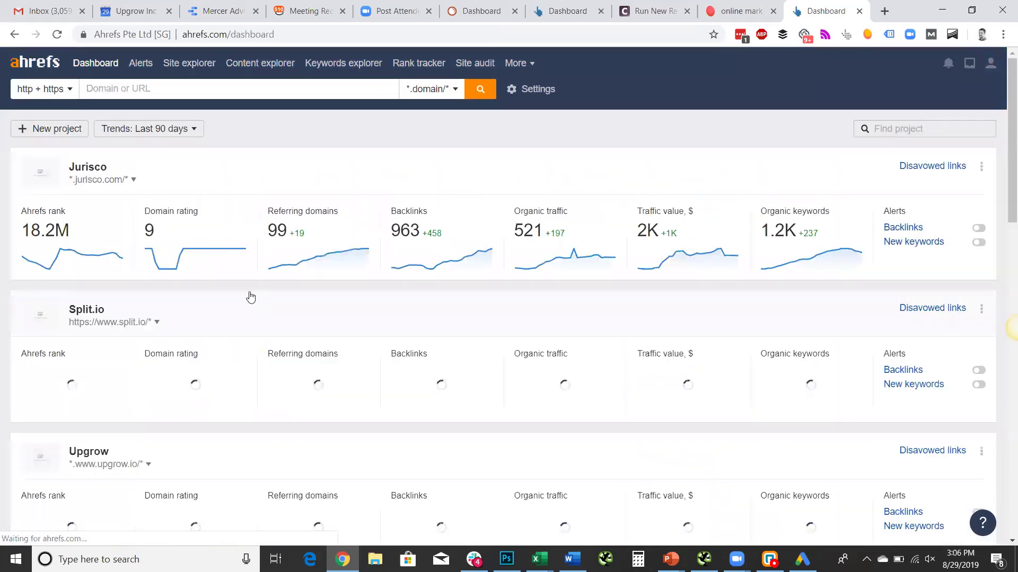
{"action": "left_click_drag", "start_coordinate": [1001, 62], "coordinate": [998, 161]}
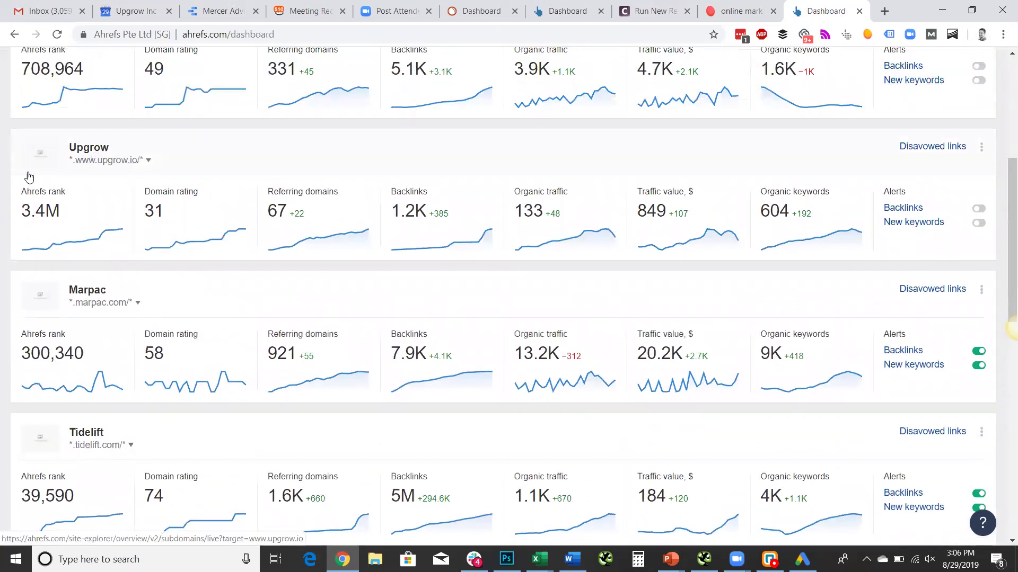
{"action": "left_click_drag", "start_coordinate": [9, 145], "coordinate": [822, 150]}
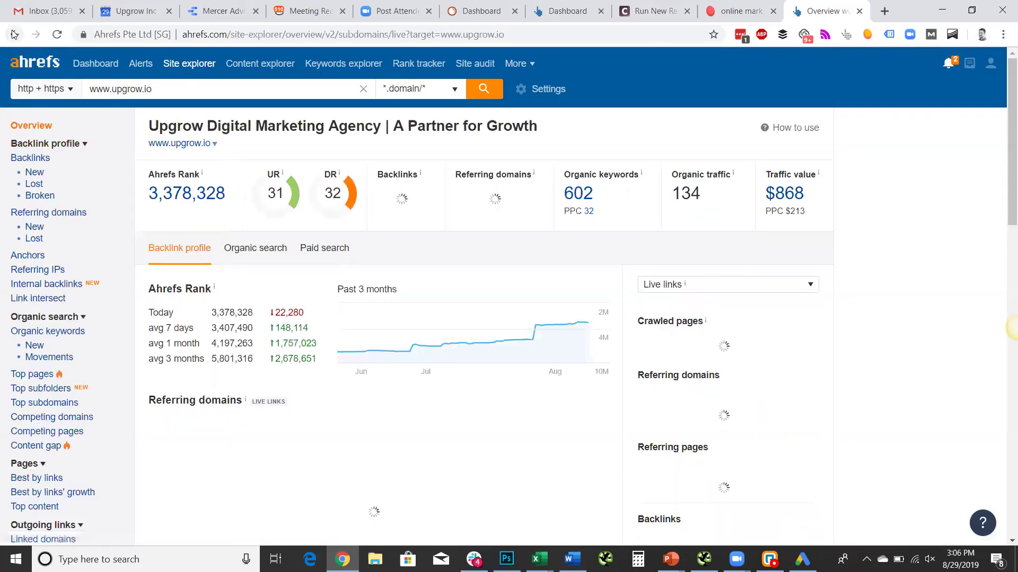
{"action": "left_click", "coordinate": [14, 35]}
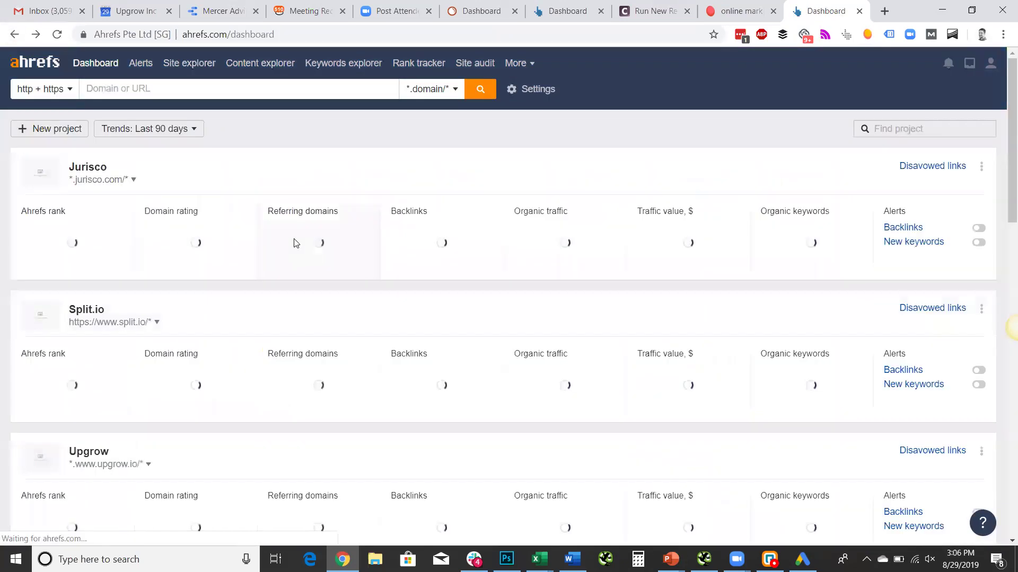
{"action": "left_click_drag", "start_coordinate": [1003, 162], "coordinate": [1003, 236]}
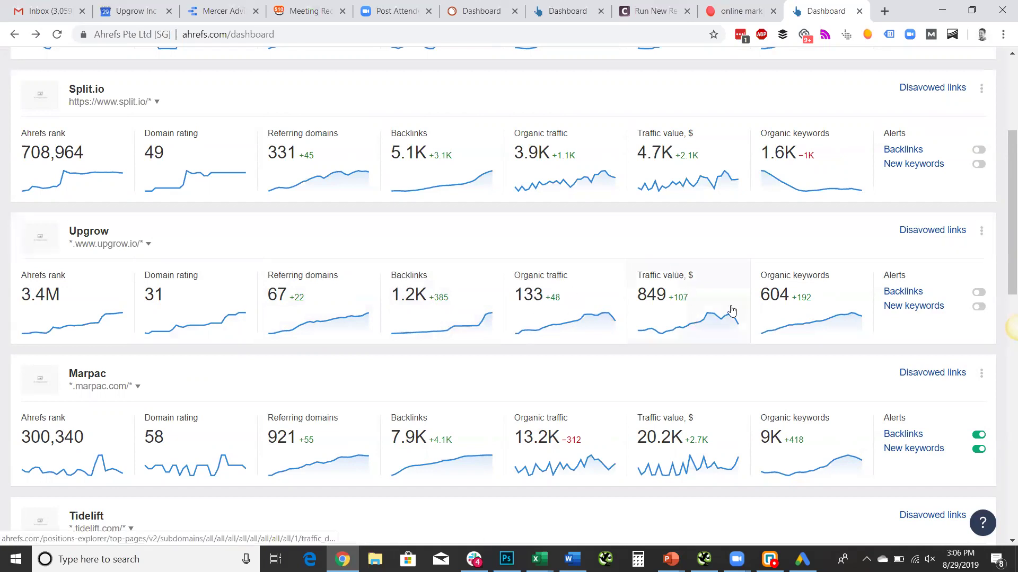
Open the Upgrow project's overview, review its backlink profile and referring domains list, and return to the overview
{"action": "left_click", "coordinate": [83, 232]}
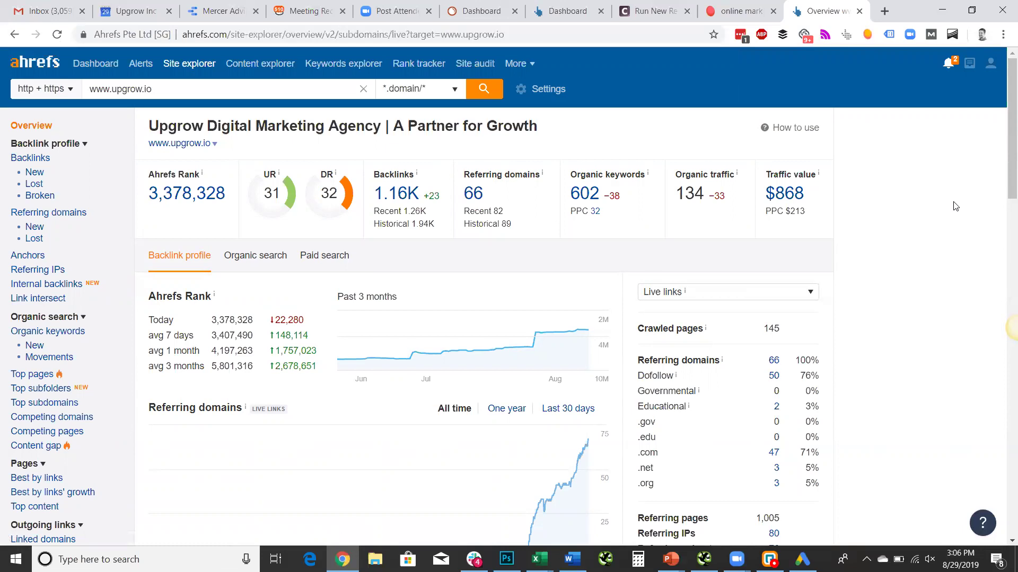
{"action": "scroll", "coordinate": [955, 206], "scroll_direction": "down", "scroll_amount": 4}
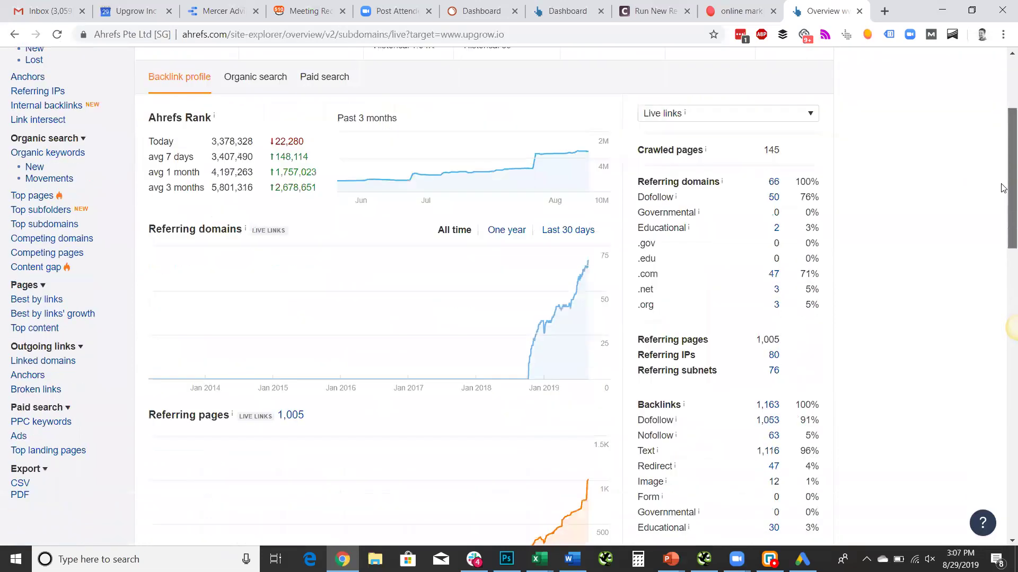
{"action": "scroll", "coordinate": [998, 97], "scroll_direction": "up", "scroll_amount": 4}
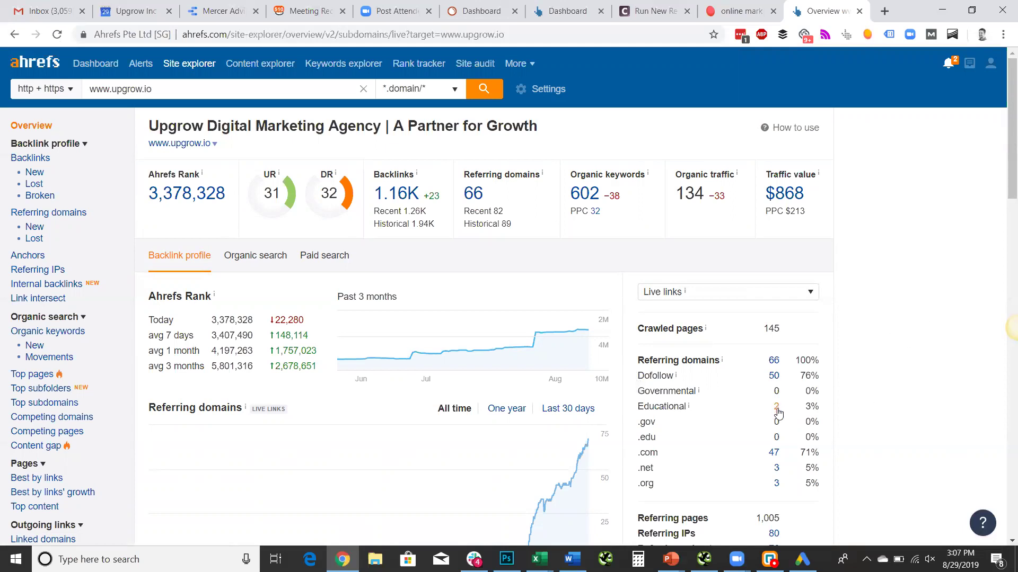
{"action": "left_click", "coordinate": [772, 362]}
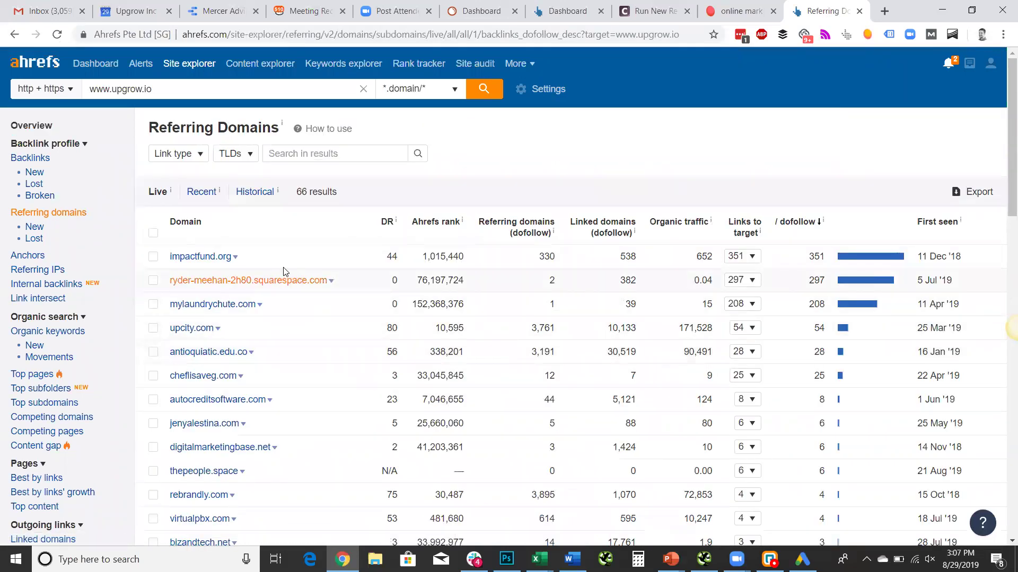
{"action": "left_click", "coordinate": [12, 36]}
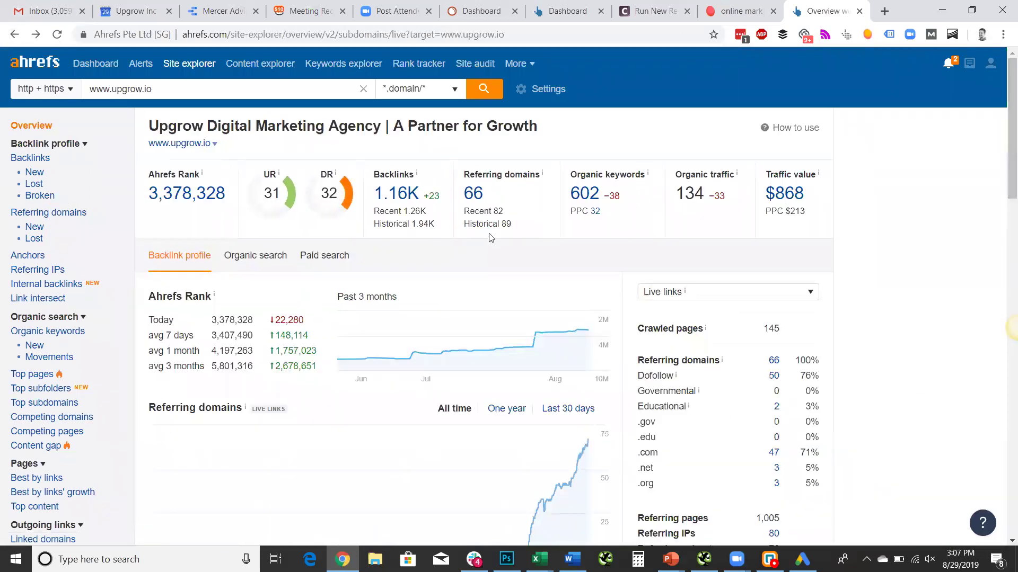
{"action": "left_click", "coordinate": [585, 199]}
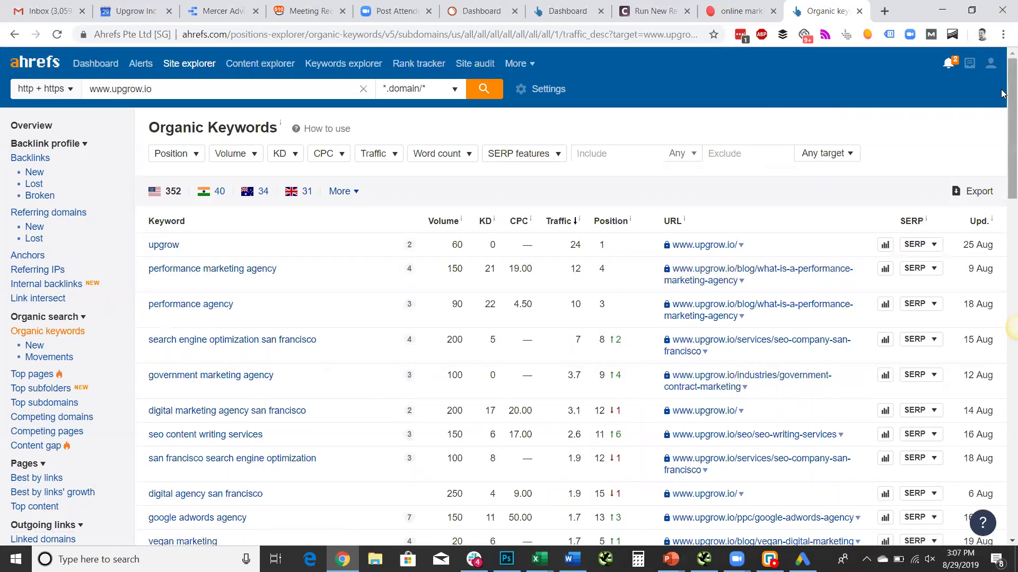
{"action": "scroll", "coordinate": [1001, 94], "scroll_direction": "down", "scroll_amount": 1}
{"action": "scroll", "coordinate": [1001, 93], "scroll_direction": "up", "scroll_amount": 1}
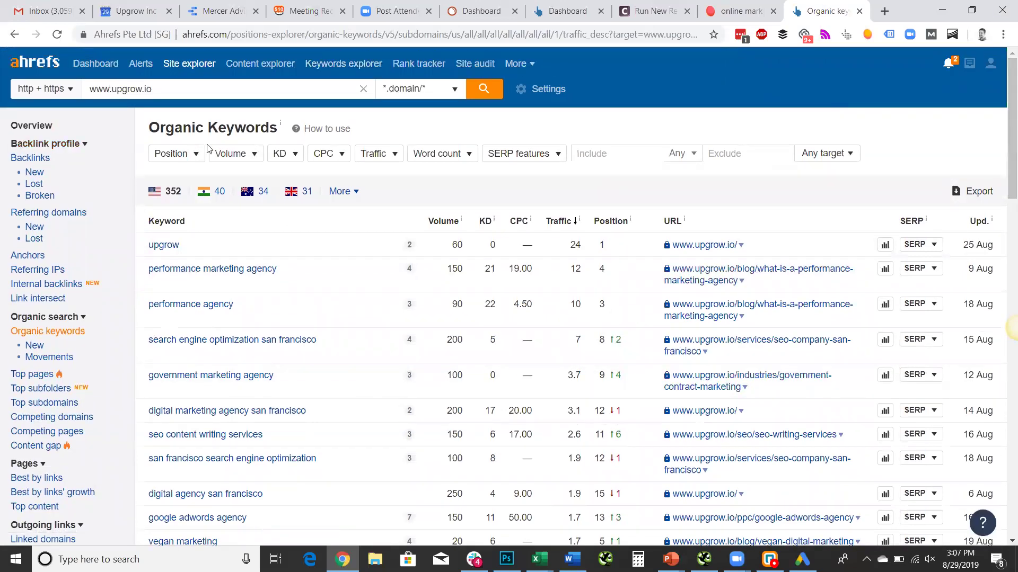
{"action": "left_click", "coordinate": [175, 154]}
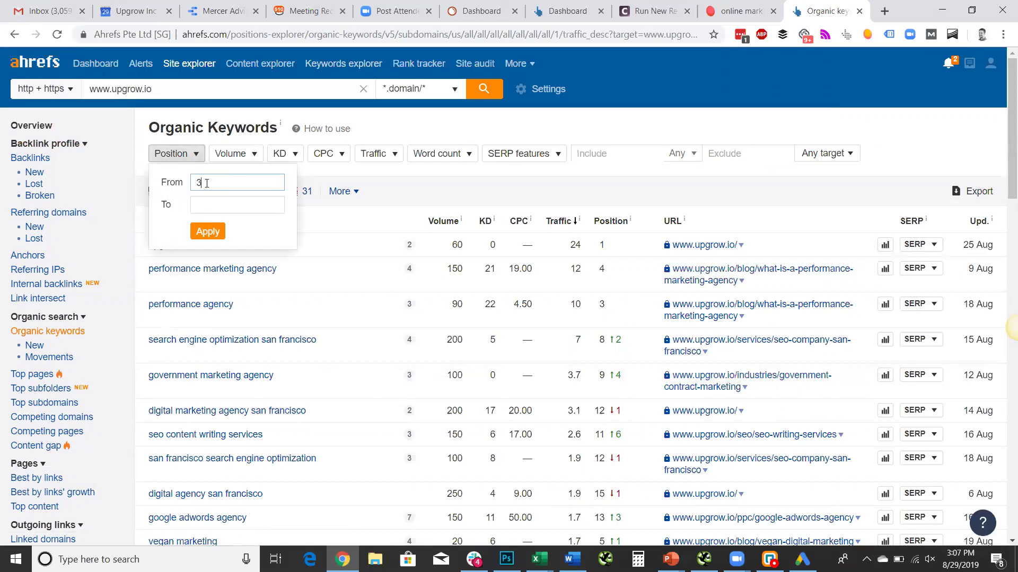
{"action": "left_click", "coordinate": [212, 206]}
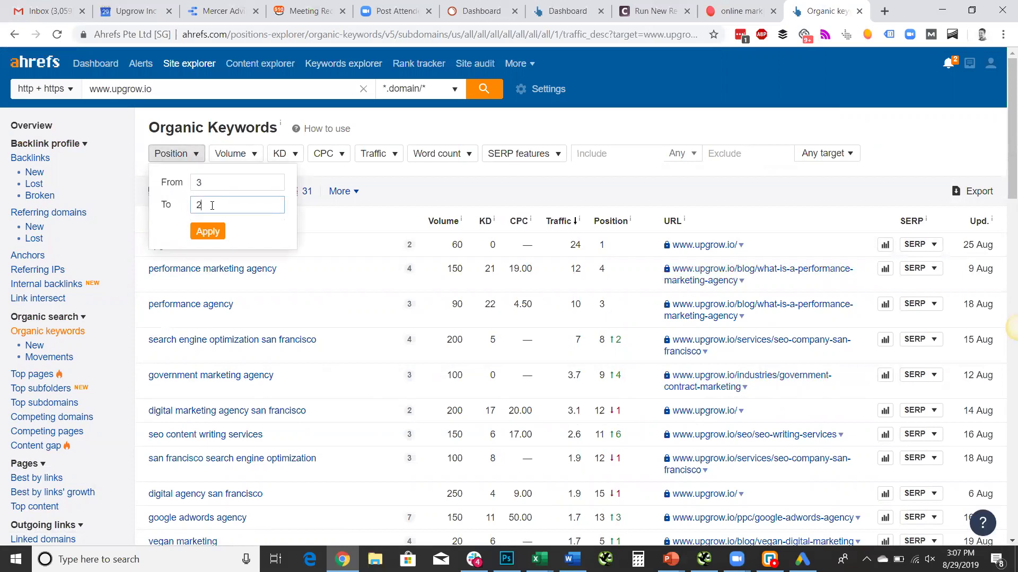
{"action": "type", "text": "20"}
{"action": "left_click", "coordinate": [208, 232]}
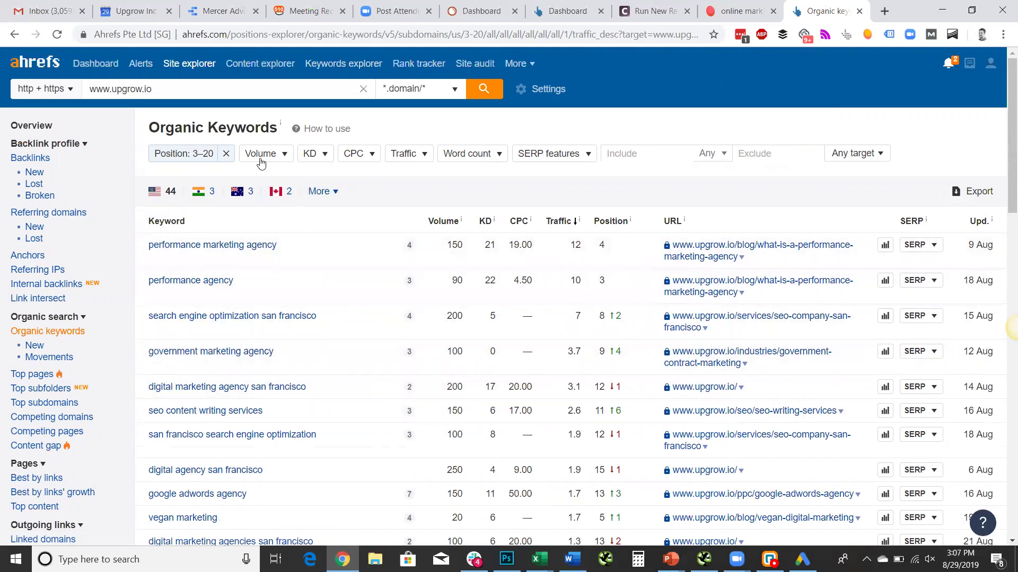
Limit the organic keywords to a search volume of at least 50 and view the CSV export options without exporting
{"action": "left_click", "coordinate": [280, 153]}
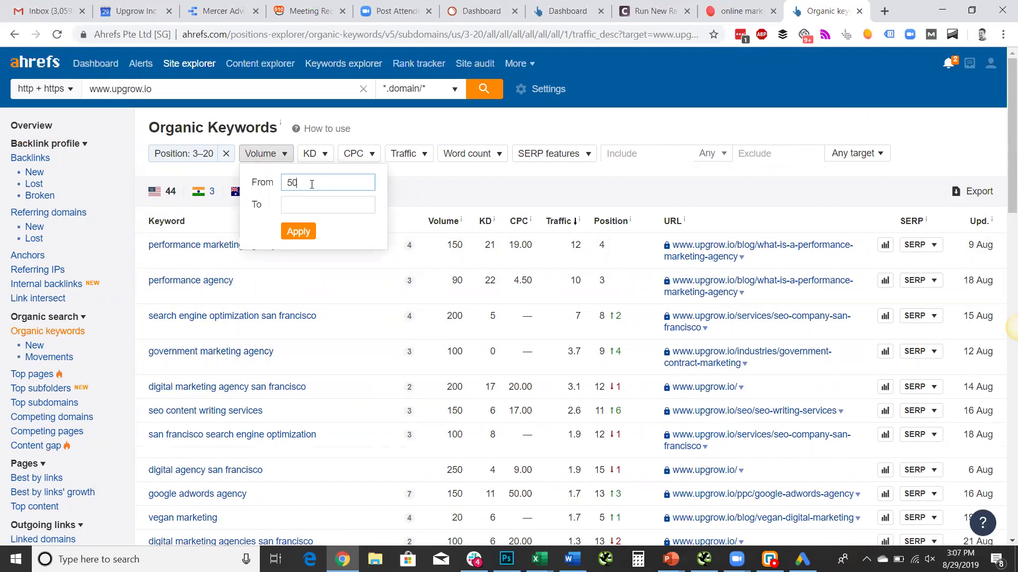
{"action": "left_click", "coordinate": [298, 232]}
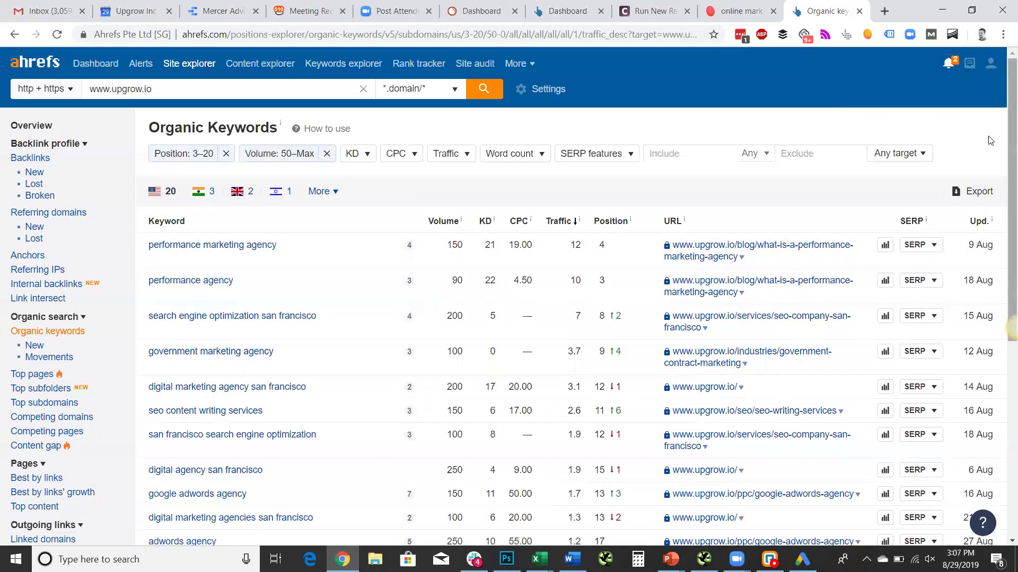
{"action": "left_click", "coordinate": [973, 195]}
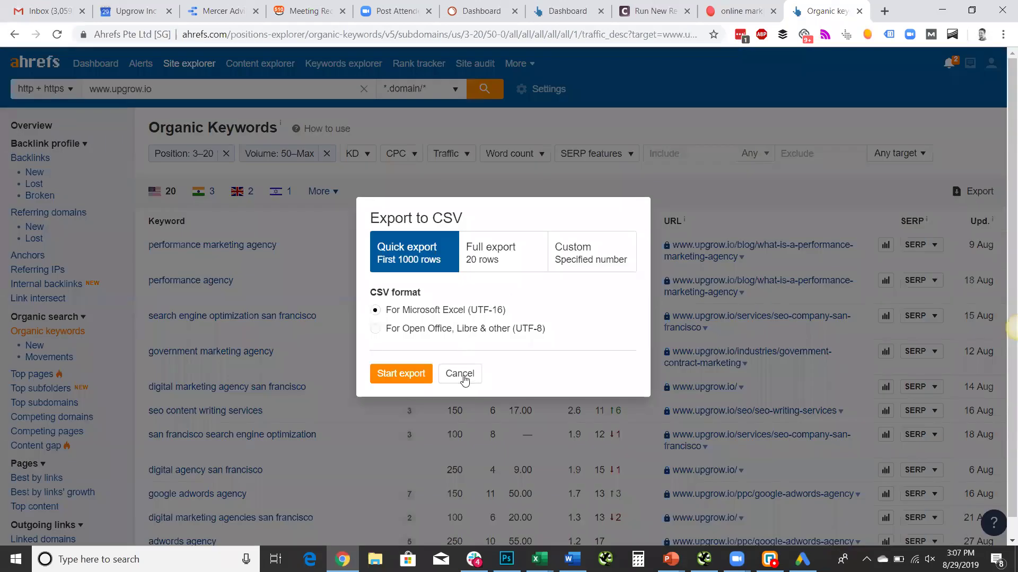
{"action": "left_click", "coordinate": [460, 376]}
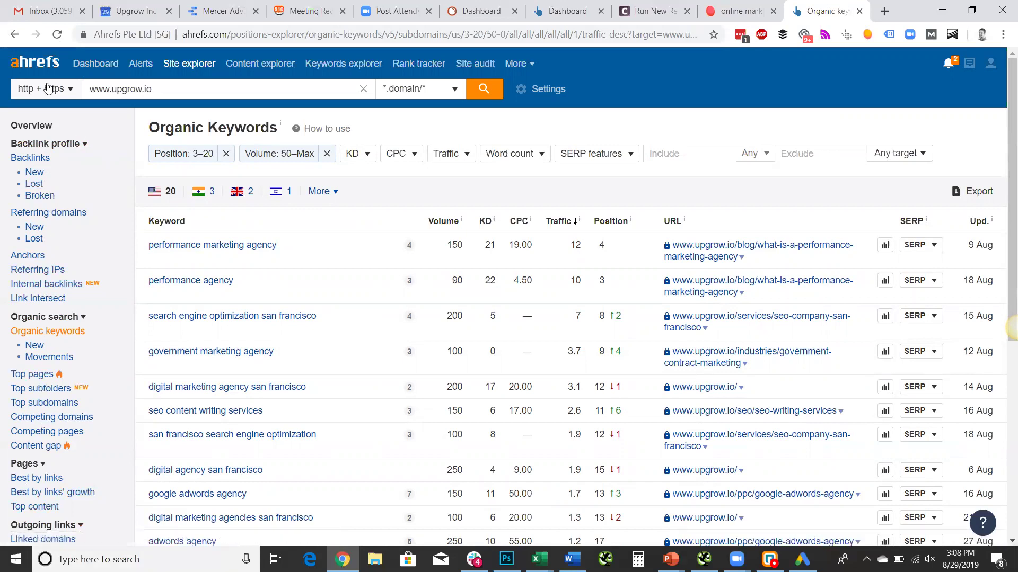
{"action": "left_click", "coordinate": [35, 174]}
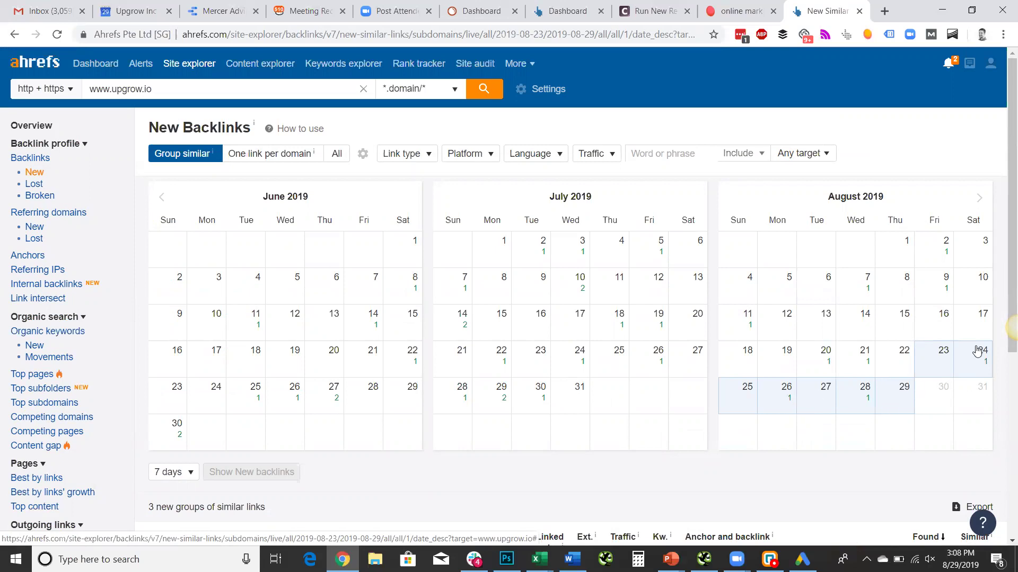
{"action": "left_click", "coordinate": [40, 196]}
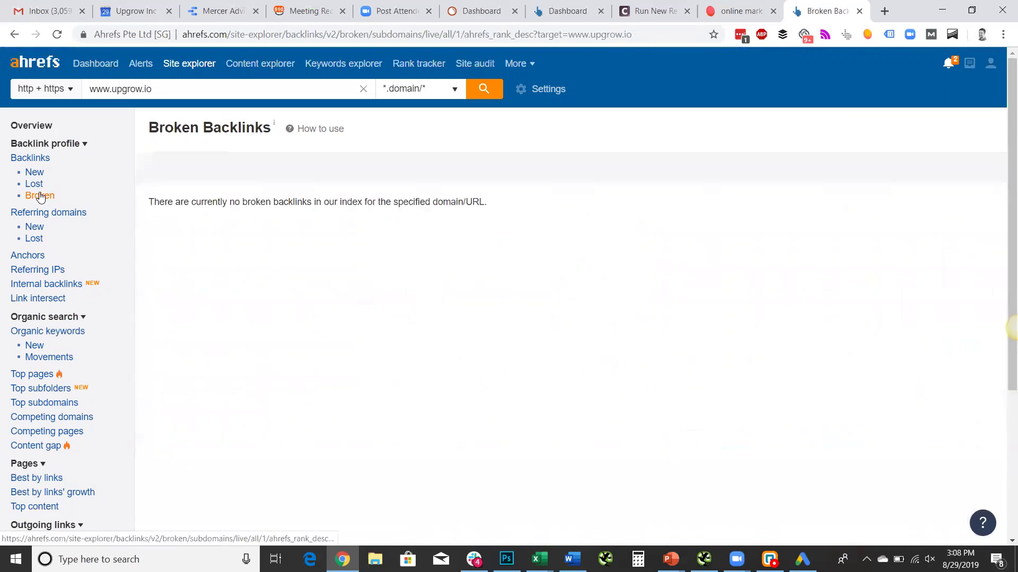
{"action": "left_click", "coordinate": [34, 184]}
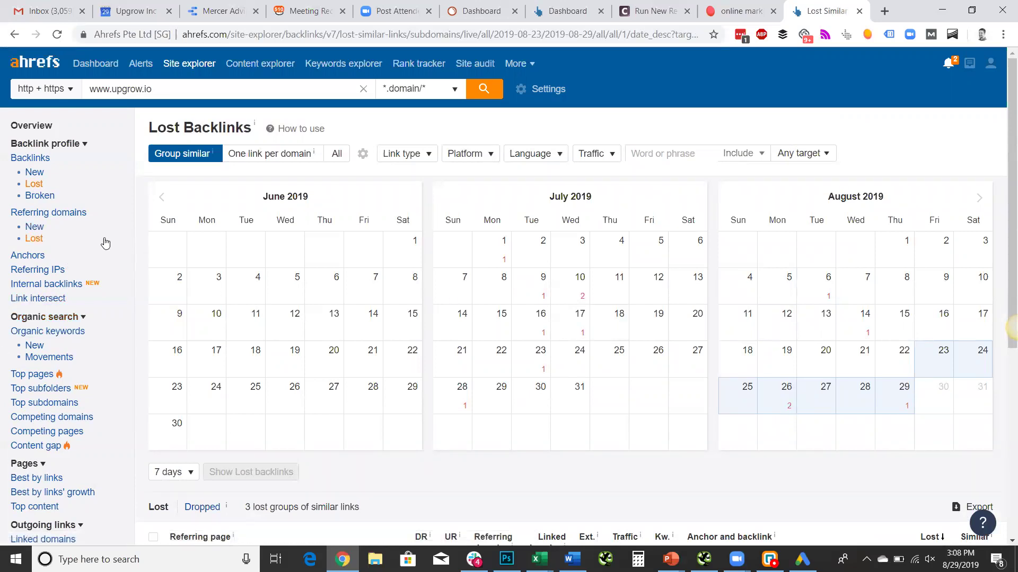
{"action": "left_click", "coordinate": [52, 448]}
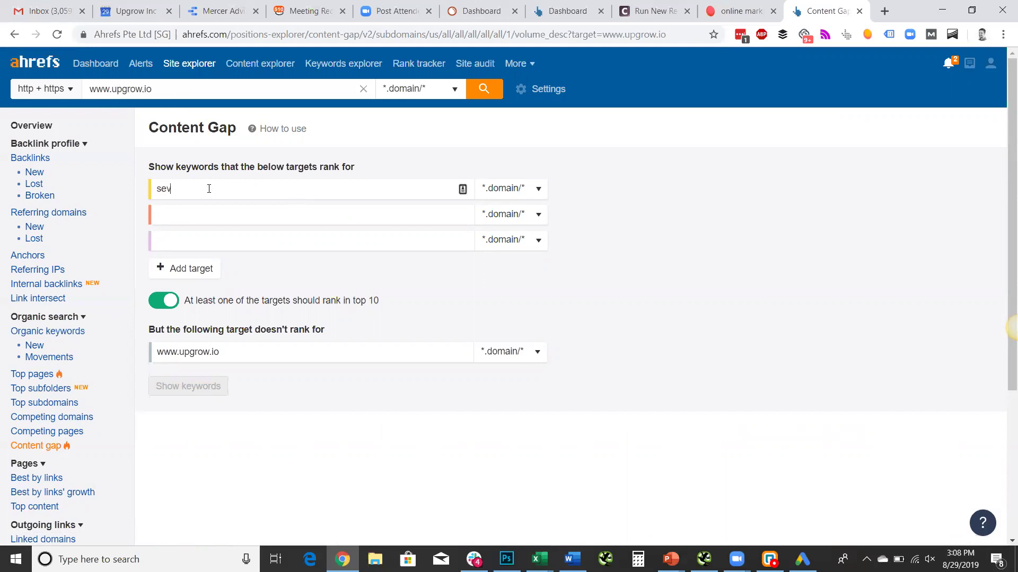
{"action": "type", "text": "s.com"}
{"action": "left_click", "coordinate": [274, 211]}
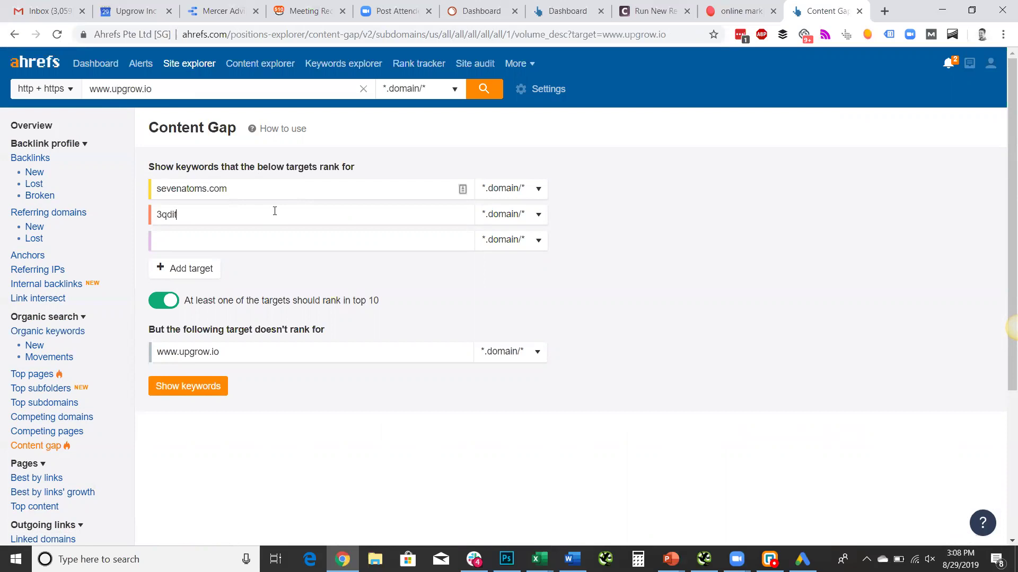
{"action": "type", "text": "3qditital.com"}
{"action": "left_click", "coordinate": [207, 391]}
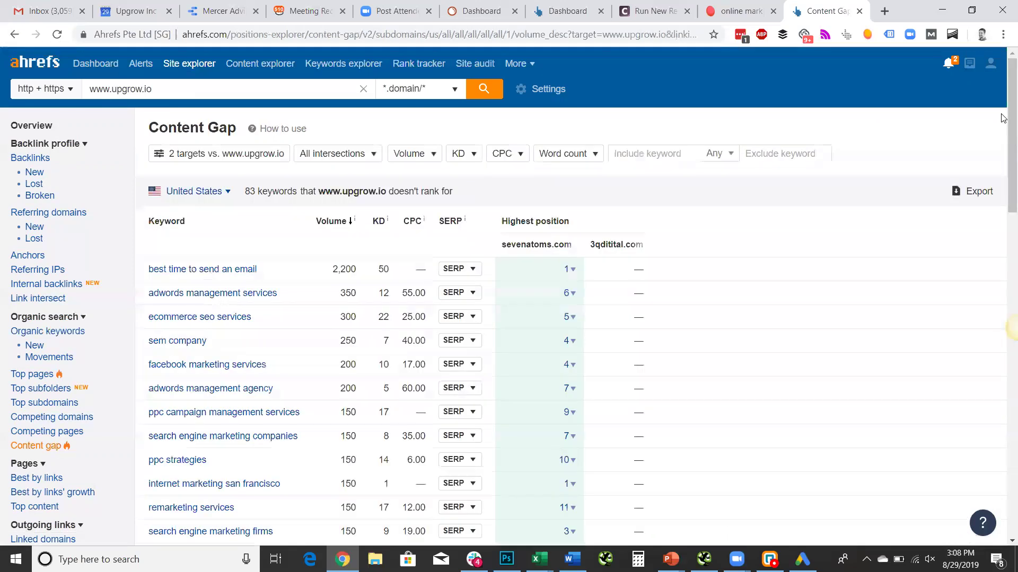
{"action": "scroll", "coordinate": [403, 133], "scroll_direction": "down", "scroll_amount": 1}
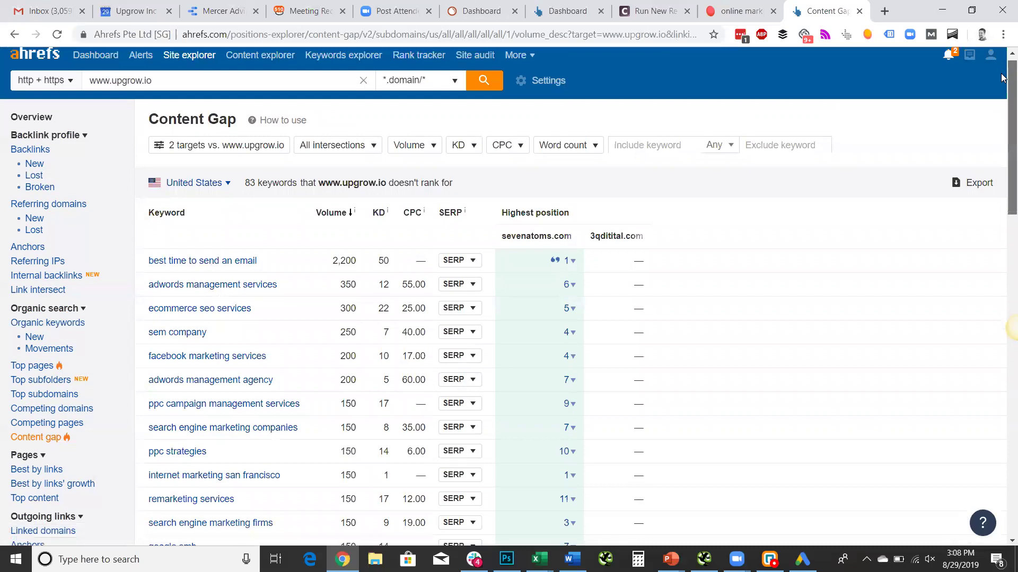
Correct the second content gap target to 3qdigital.com and rerun the keyword comparison
{"action": "left_click", "coordinate": [276, 150]}
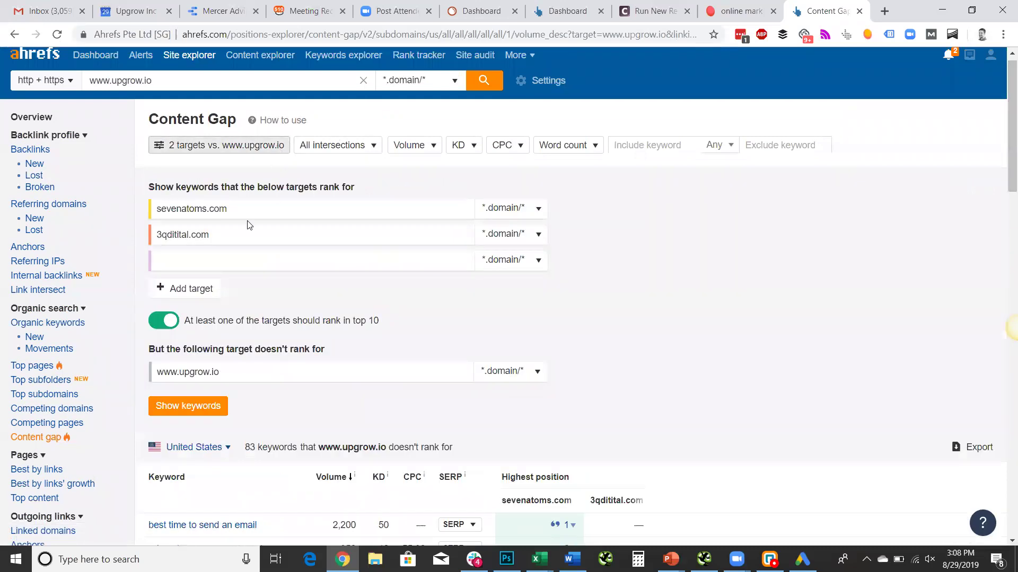
{"action": "left_click", "coordinate": [180, 235]}
{"action": "key", "text": "BackSpace"}
{"action": "key", "text": "BackSpace"}
{"action": "type", "text": "gii"}
{"action": "left_click", "coordinate": [188, 406]}
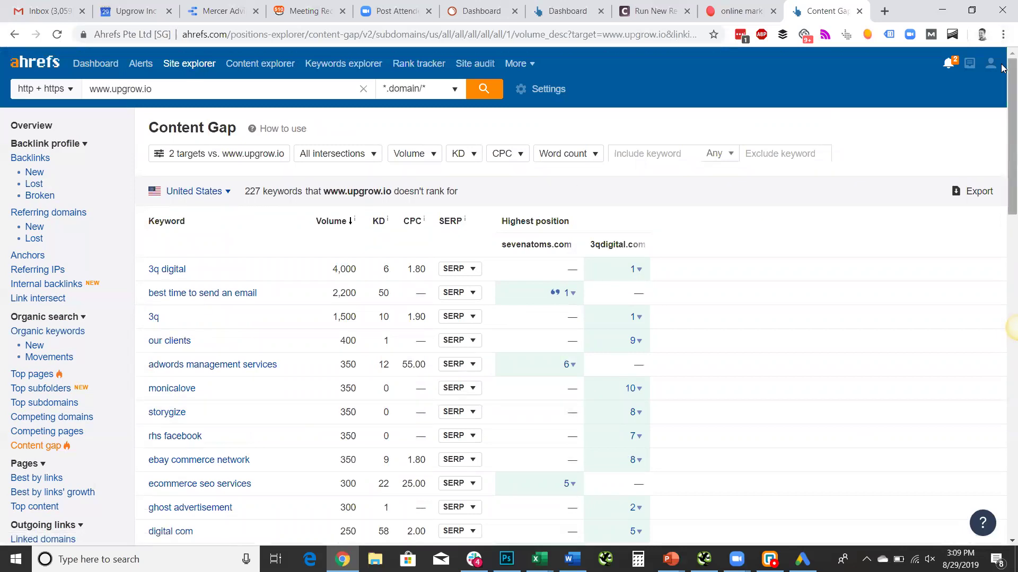
{"action": "scroll", "coordinate": [1002, 67], "scroll_direction": "down", "scroll_amount": 1}
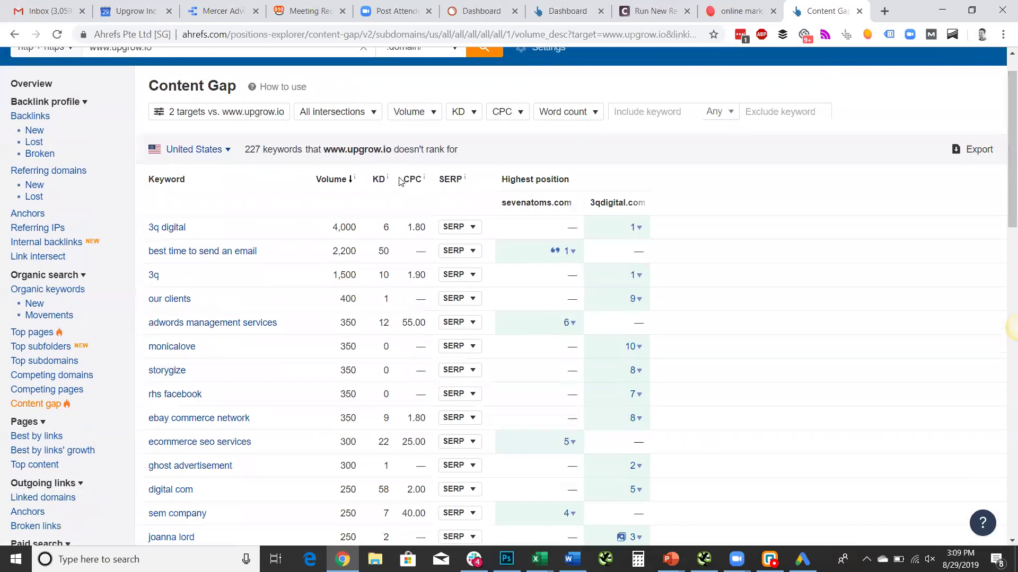
Exclude keywords containing "3q" from the content gap results and look through the remaining keywords
{"action": "left_click", "coordinate": [780, 110]}
{"action": "type", "text": "3q"}
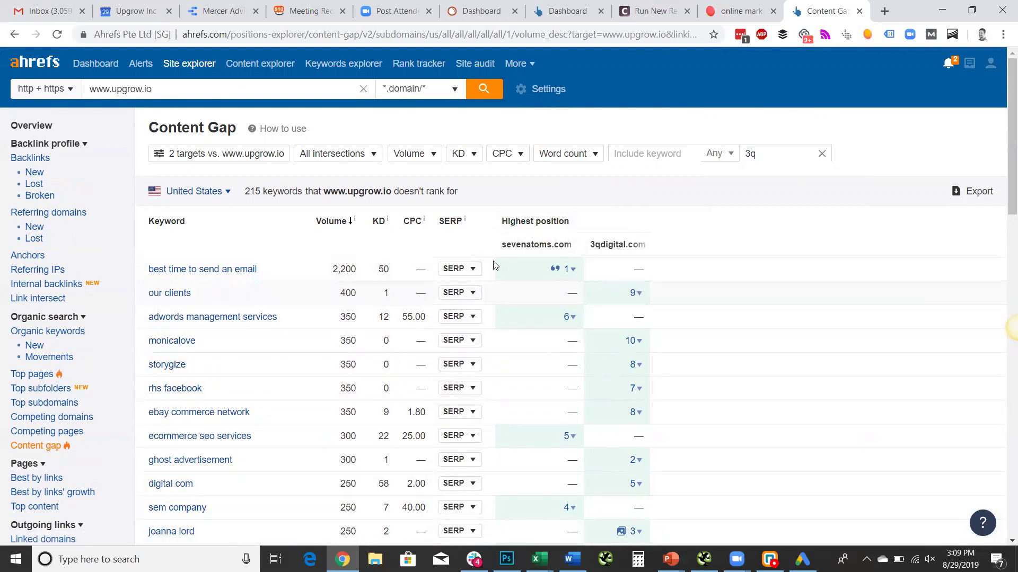
{"action": "left_click_drag", "start_coordinate": [1002, 87], "coordinate": [1002, 301]}
{"action": "left_click_drag", "start_coordinate": [1003, 341], "coordinate": [1002, 416]}
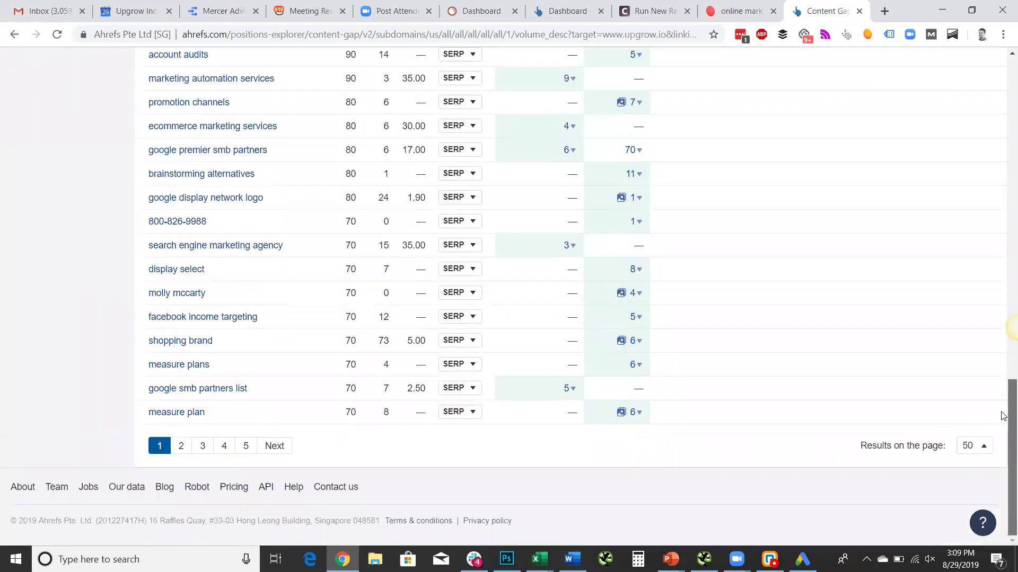
{"action": "scroll", "coordinate": [1002, 395], "scroll_direction": "up", "scroll_amount": 1}
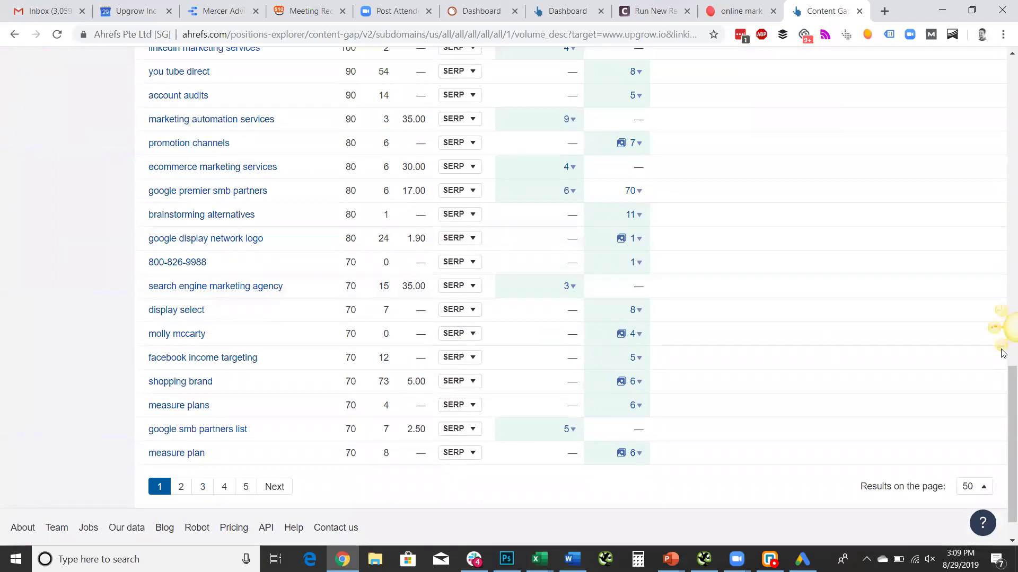
{"action": "scroll", "coordinate": [981, 159], "scroll_direction": "up", "scroll_amount": 15}
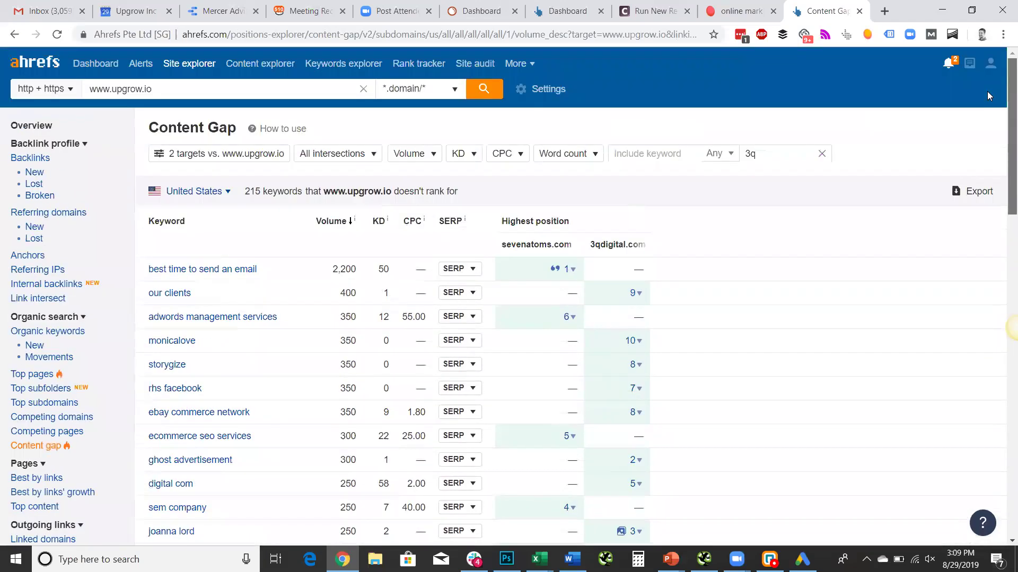
Limit the content gap results to keywords that include "agency" and review the list
{"action": "left_click", "coordinate": [659, 157]}
{"action": "type", "text": "agency"}
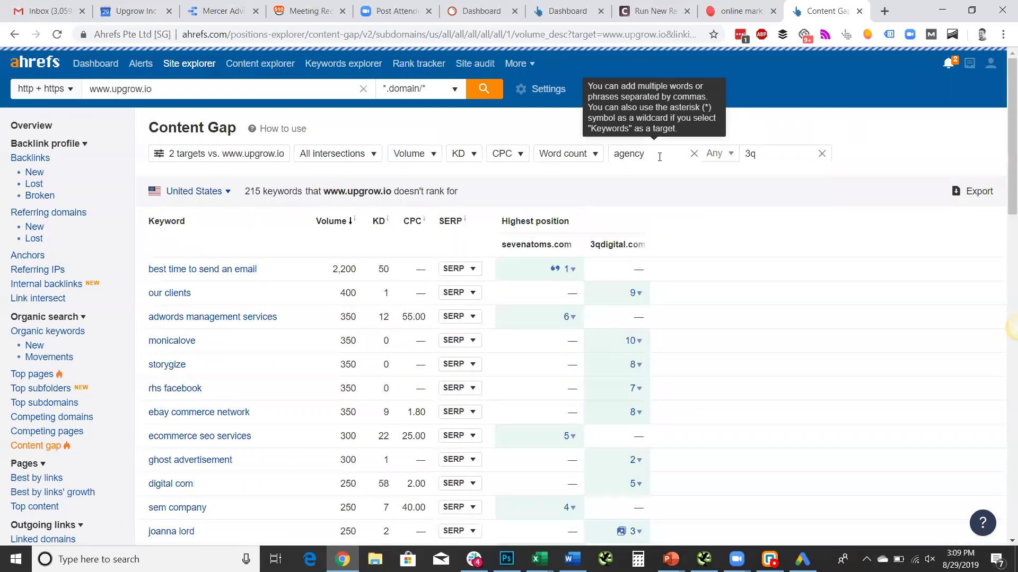
{"action": "key", "text": "Return"}
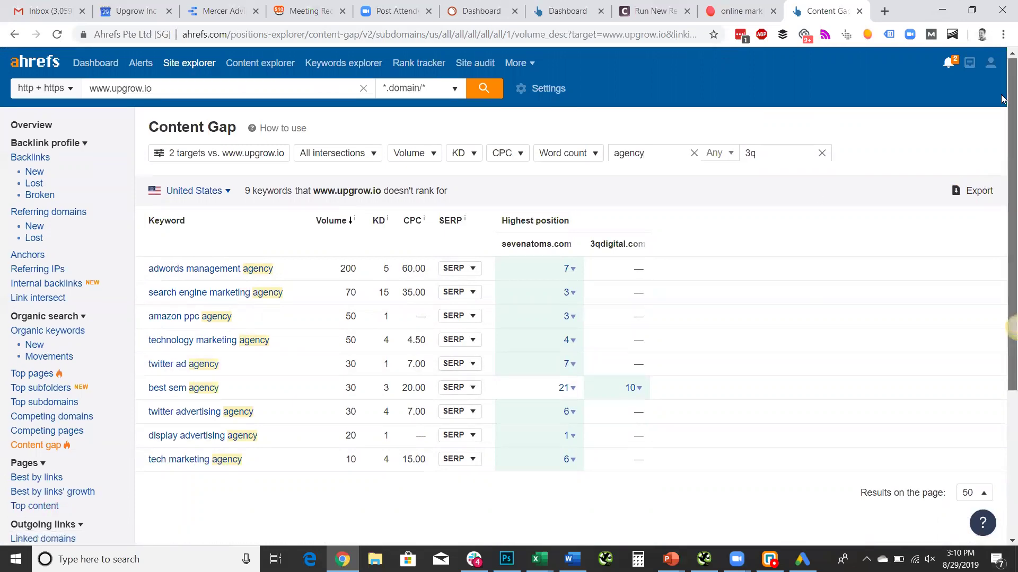
{"action": "scroll", "coordinate": [1001, 117], "scroll_direction": "down", "scroll_amount": 2}
{"action": "scroll", "coordinate": [1002, 148], "scroll_direction": "up", "scroll_amount": 2}
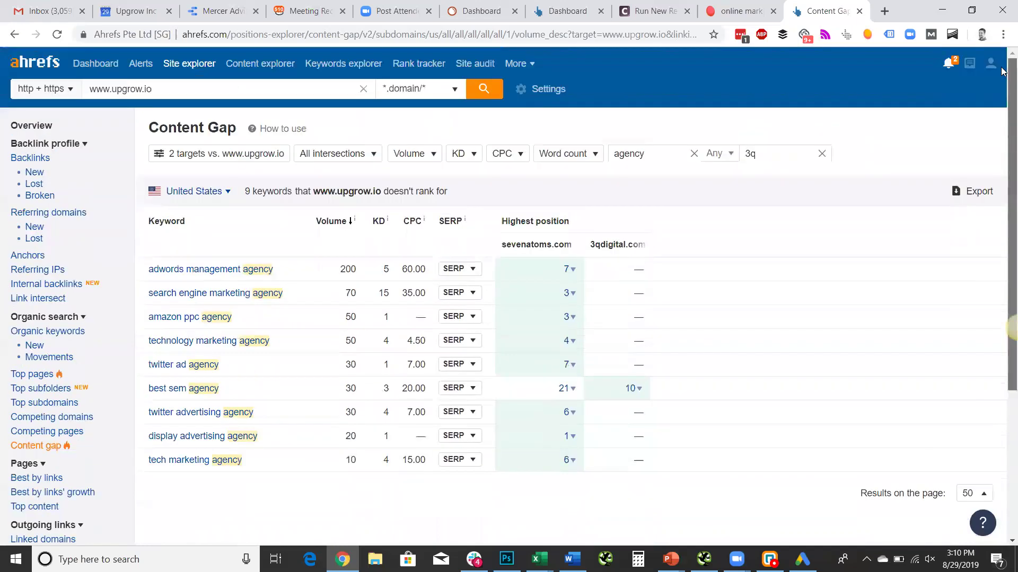
Set the Site Explorer target to sevenatoms.com and open that domain's overview
{"action": "triple_click", "coordinate": [220, 87]}
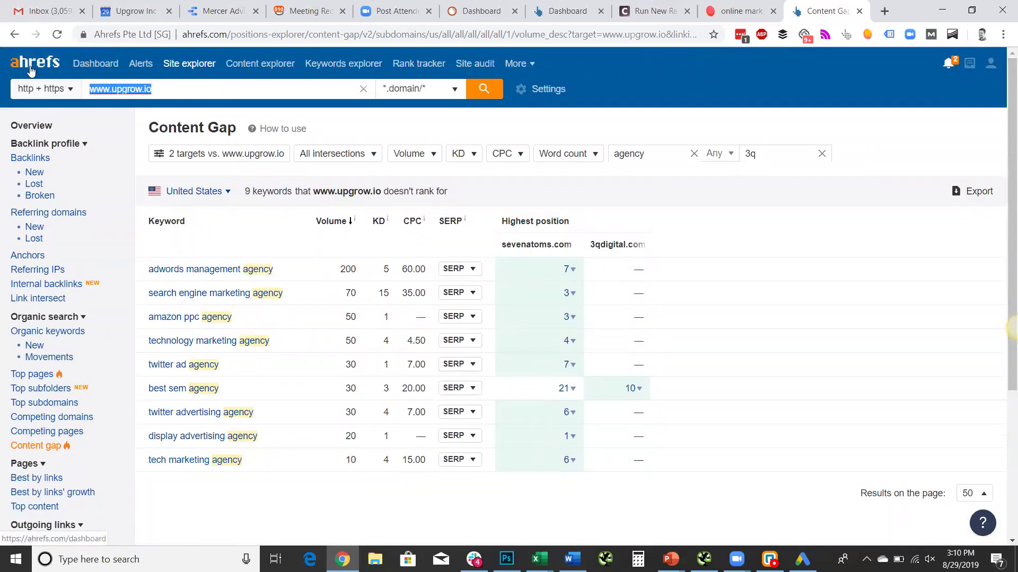
{"action": "type", "text": "seven"}
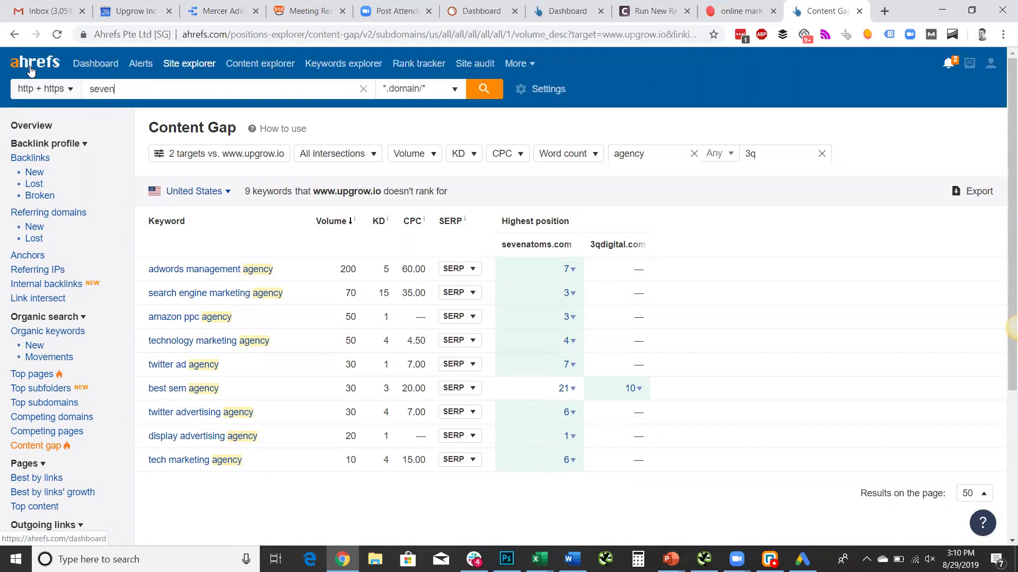
{"action": "type", "text": "atoms.com"}
{"action": "key", "text": "Return"}
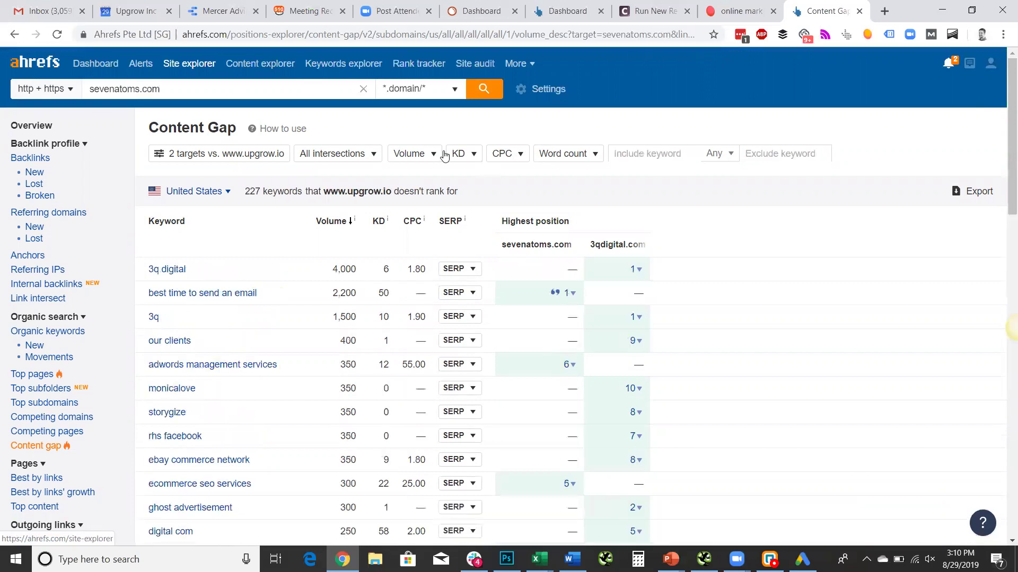
{"action": "left_click", "coordinate": [34, 129]}
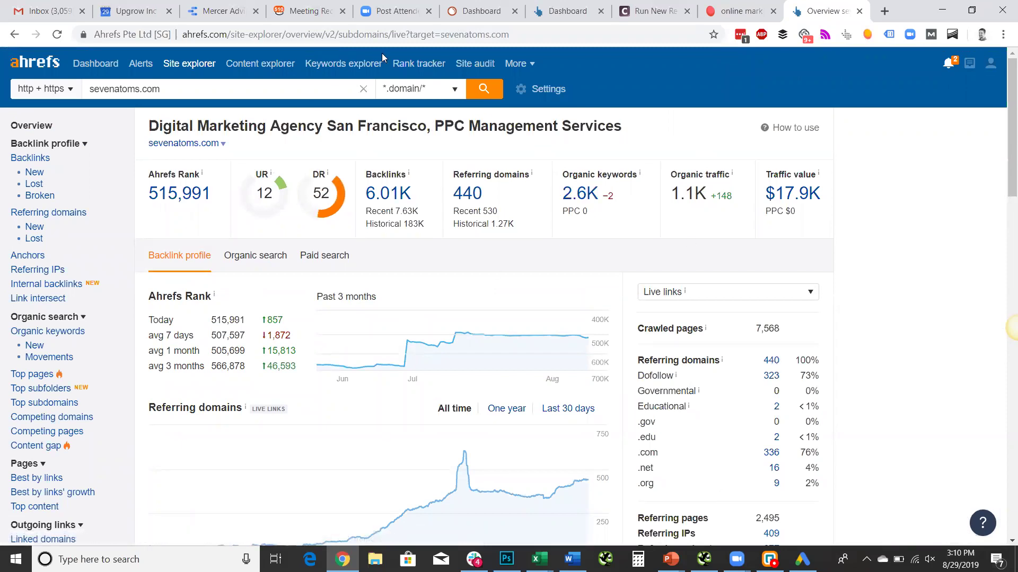
View the rank tracker's new project form without creating a project, and open the Upgrow project's ranking overview
{"action": "left_click", "coordinate": [409, 65]}
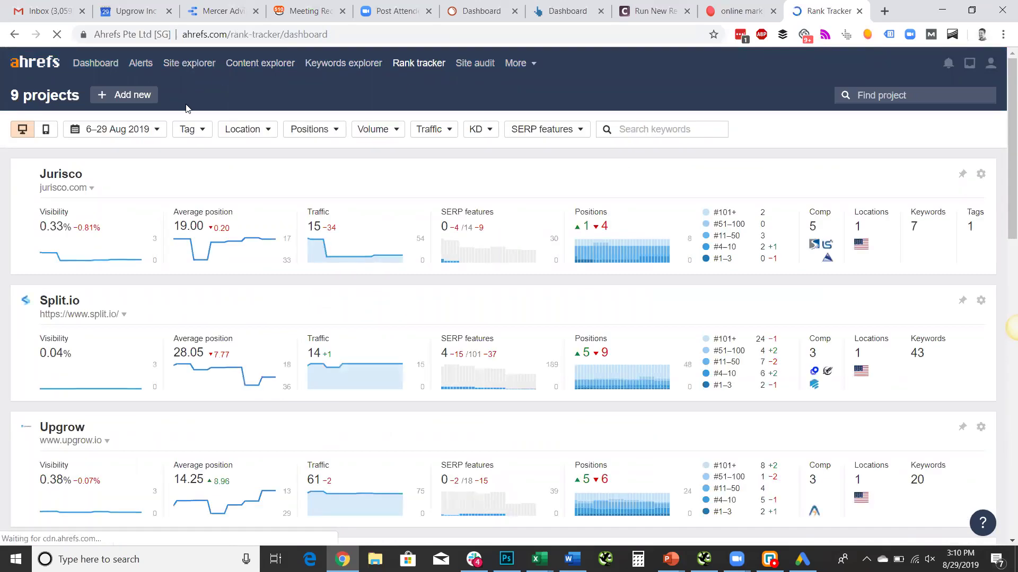
{"action": "left_click", "coordinate": [133, 98]}
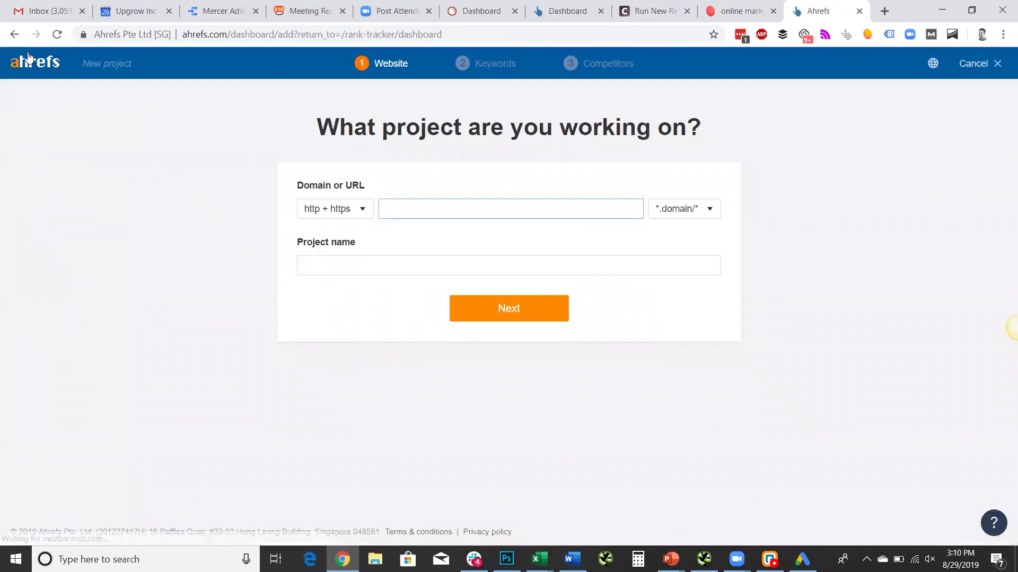
{"action": "left_click", "coordinate": [13, 35]}
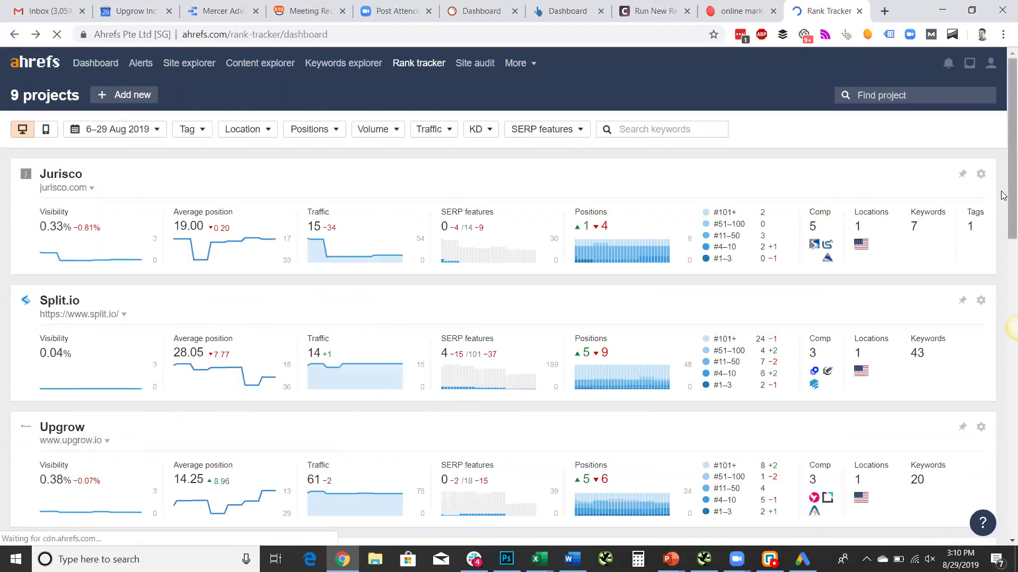
{"action": "scroll", "coordinate": [1003, 196], "scroll_direction": "down", "scroll_amount": 2}
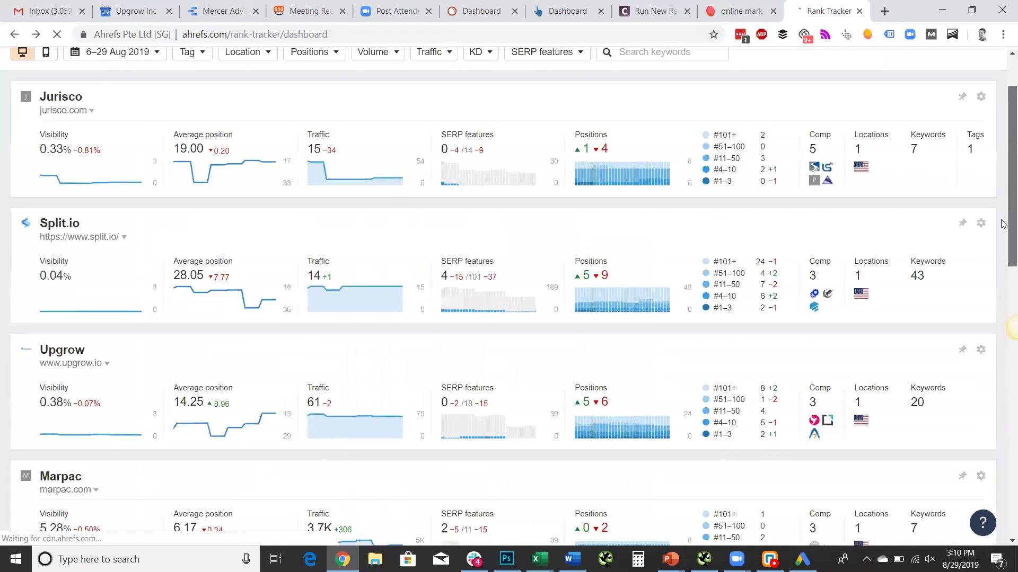
{"action": "left_click", "coordinate": [73, 354]}
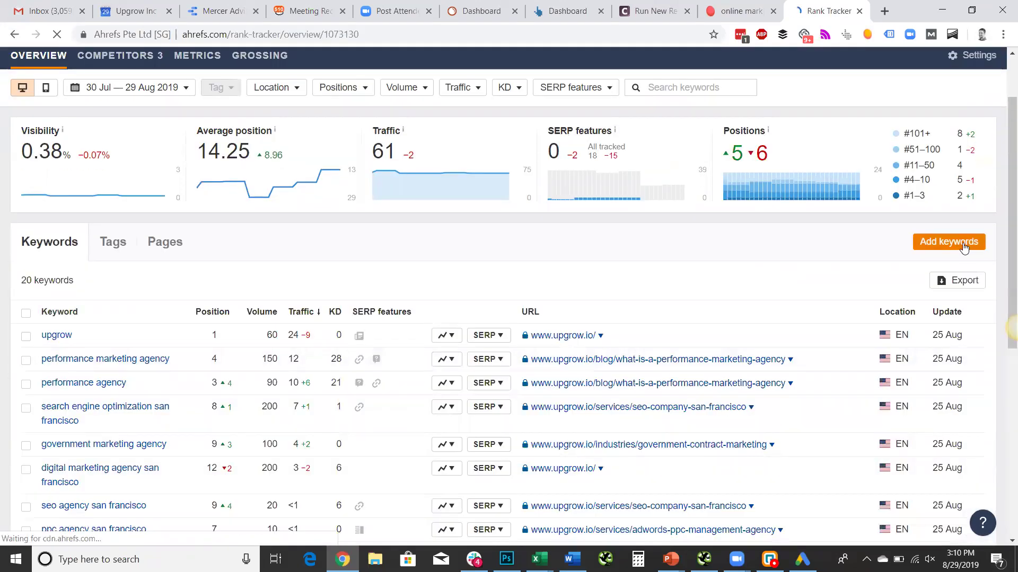
Add "adwords agency" to Upgrow's tracked keywords for United States (en-US) without a tag, and review the tracked keywords list
{"action": "left_click", "coordinate": [962, 244]}
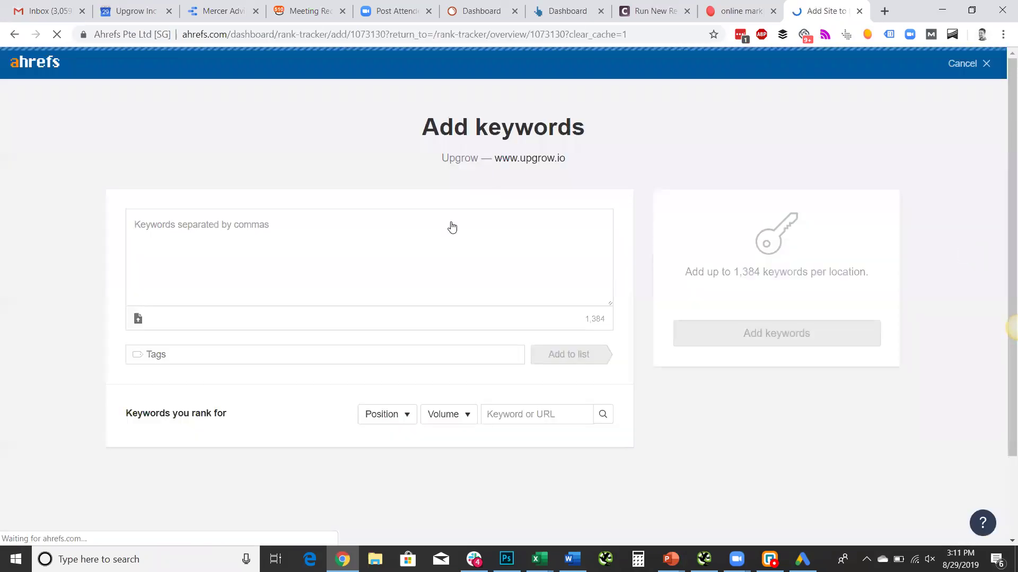
{"action": "type", "text": "adwords agency"}
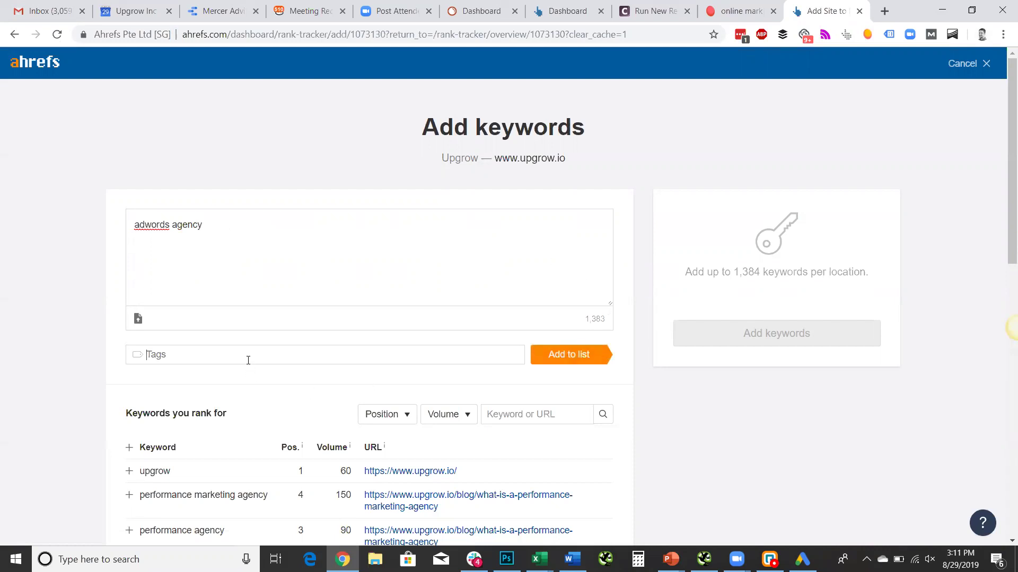
{"action": "type", "text": "core"}
{"action": "key", "text": "BackSpace"}
{"action": "key", "text": "BackSpace"}
{"action": "key", "text": "BackSpace"}
{"action": "key", "text": "BackSpace"}
{"action": "left_click", "coordinate": [577, 353]}
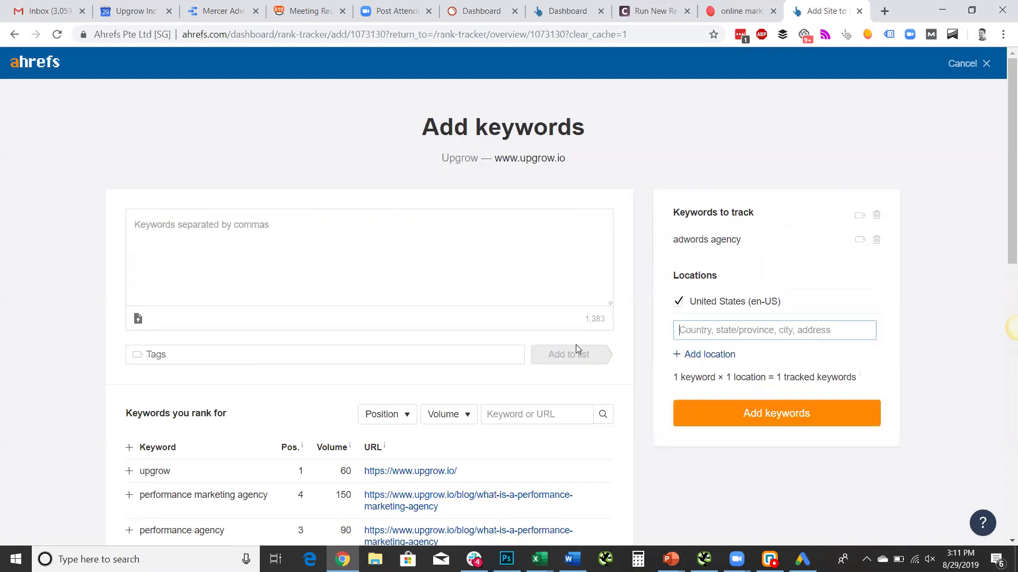
{"action": "left_click", "coordinate": [770, 418]}
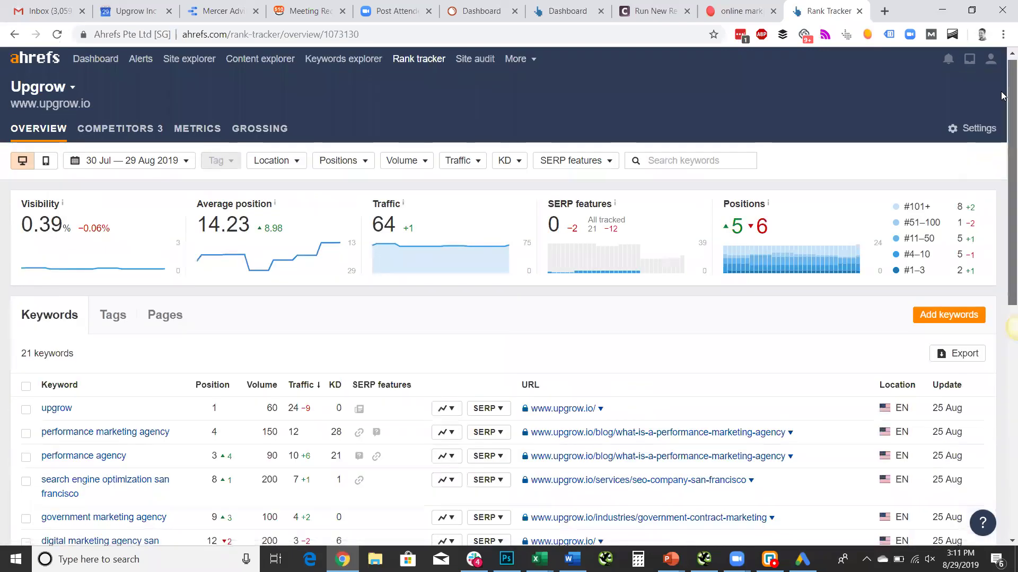
{"action": "scroll", "coordinate": [1001, 132], "scroll_direction": "down", "scroll_amount": 3}
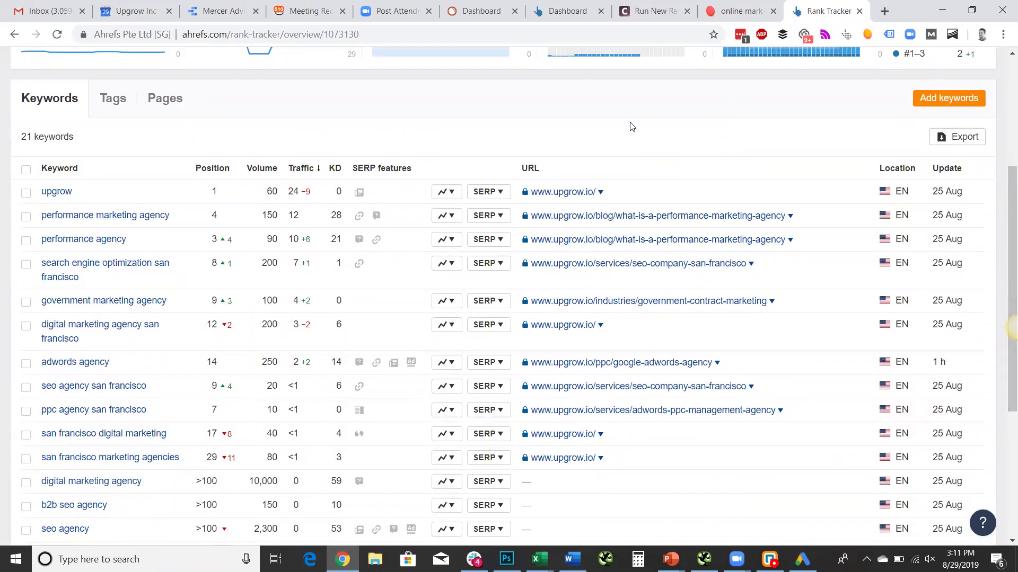
{"action": "left_click_drag", "start_coordinate": [1003, 234], "coordinate": [1004, 90]}
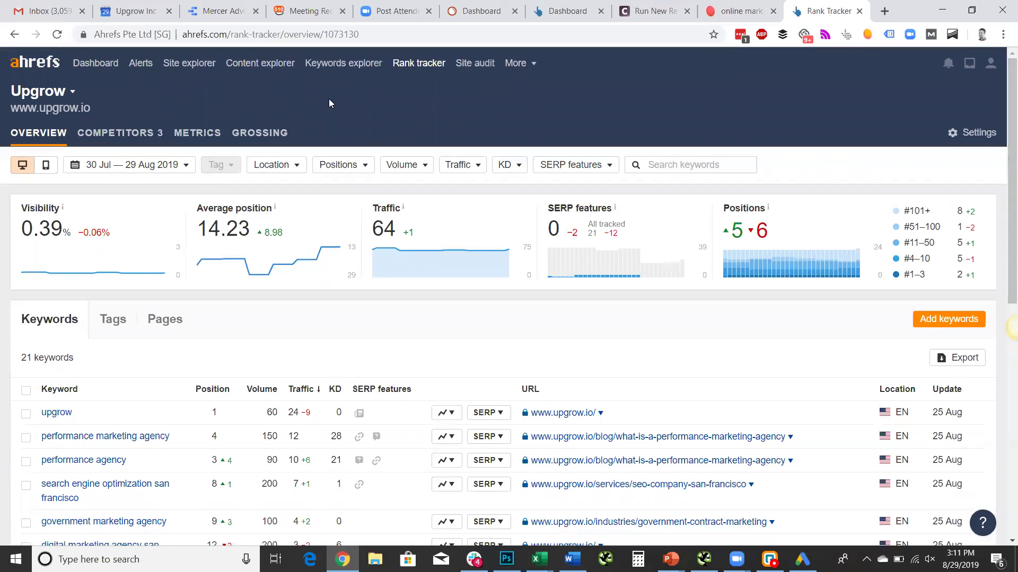
Open Upgrow's site audit project and examine its total issues history and the list of all crawls
{"action": "left_click", "coordinate": [477, 70]}
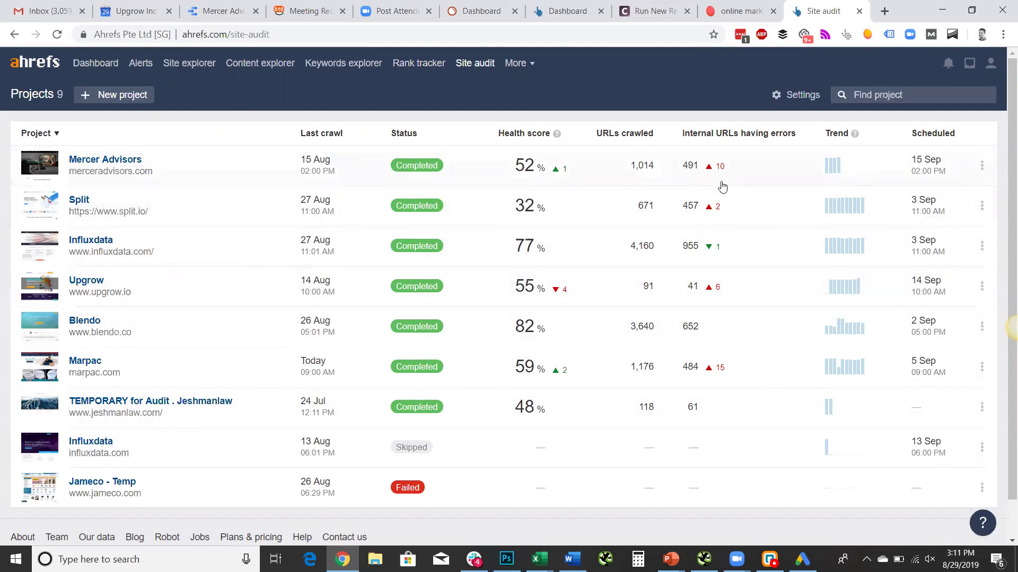
{"action": "left_click_drag", "start_coordinate": [1002, 104], "coordinate": [1003, 224]}
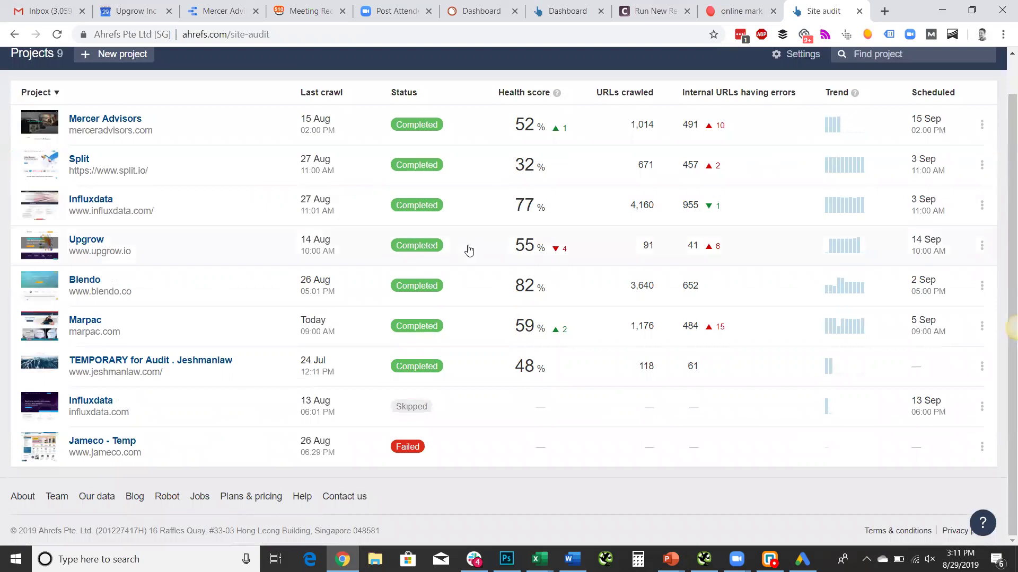
{"action": "left_click", "coordinate": [88, 244]}
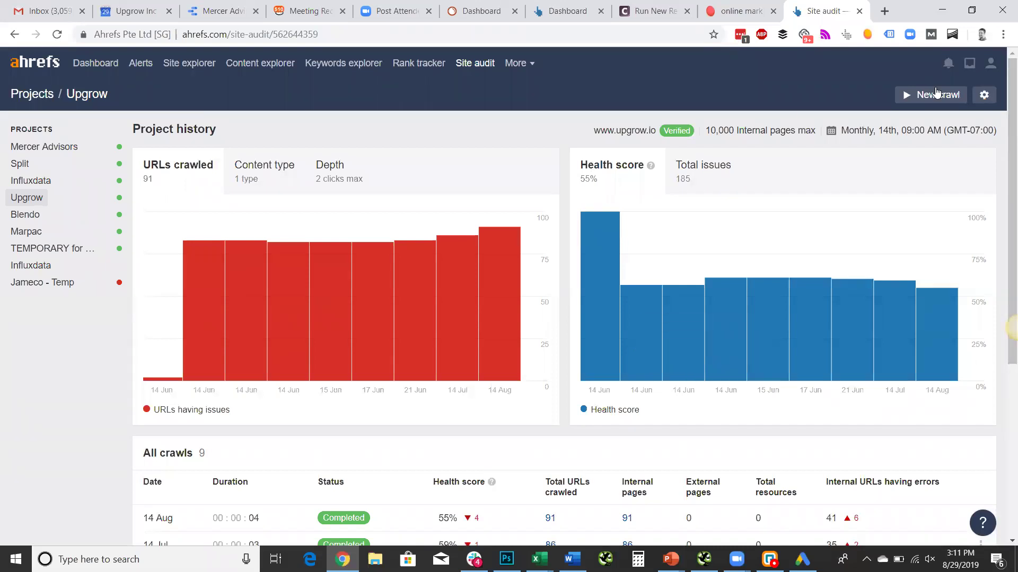
{"action": "left_click", "coordinate": [697, 184]}
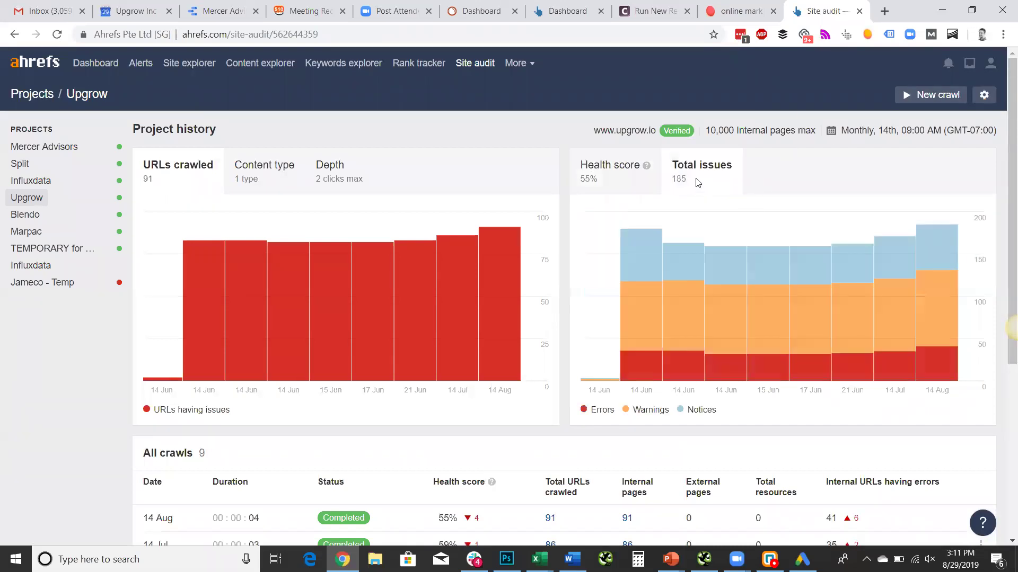
{"action": "left_click_drag", "start_coordinate": [1003, 156], "coordinate": [1001, 323]}
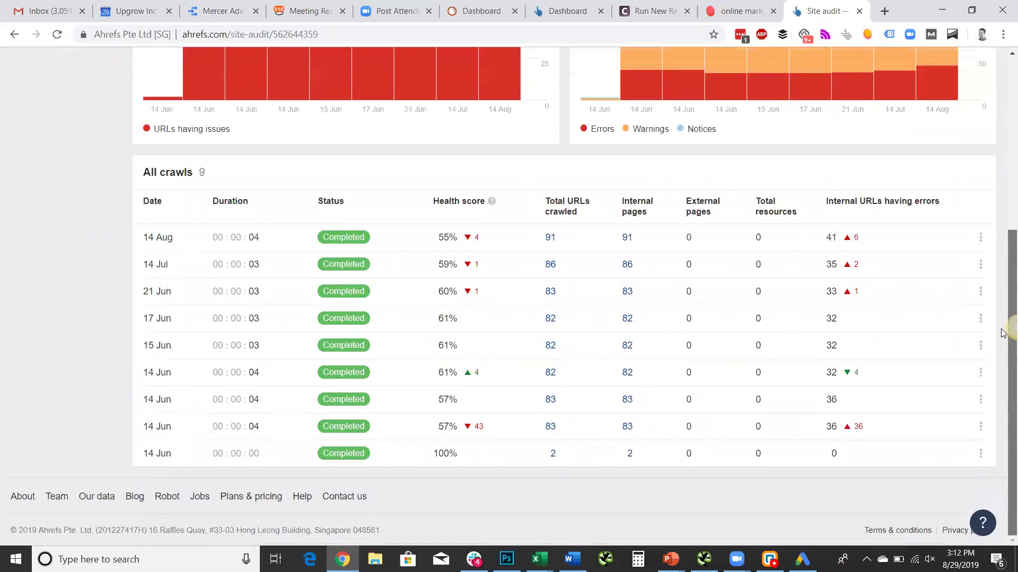
Open the overview of Upgrow's 14 Aug crawl from the list of all crawls
{"action": "left_click", "coordinate": [178, 242]}
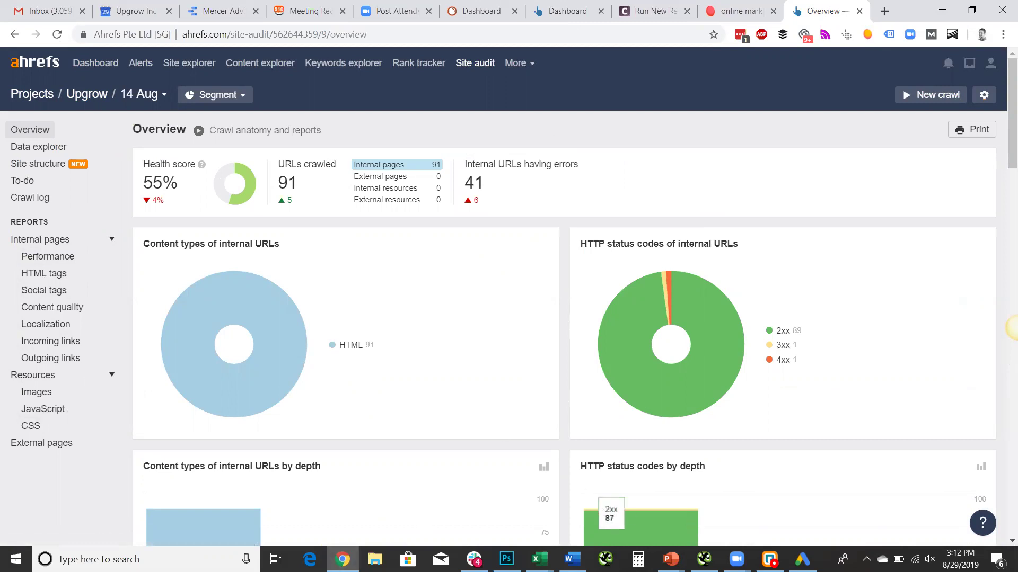
Switch to PowerPoint and resume the Upgrow SEO Tools slide show at the Ahrefs slide
{"action": "mouse_move", "coordinate": [671, 557]}
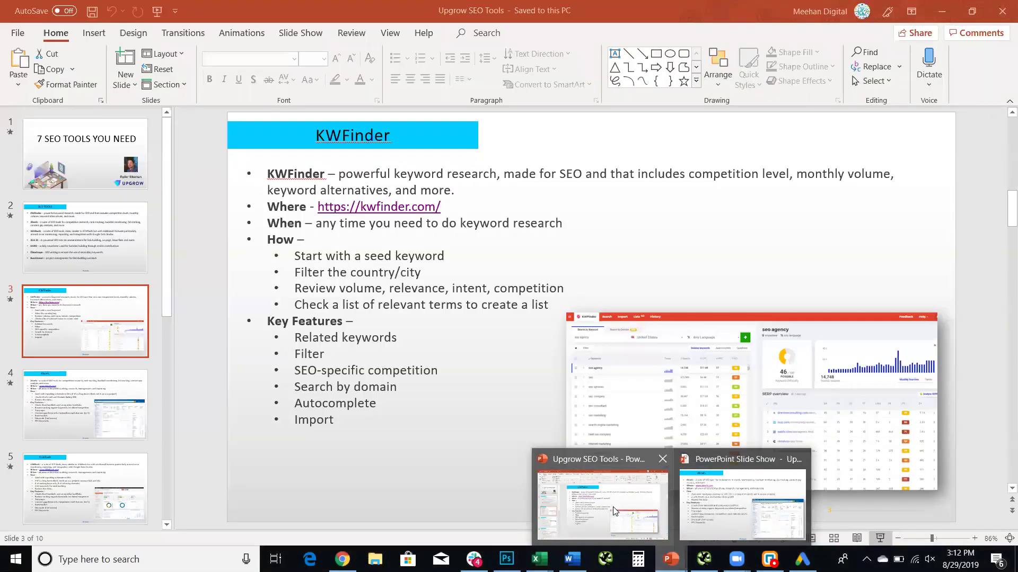
{"action": "left_click", "coordinate": [614, 509]}
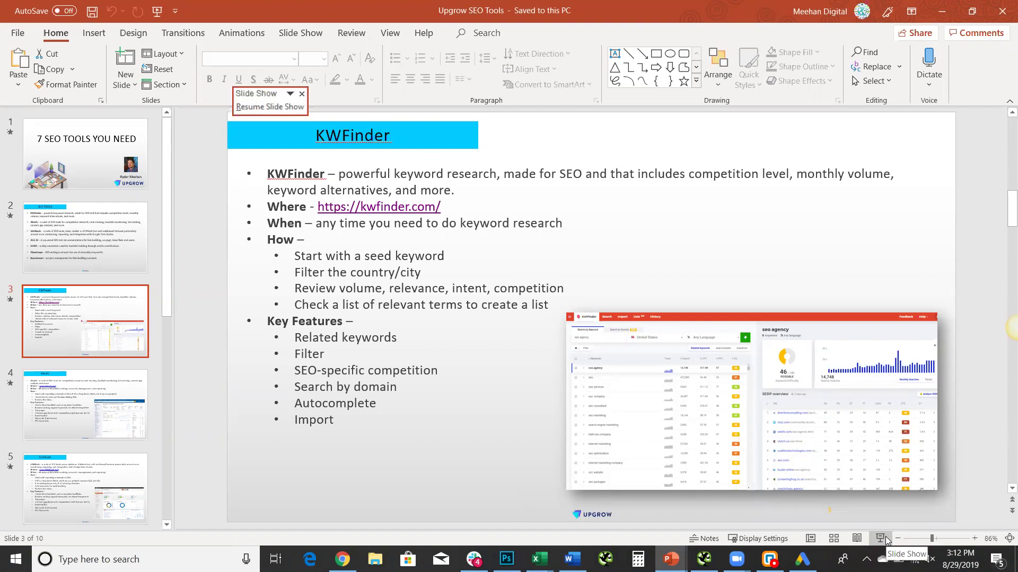
{"action": "left_click", "coordinate": [879, 539]}
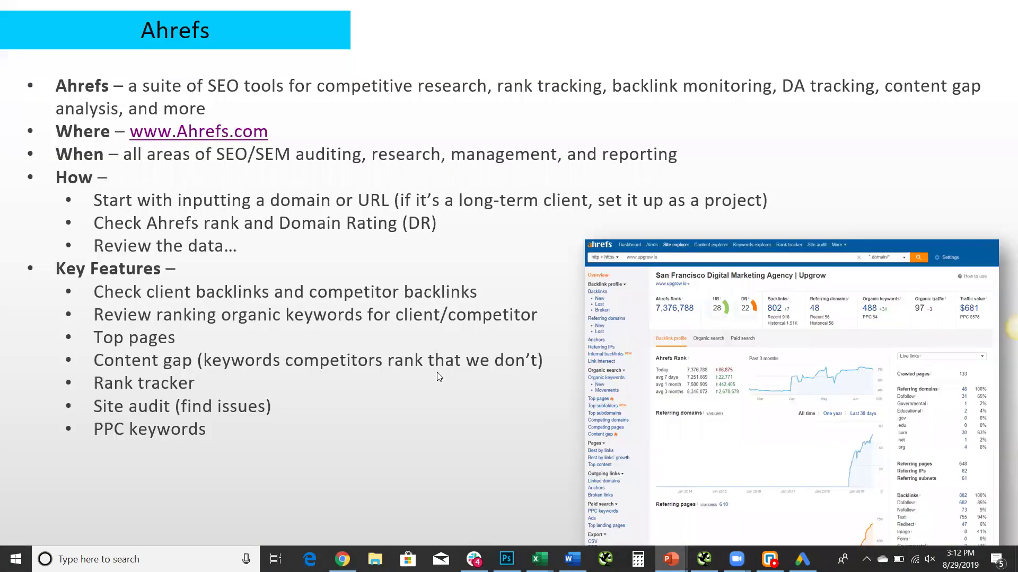
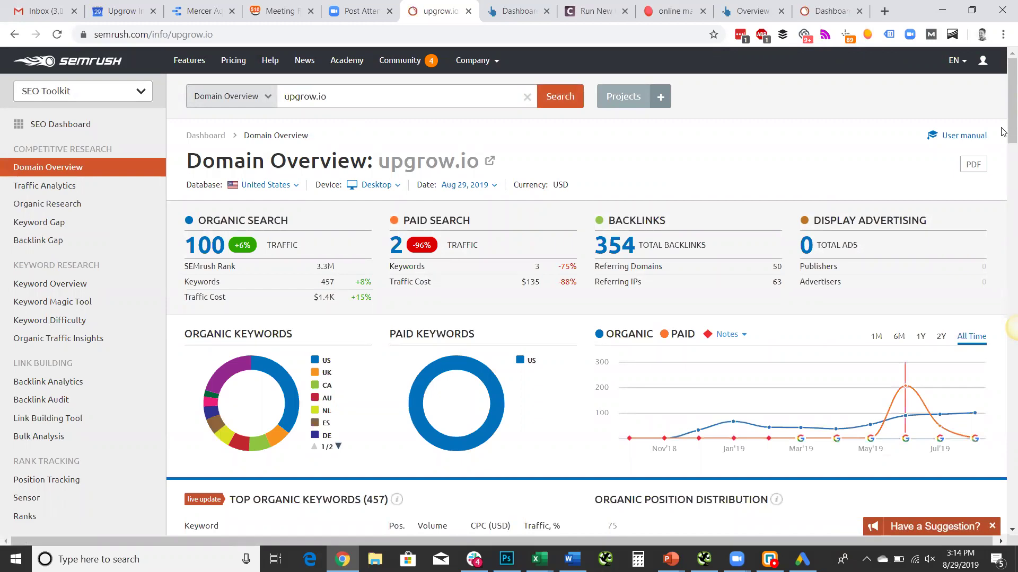
Examine upgrow.io's Semrush domain overview, including its top organic keywords, main organic competitors, competitive positioning map and paid keywords
{"action": "scroll", "coordinate": [612, 163], "scroll_direction": "down", "scroll_amount": 1}
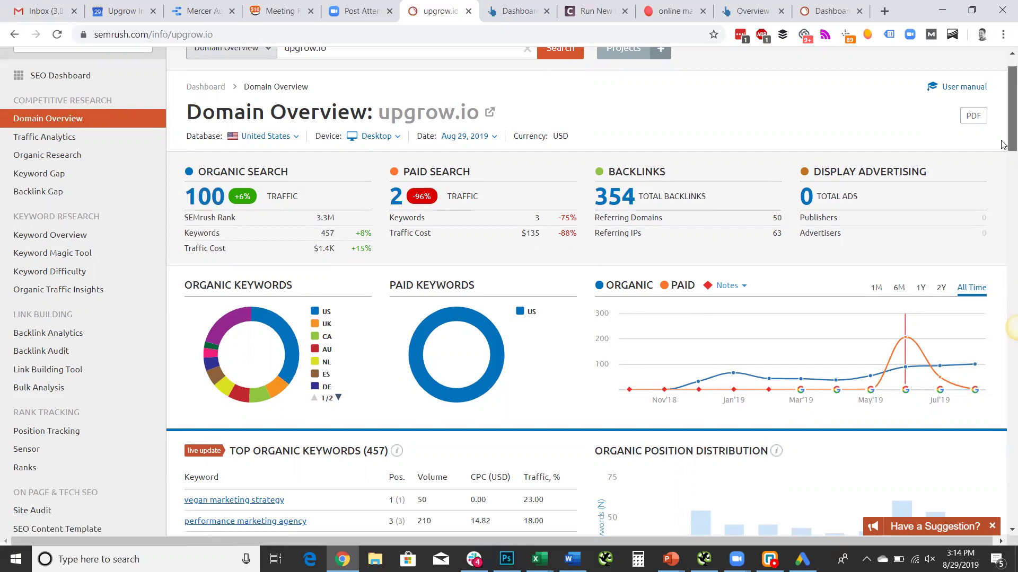
{"action": "scroll", "coordinate": [409, 206], "scroll_direction": "down", "scroll_amount": 5}
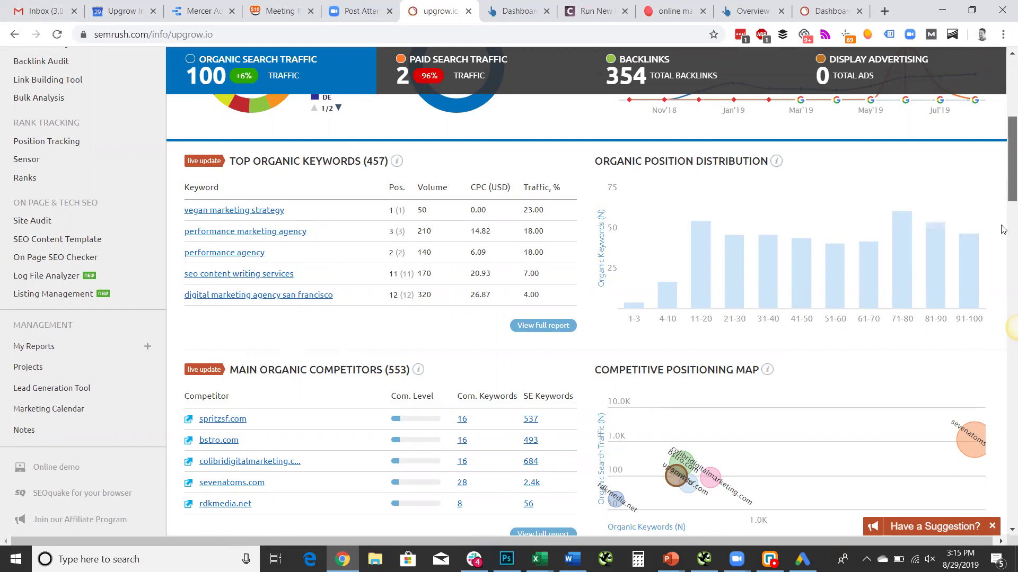
{"action": "scroll", "coordinate": [1004, 240], "scroll_direction": "down", "scroll_amount": 5}
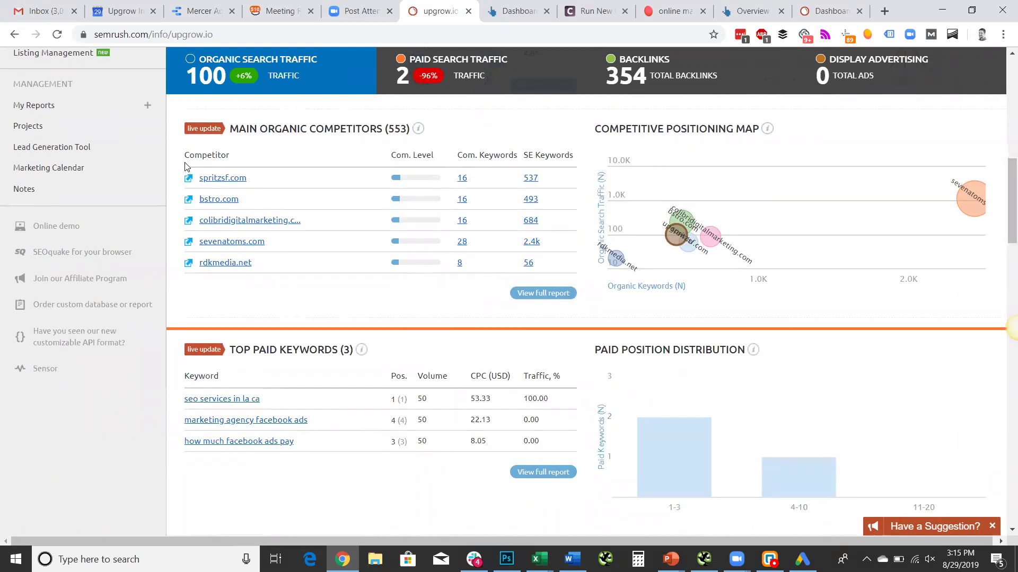
{"action": "left_click_drag", "start_coordinate": [181, 155], "coordinate": [244, 282]}
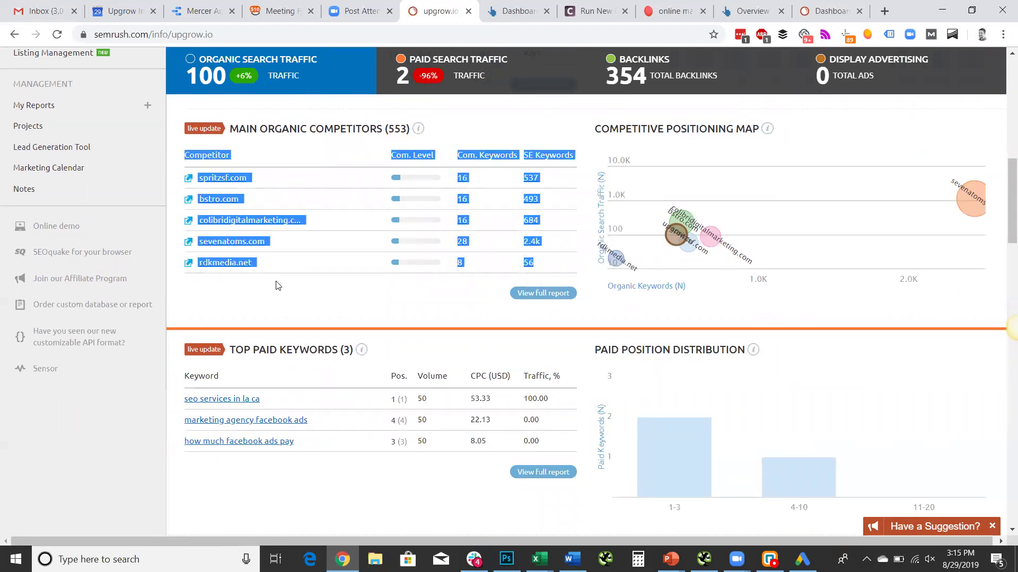
{"action": "left_click", "coordinate": [275, 285]}
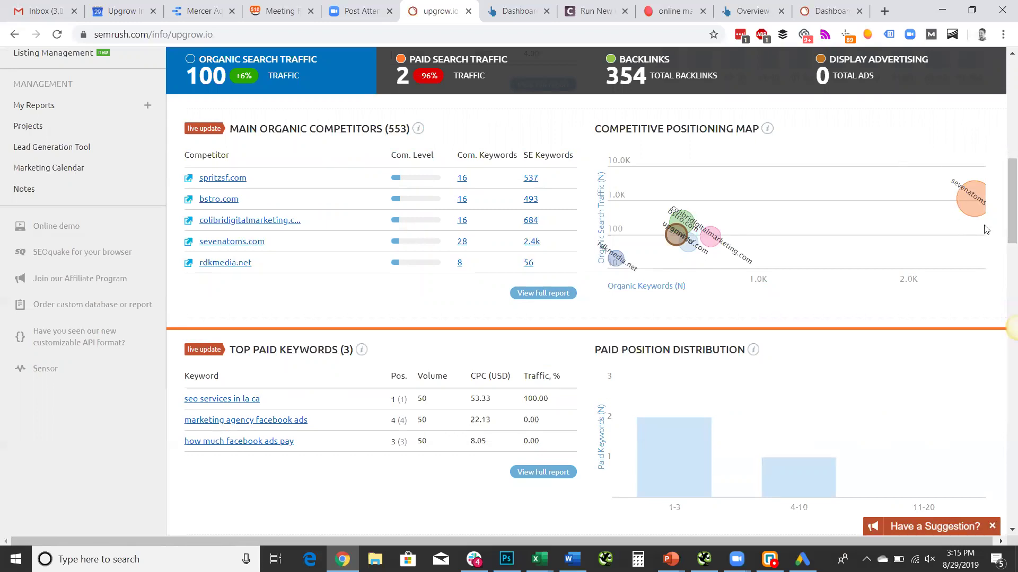
{"action": "left_click_drag", "start_coordinate": [1011, 189], "coordinate": [1009, 80]}
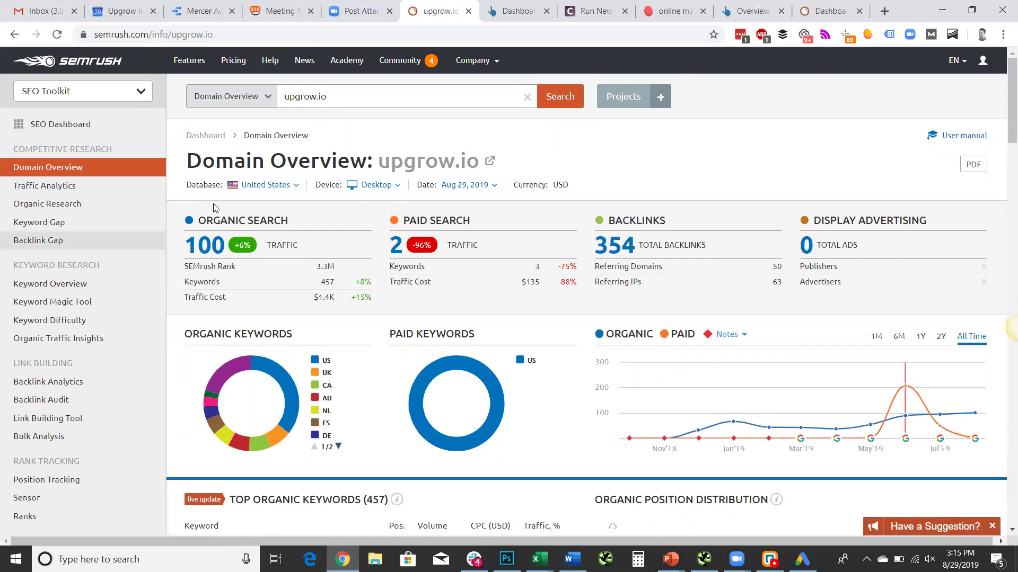
Open Keyword Gap for upgrow.io, enter sevenatoms.com as the second domain, and set the intersection to keywords unique to the first domain
{"action": "left_click", "coordinate": [50, 225]}
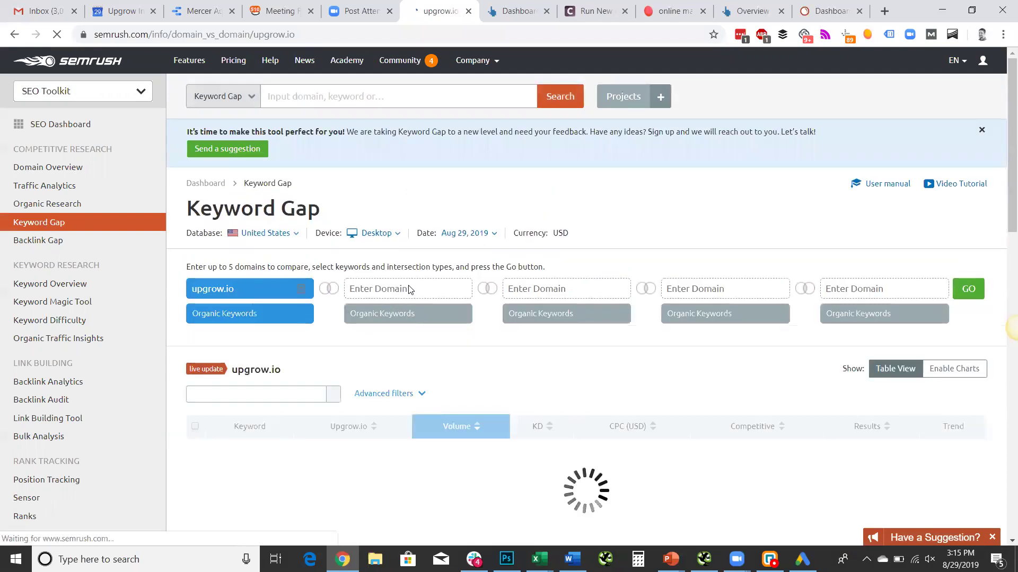
{"action": "left_click", "coordinate": [410, 286]}
{"action": "type", "text": "se"}
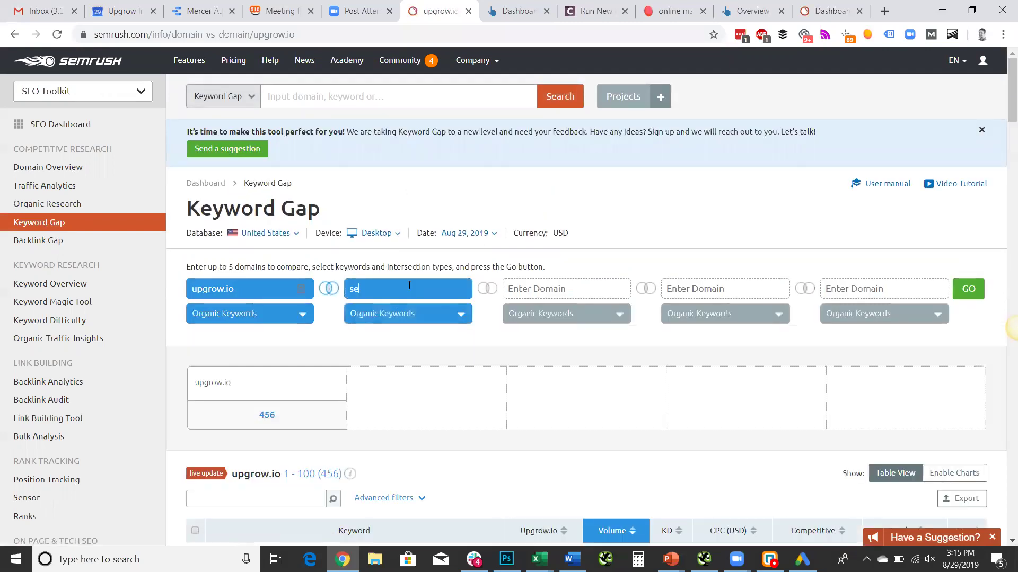
{"action": "type", "text": "venatoms.com"}
{"action": "left_click", "coordinate": [328, 288]}
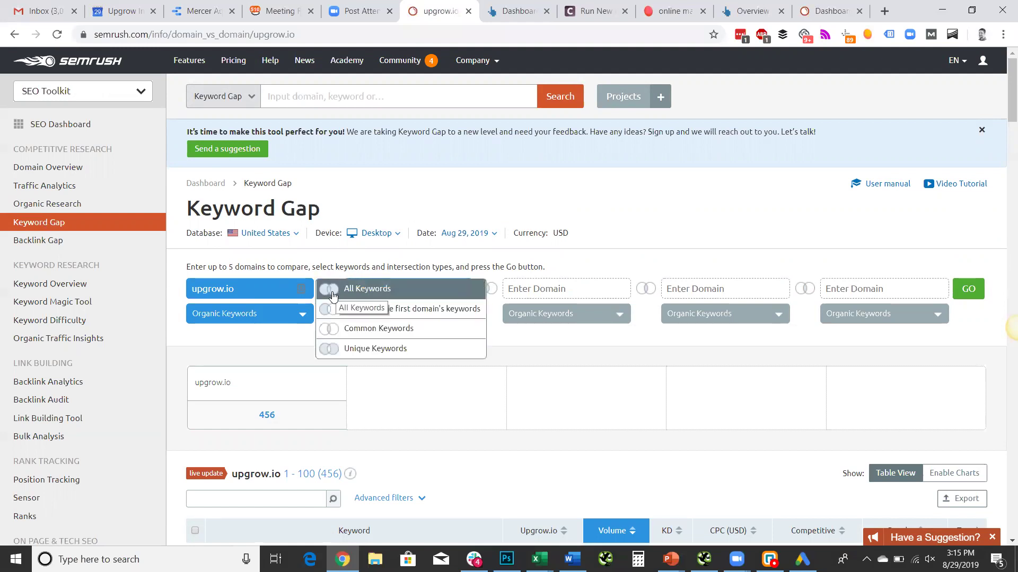
{"action": "left_click", "coordinate": [376, 314]}
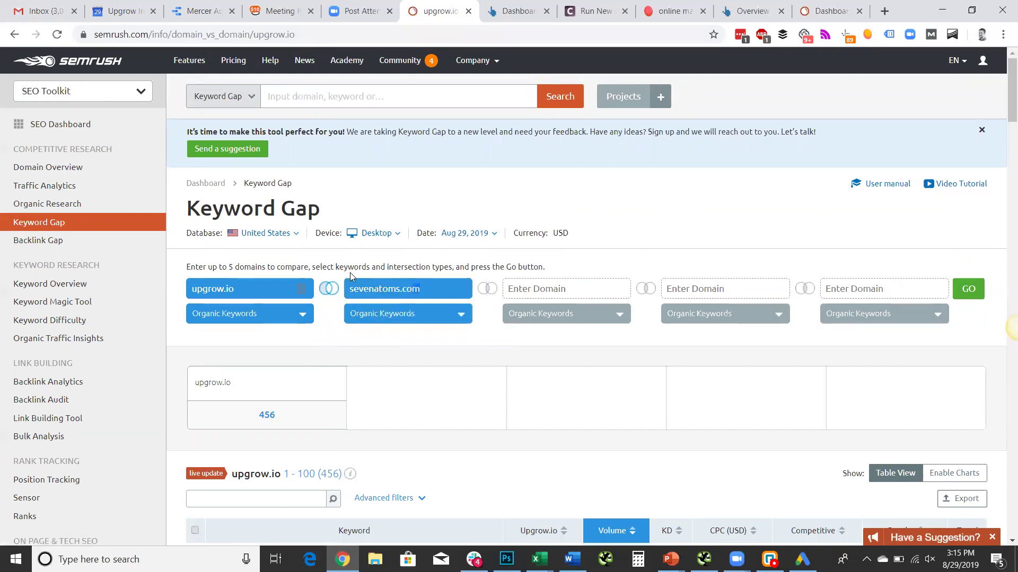
Swap the compared domains so sevenatoms.com is first and upgrow.io second, and run the keyword gap comparison
{"action": "left_click_drag", "start_coordinate": [349, 274], "coordinate": [347, 276]}
{"action": "key", "text": "ctrl+c"}
{"action": "key", "text": "BackSpace"}
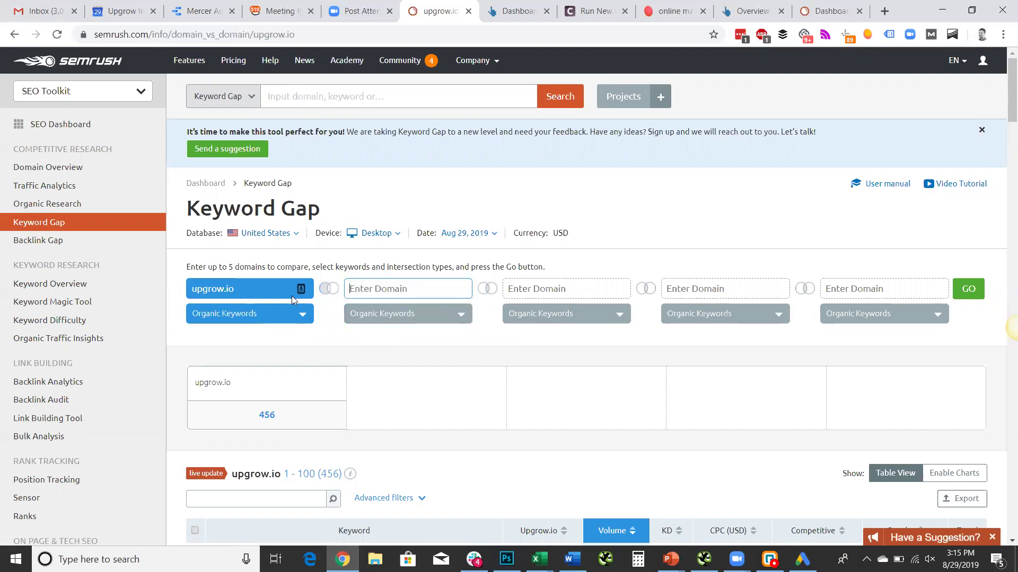
{"action": "left_click", "coordinate": [265, 287]}
{"action": "key", "text": "ctrl+v"}
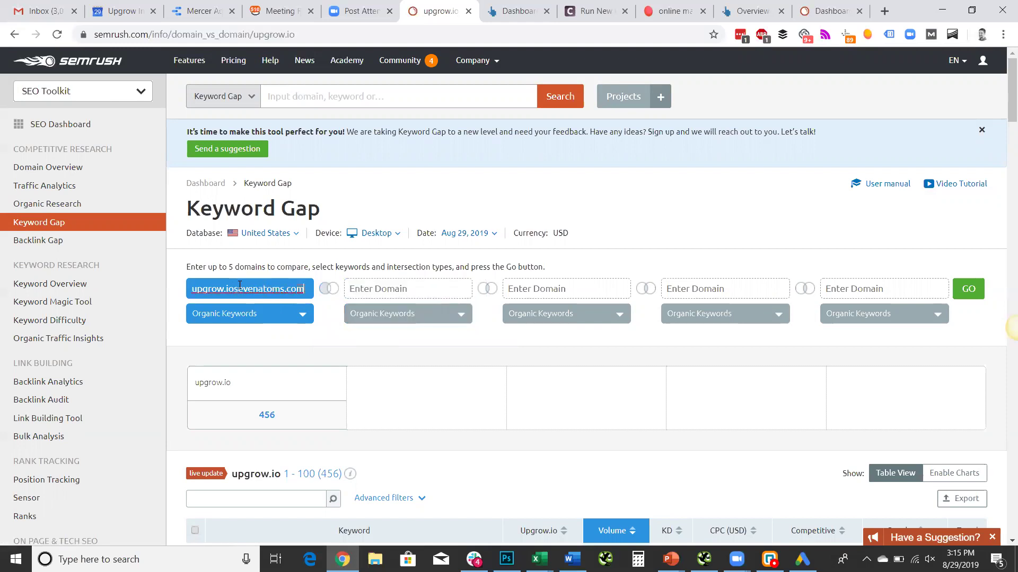
{"action": "left_click_drag", "start_coordinate": [234, 290], "coordinate": [132, 294]}
{"action": "key", "text": "ctrl+c"}
{"action": "key", "text": "BackSpace"}
{"action": "left_click", "coordinate": [406, 291]}
{"action": "key", "text": "ctrl+v"}
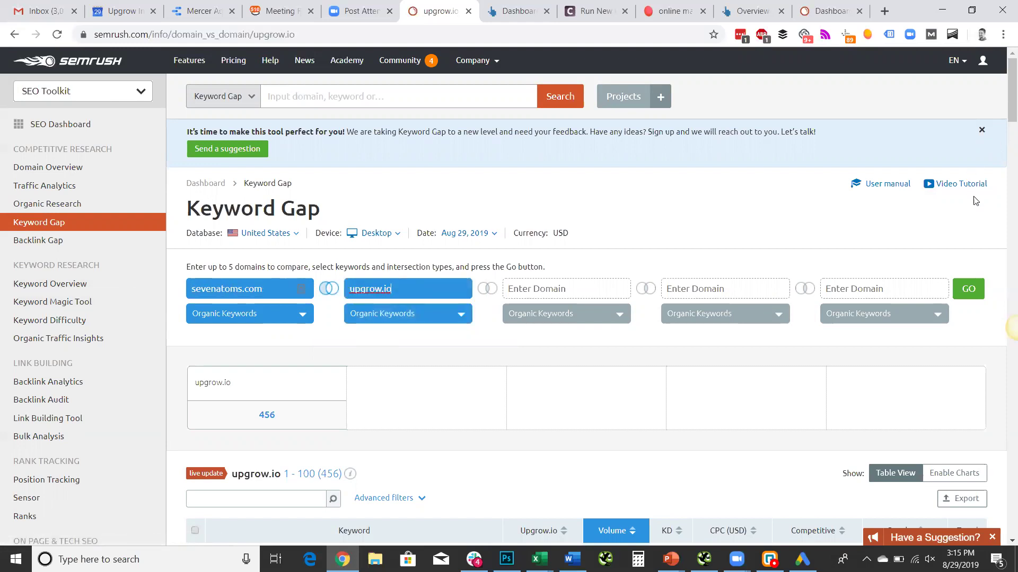
{"action": "left_click", "coordinate": [968, 292]}
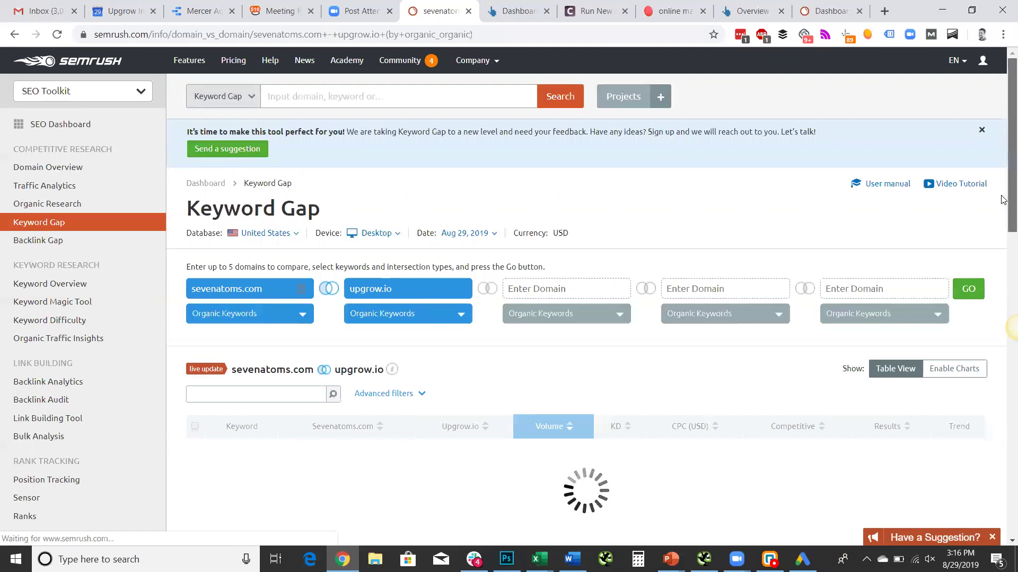
Set up an advanced filter on the keyword gap results that includes sevenatoms.com organic positions less than 20
{"action": "scroll", "coordinate": [1002, 182], "scroll_direction": "up", "scroll_amount": 5}
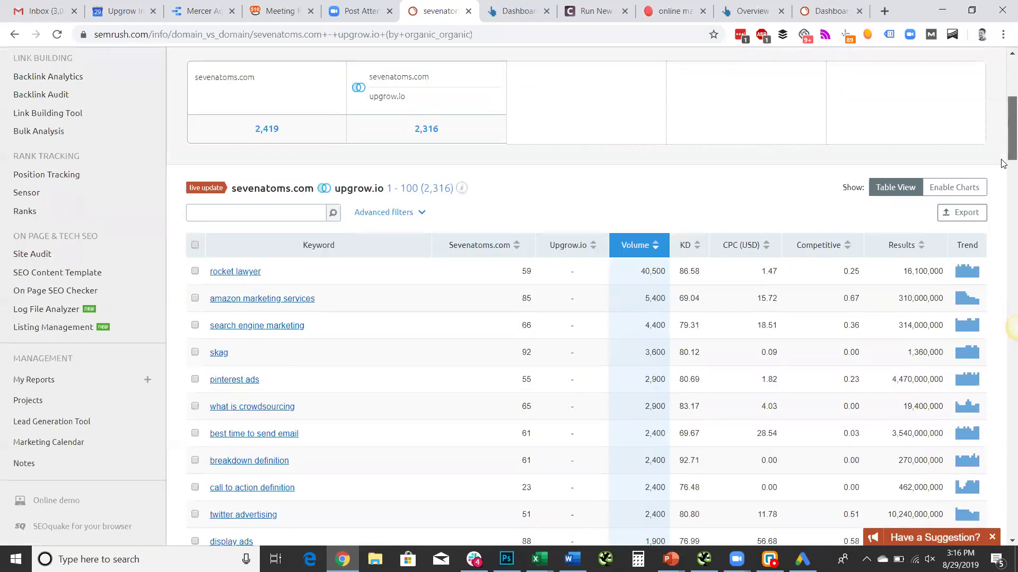
{"action": "scroll", "coordinate": [789, 234], "scroll_direction": "down", "scroll_amount": 1}
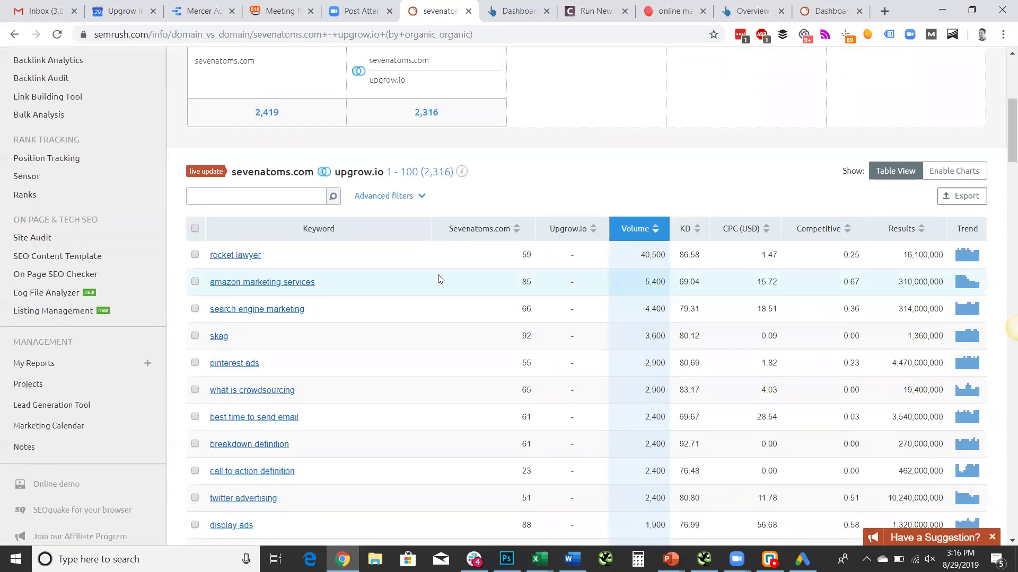
{"action": "left_click", "coordinate": [392, 195]}
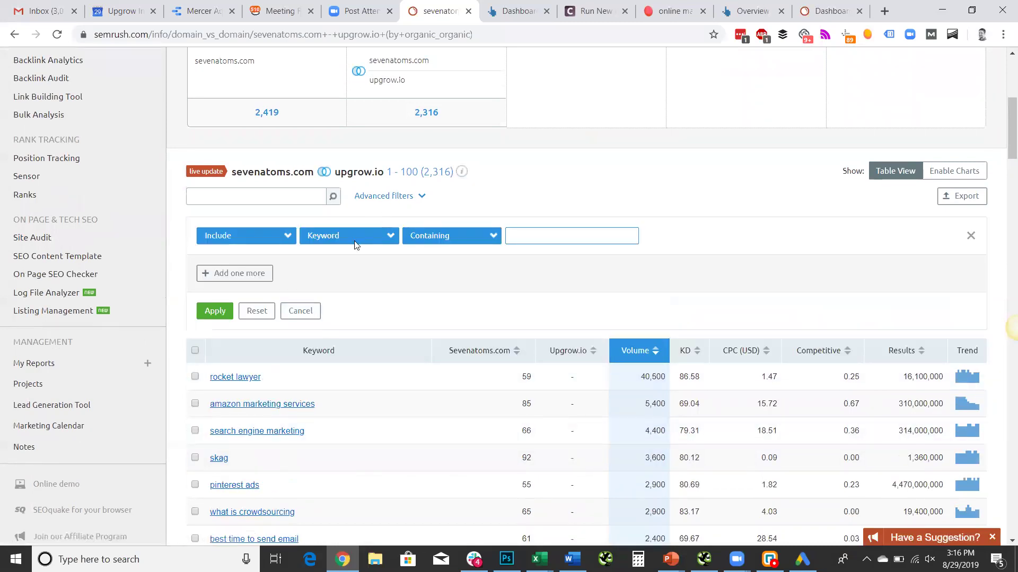
{"action": "left_click", "coordinate": [268, 236]}
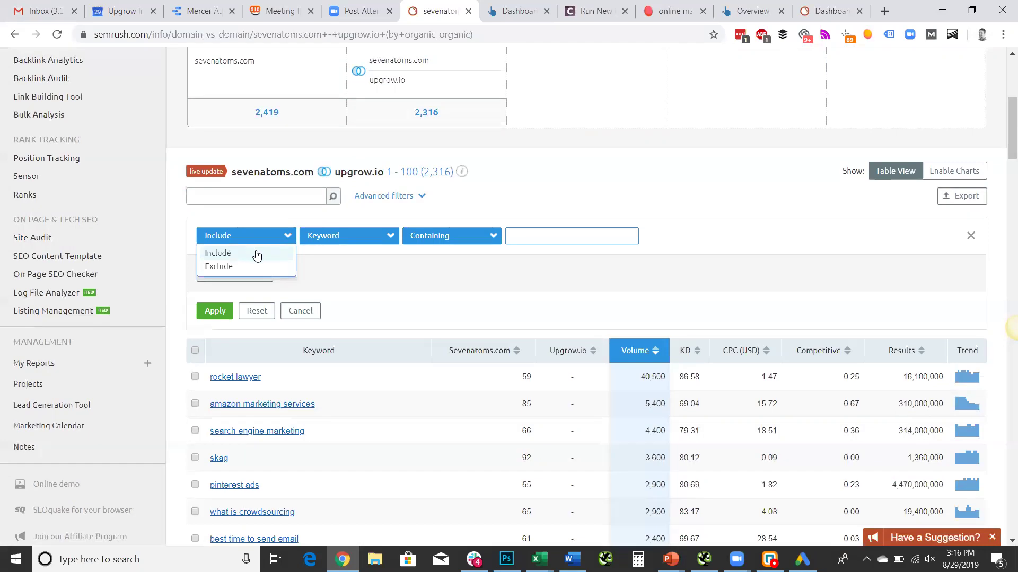
{"action": "left_click", "coordinate": [350, 240]}
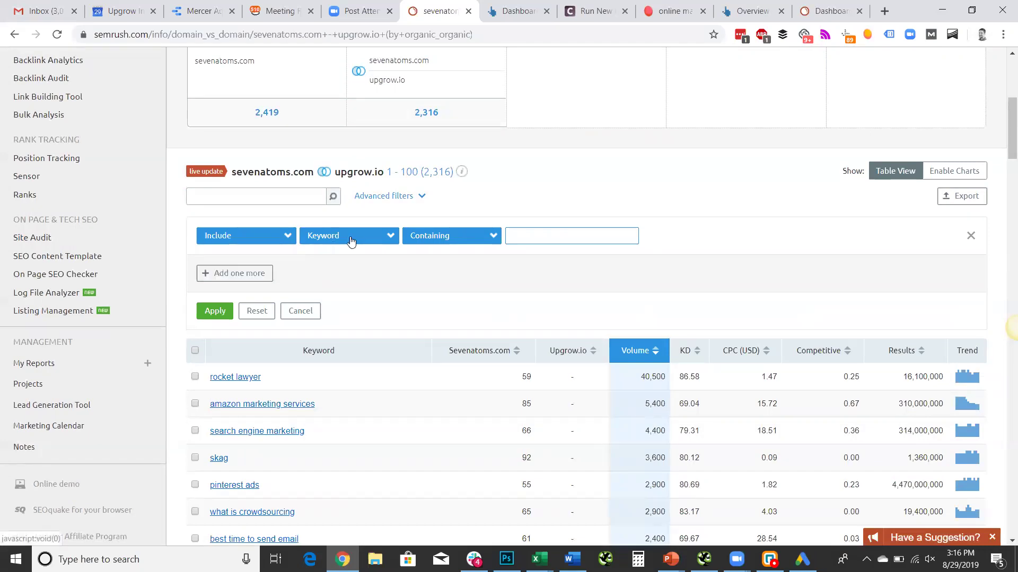
{"action": "left_click", "coordinate": [350, 240]}
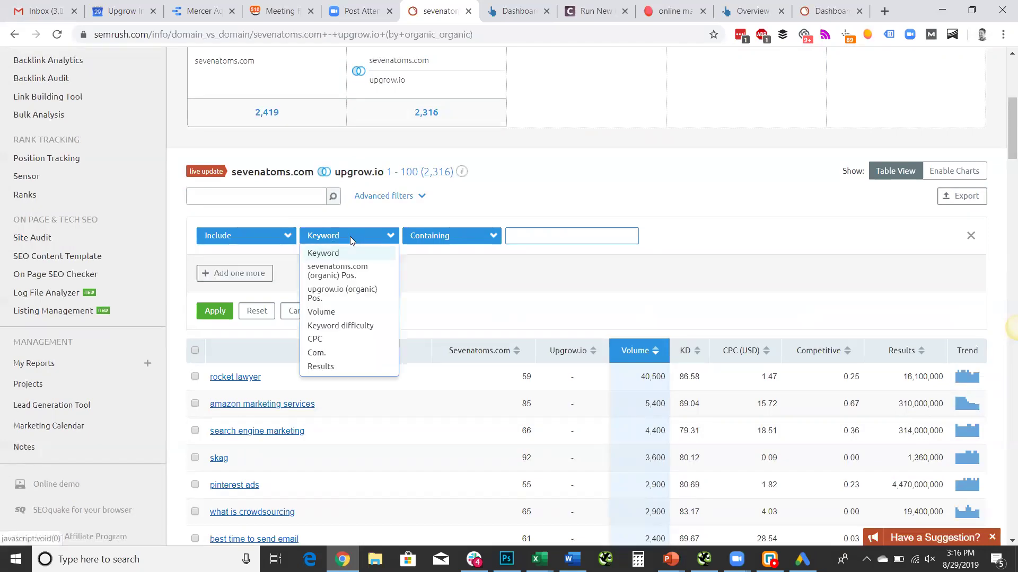
{"action": "left_click", "coordinate": [348, 273]}
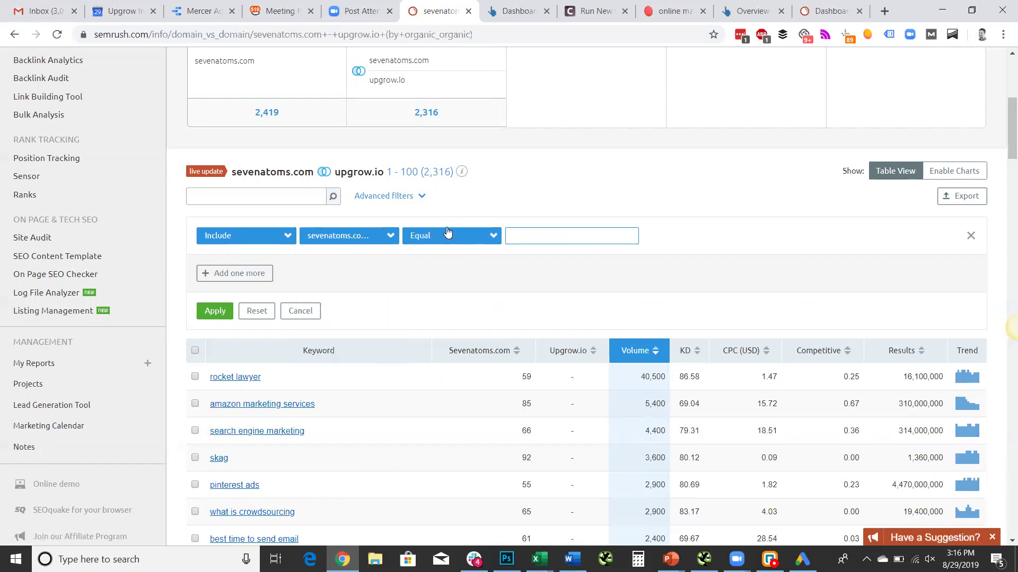
{"action": "left_click", "coordinate": [448, 233]}
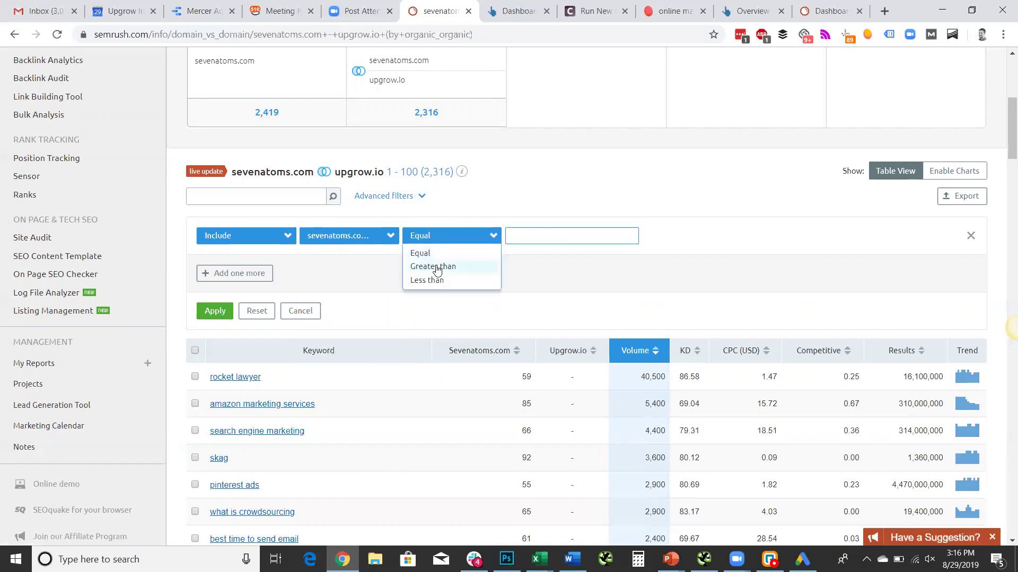
{"action": "left_click", "coordinate": [429, 280]}
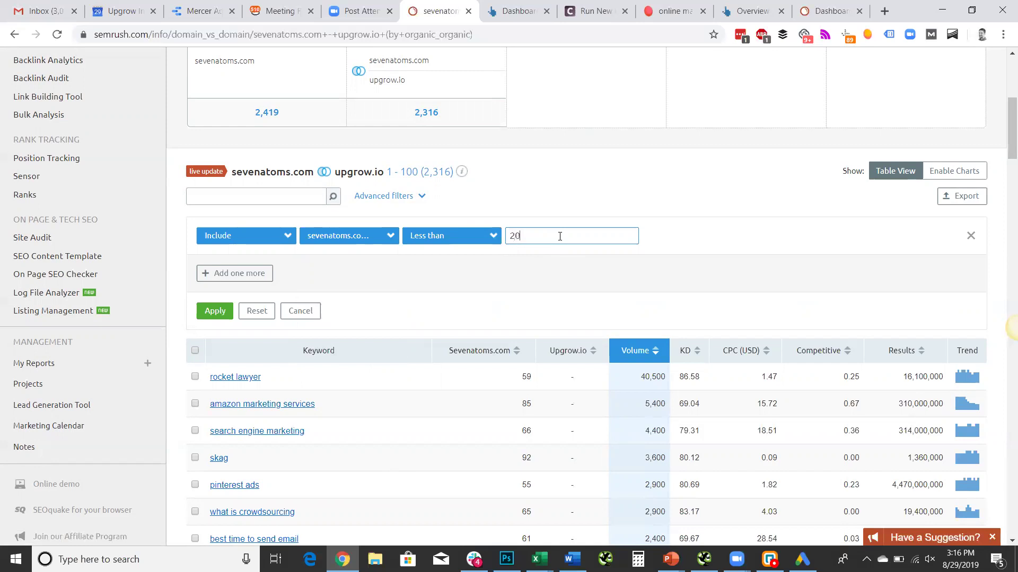
Add a second filter including volume greater than 50, apply both filters, and review the resulting keyword list
{"action": "left_click", "coordinate": [231, 277]}
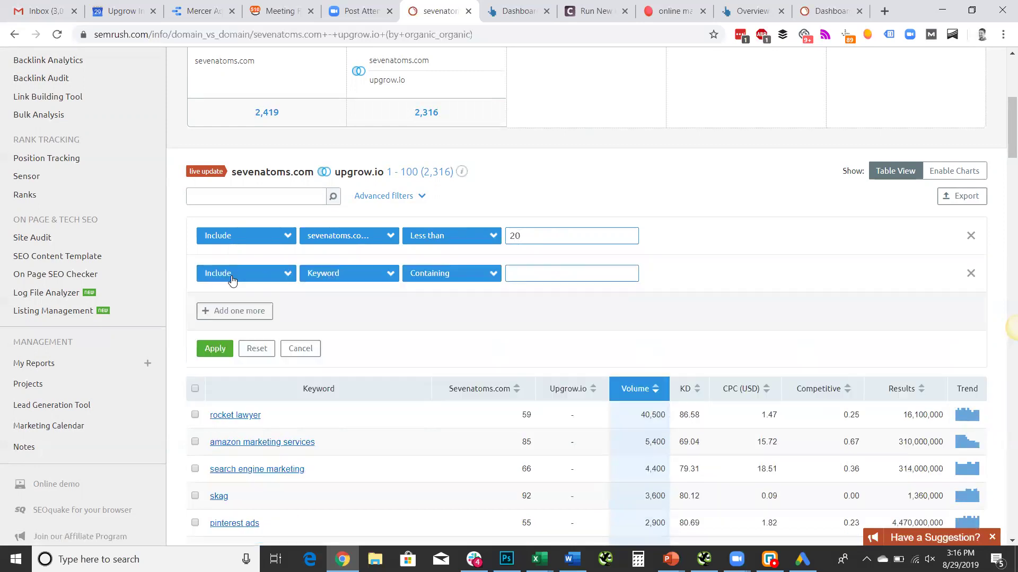
{"action": "left_click", "coordinate": [386, 273]}
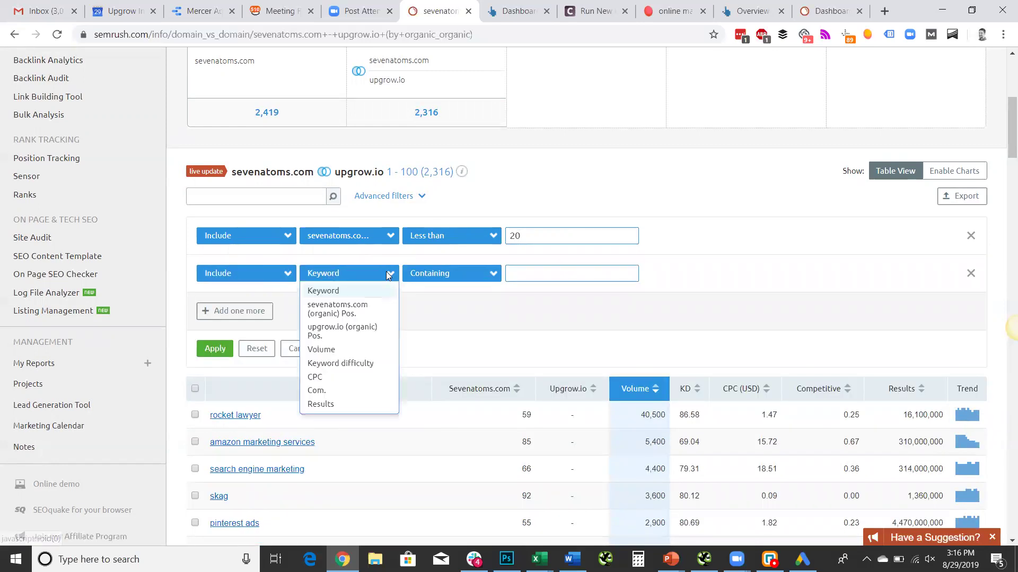
{"action": "left_click", "coordinate": [360, 350]}
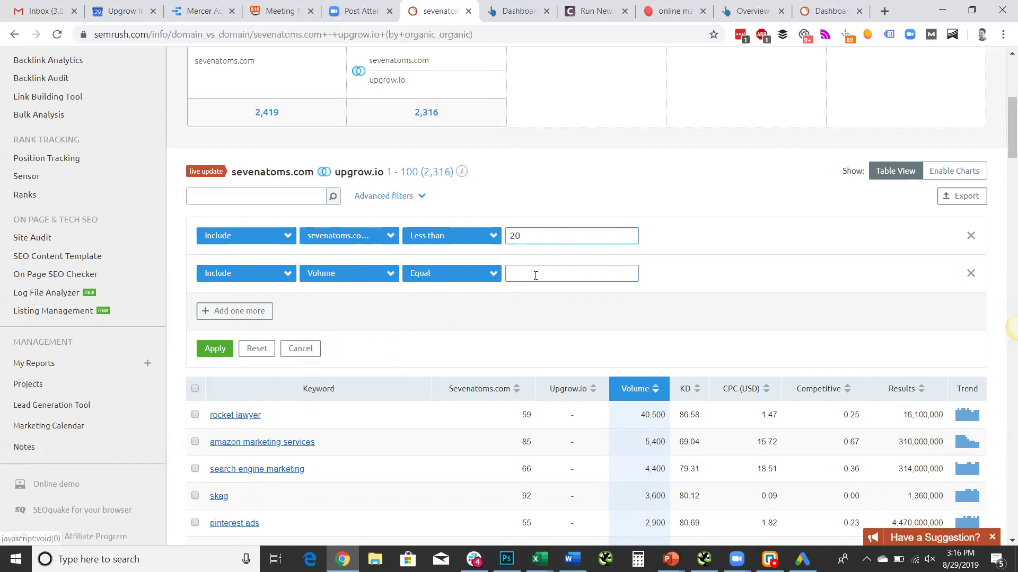
{"action": "left_click", "coordinate": [495, 283]}
{"action": "left_click", "coordinate": [454, 306]}
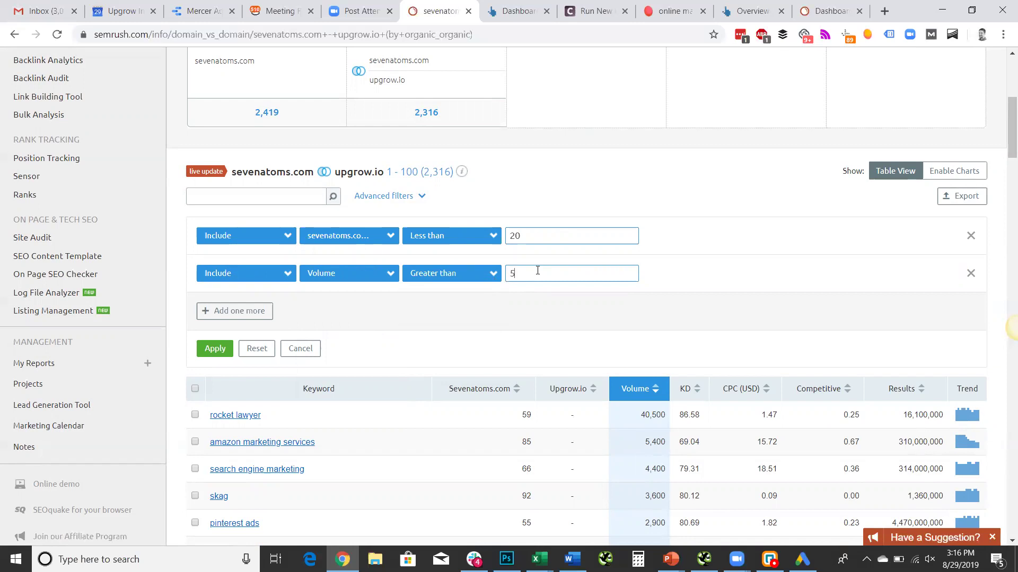
{"action": "left_click", "coordinate": [537, 271]}
{"action": "type", "text": "50"}
{"action": "left_click", "coordinate": [223, 348]}
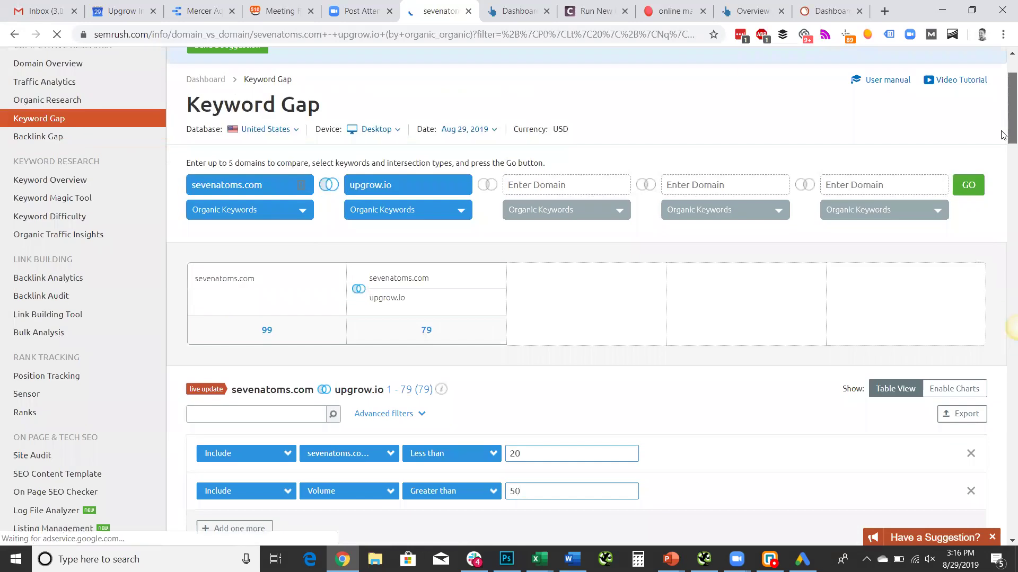
{"action": "scroll", "coordinate": [1003, 135], "scroll_direction": "down", "scroll_amount": 5}
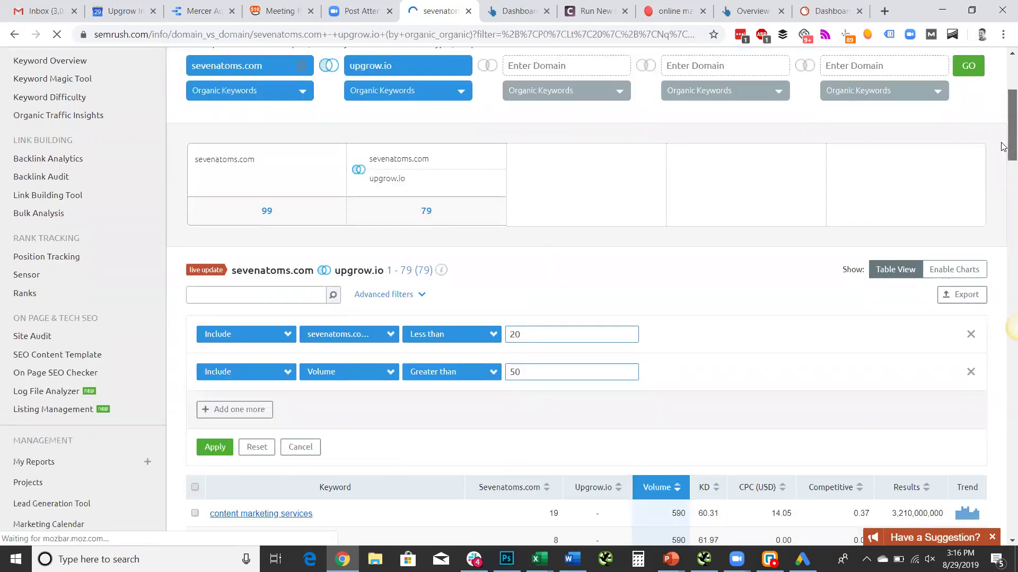
{"action": "scroll", "coordinate": [1003, 159], "scroll_direction": "down", "scroll_amount": 3}
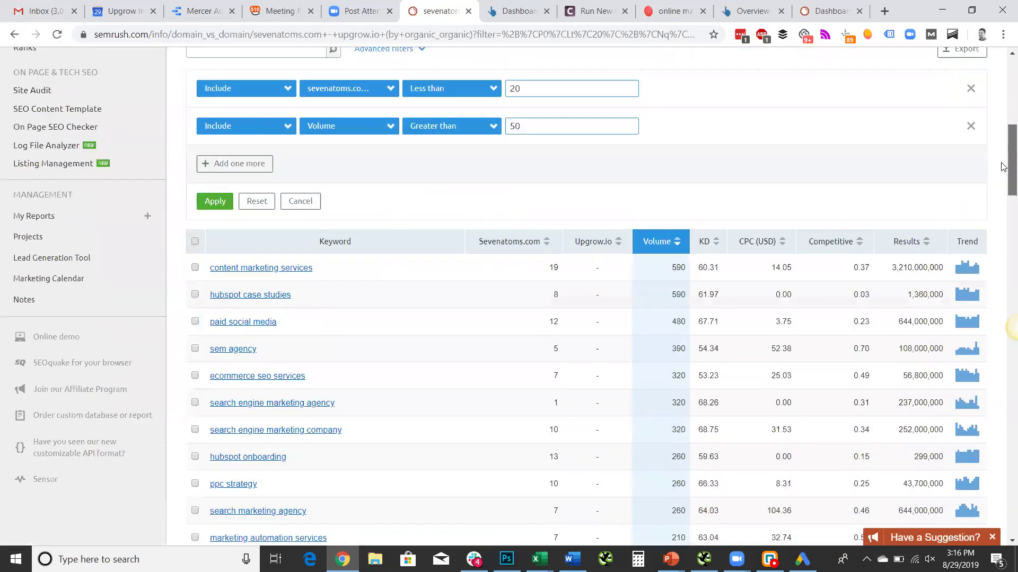
Review the filtered keyword gap results for sevenatoms.com against upgrow.io and open My Reports
{"action": "scroll", "coordinate": [1002, 100], "scroll_direction": "up", "scroll_amount": 8}
{"action": "scroll", "coordinate": [1003, 138], "scroll_direction": "down", "scroll_amount": 5}
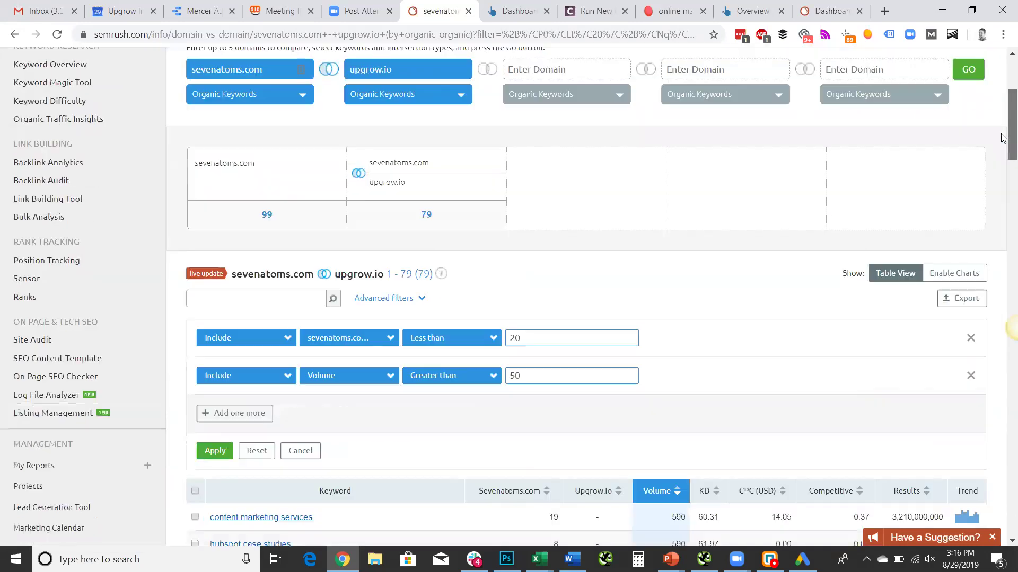
{"action": "scroll", "coordinate": [1003, 142], "scroll_direction": "down", "scroll_amount": 5}
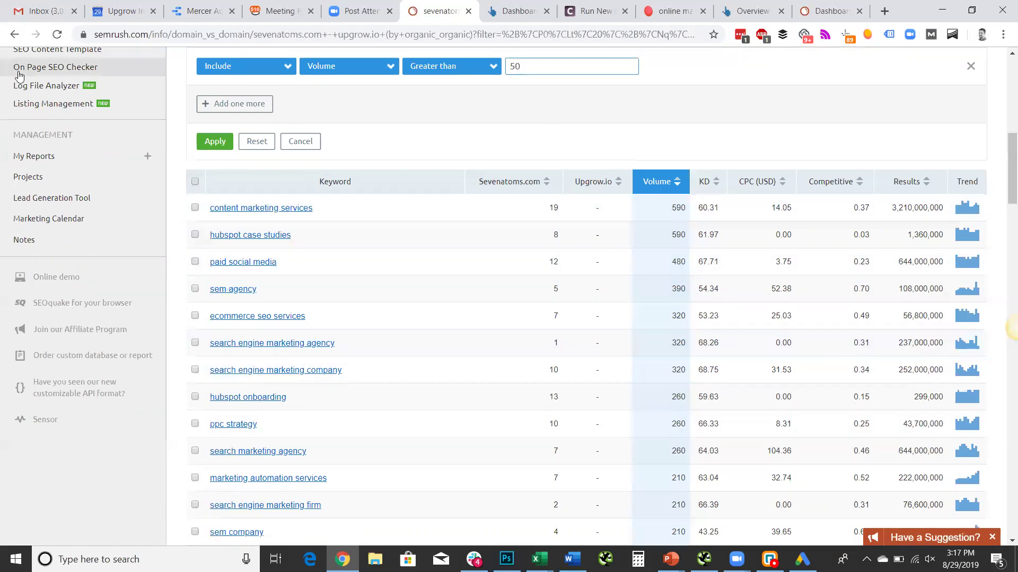
{"action": "left_click", "coordinate": [66, 156]}
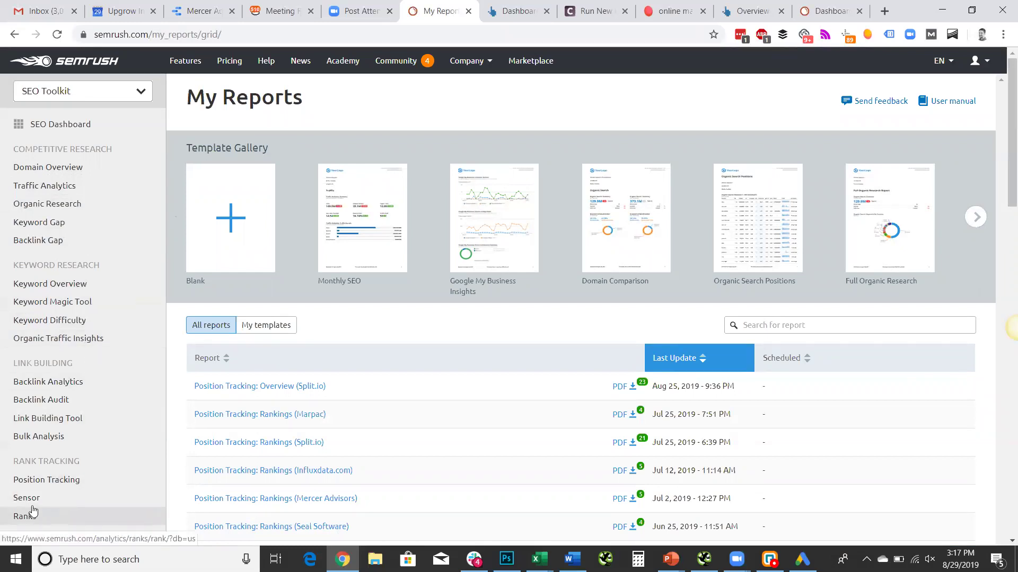
Go back to the main dashboard and review its Domain Analytics, Position Tracking, Site Audit and On Page SEO Checker summaries
{"action": "left_click", "coordinate": [14, 35]}
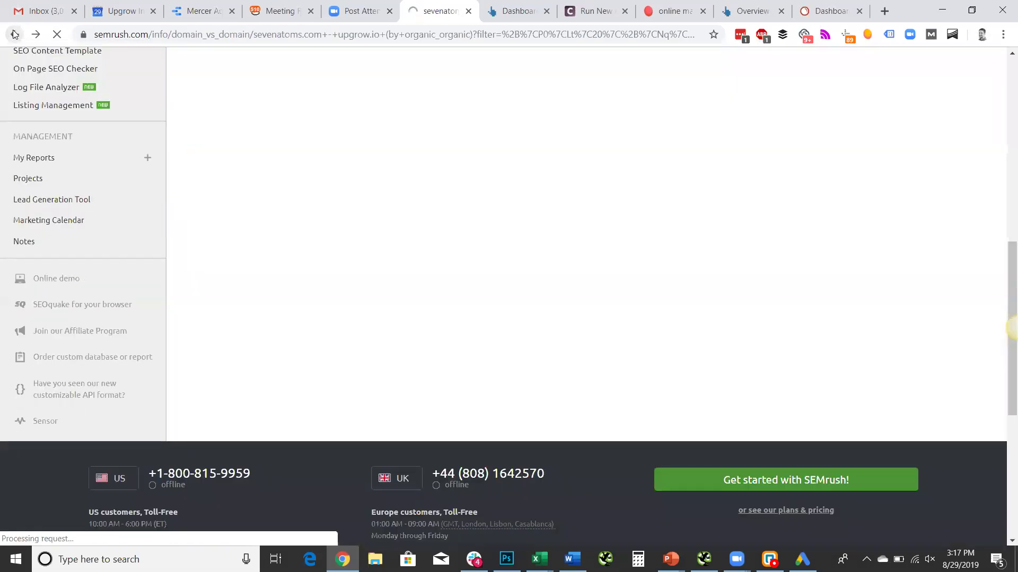
{"action": "scroll", "coordinate": [166, 207], "scroll_direction": "up", "scroll_amount": 4}
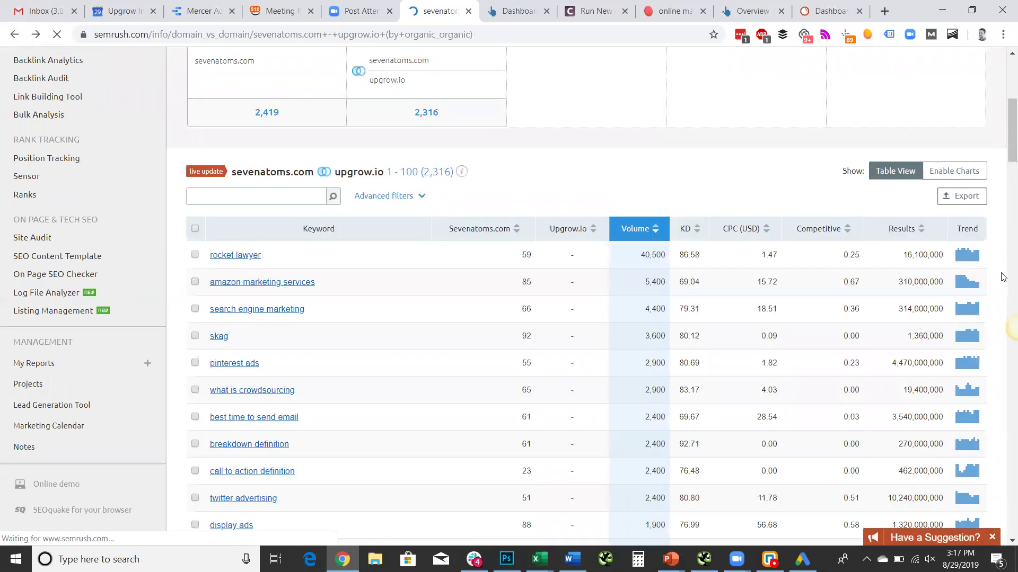
{"action": "left_click_drag", "start_coordinate": [1011, 133], "coordinate": [1003, 59]}
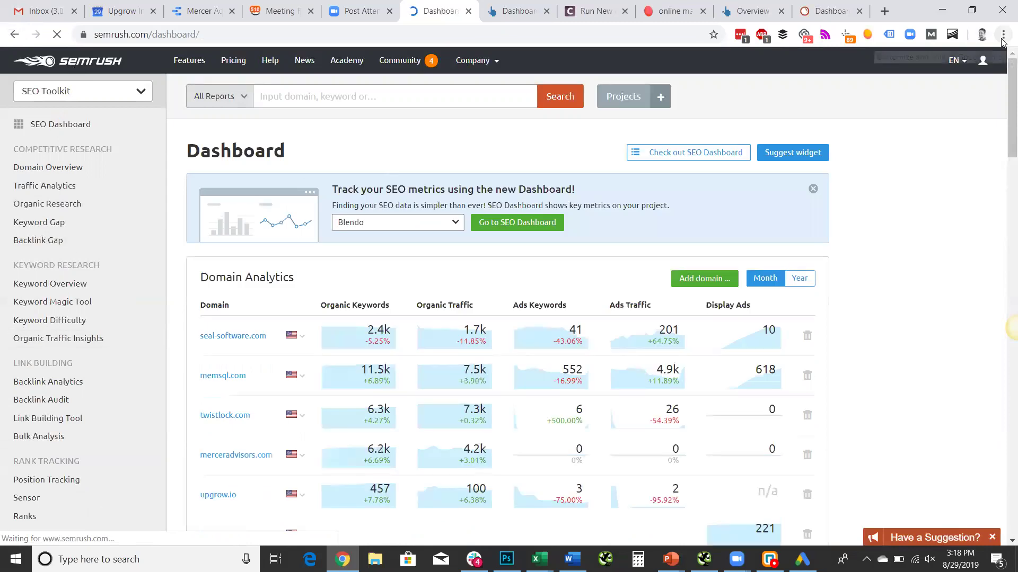
{"action": "scroll", "coordinate": [1003, 84], "scroll_direction": "down", "scroll_amount": 3}
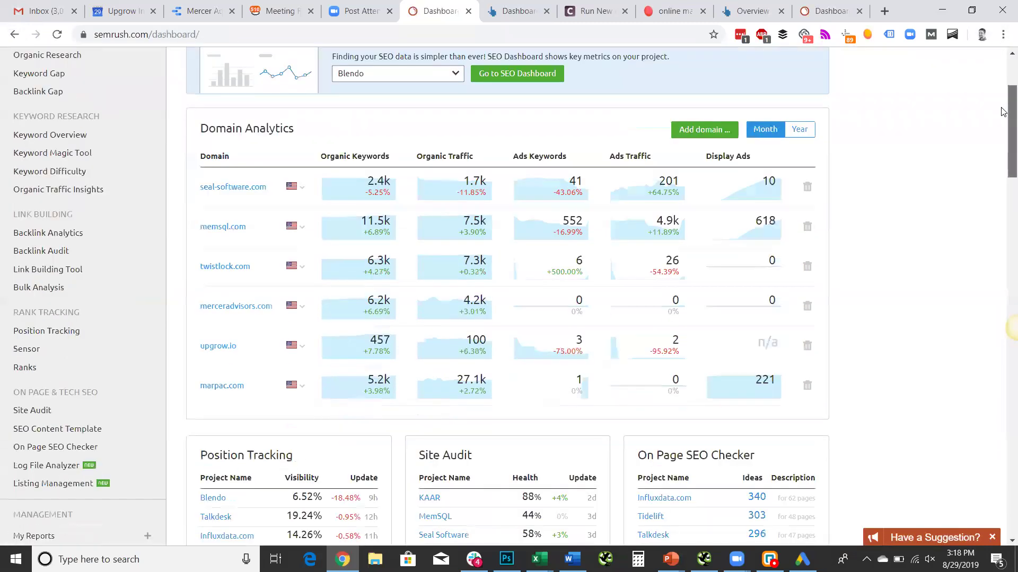
{"action": "scroll", "coordinate": [1003, 117], "scroll_direction": "down", "scroll_amount": 3}
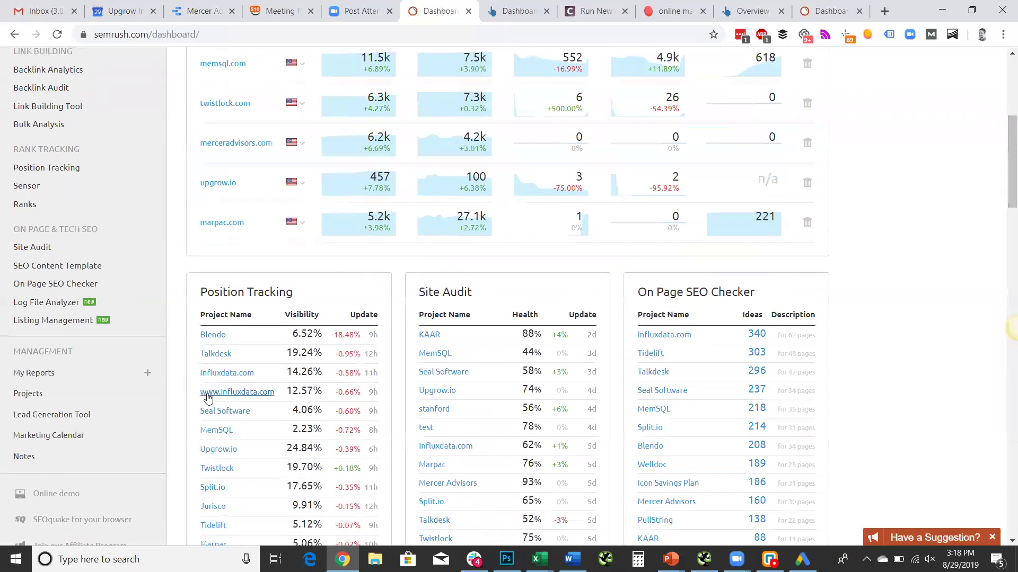
Find Upgrow.io in the projects list and open its project dashboard
{"action": "left_click", "coordinate": [35, 394]}
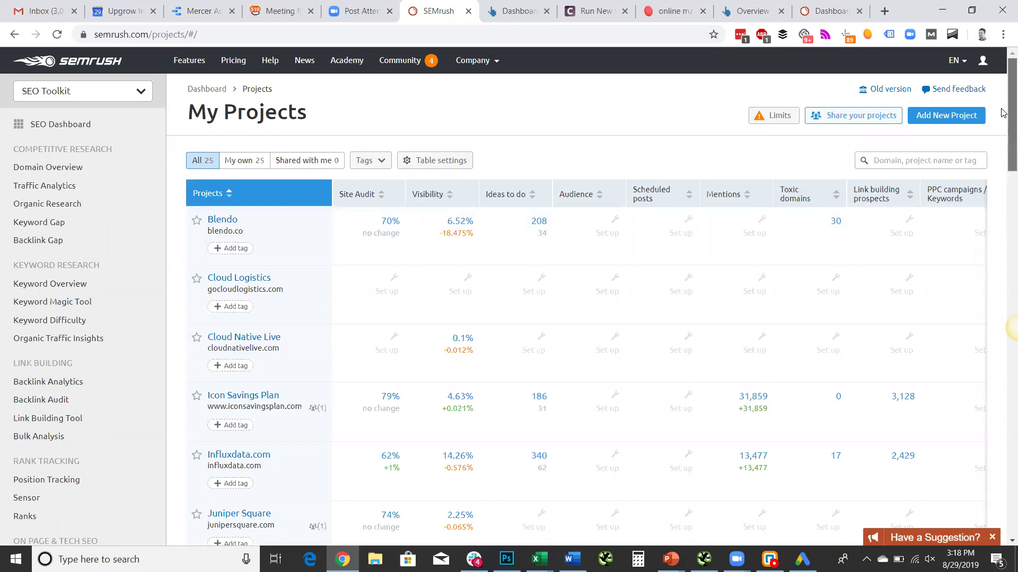
{"action": "scroll", "coordinate": [1012, 114], "scroll_direction": "down", "scroll_amount": 1}
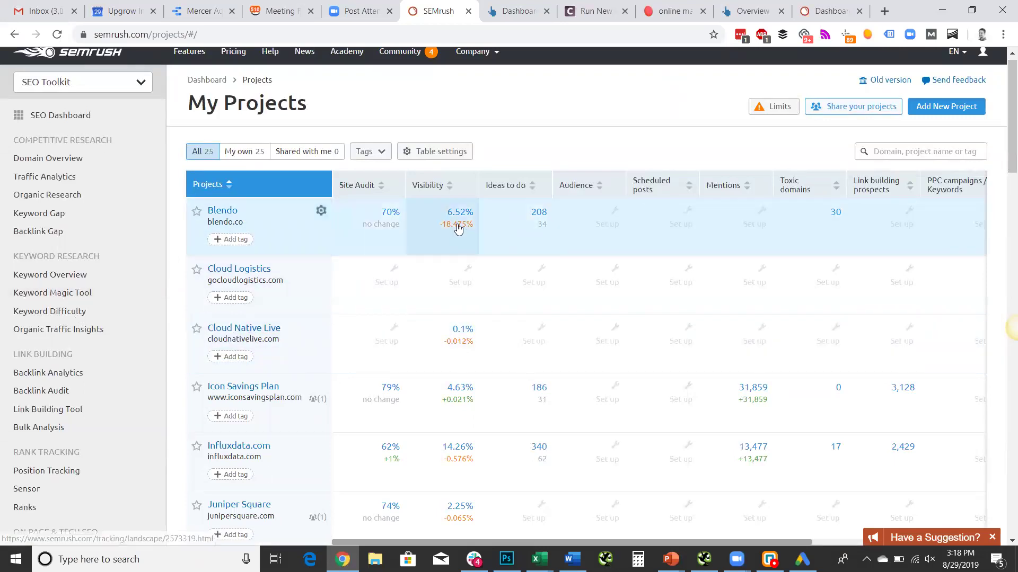
{"action": "left_click_drag", "start_coordinate": [1005, 136], "coordinate": [1003, 397]}
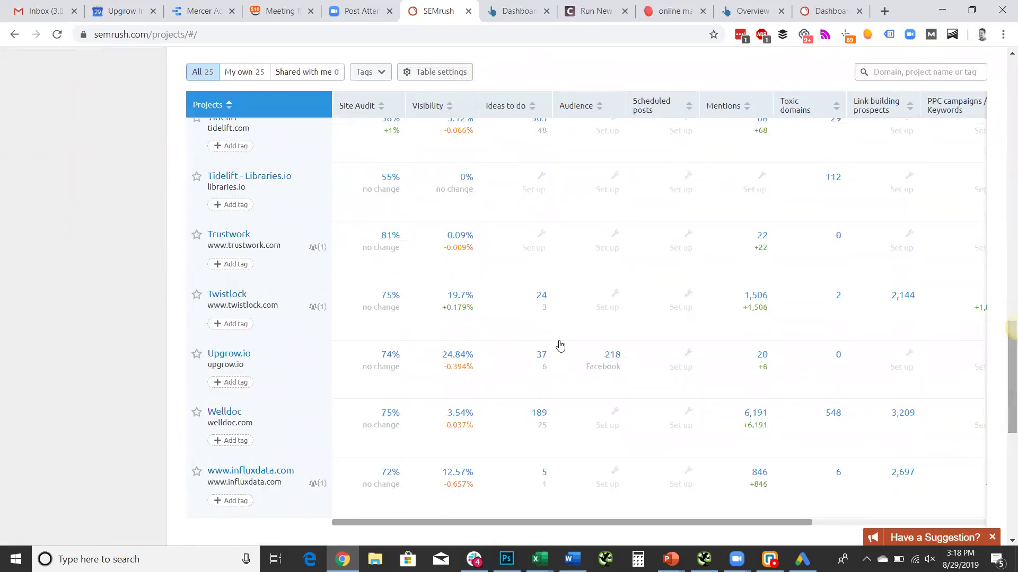
{"action": "left_click", "coordinate": [222, 358]}
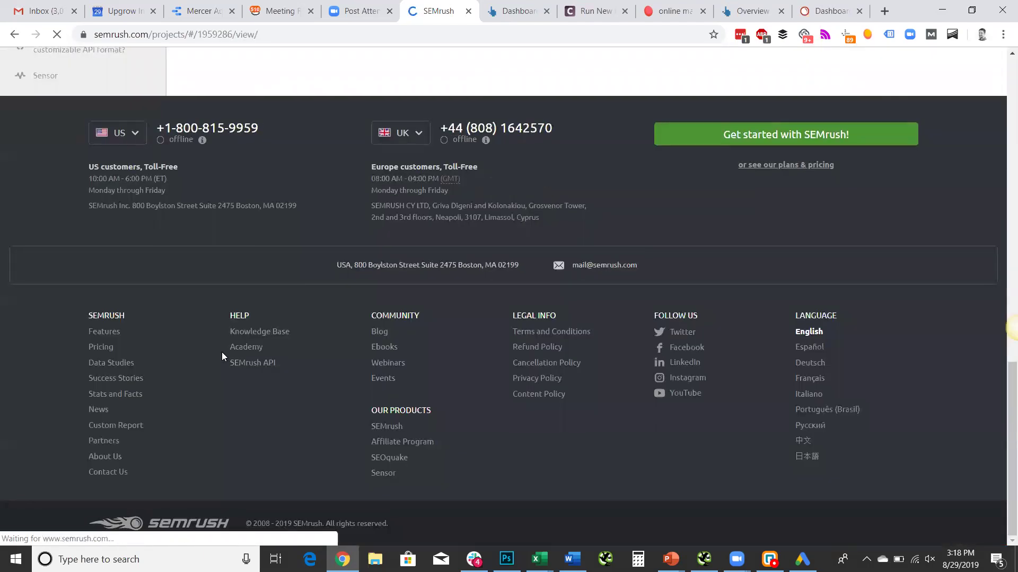
{"action": "right_click", "coordinate": [1001, 138]}
{"action": "left_click", "coordinate": [1002, 92]}
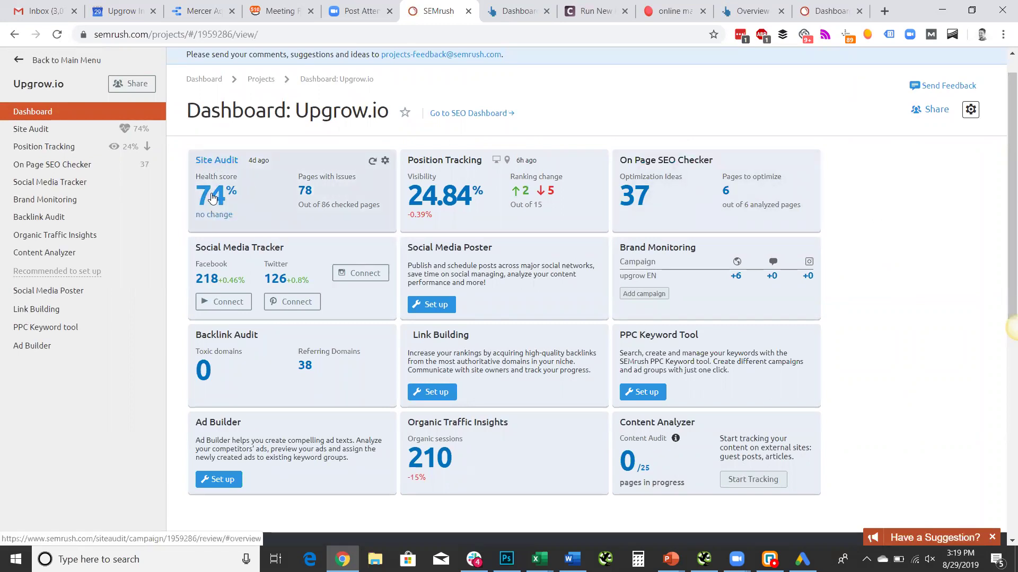
In the Upgrow.io site audit, open the errors and list the pages affected by duplicate title tags
{"action": "left_click", "coordinate": [306, 193]}
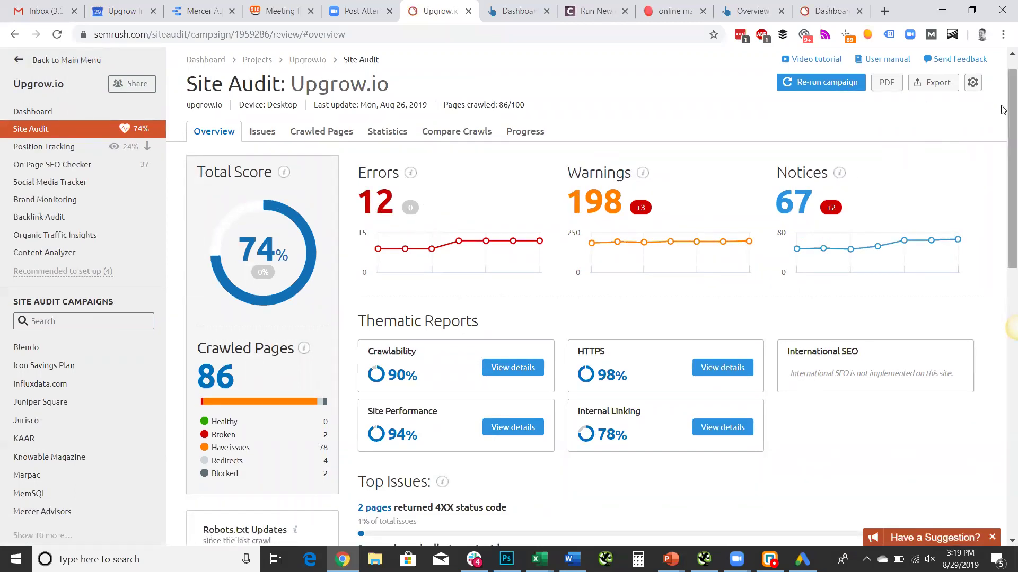
{"action": "scroll", "coordinate": [1003, 109], "scroll_direction": "down", "scroll_amount": 1}
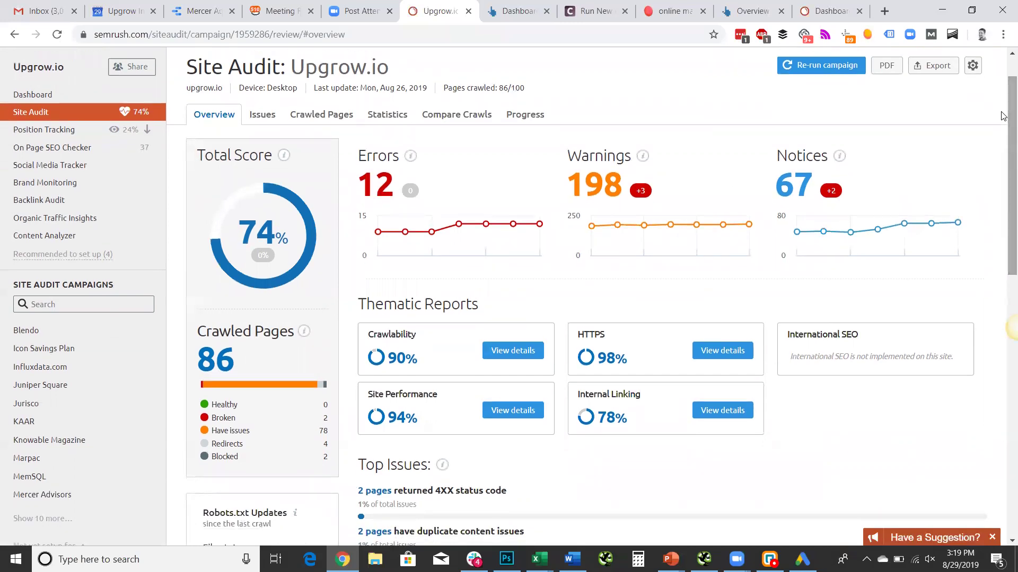
{"action": "left_click", "coordinate": [390, 187]}
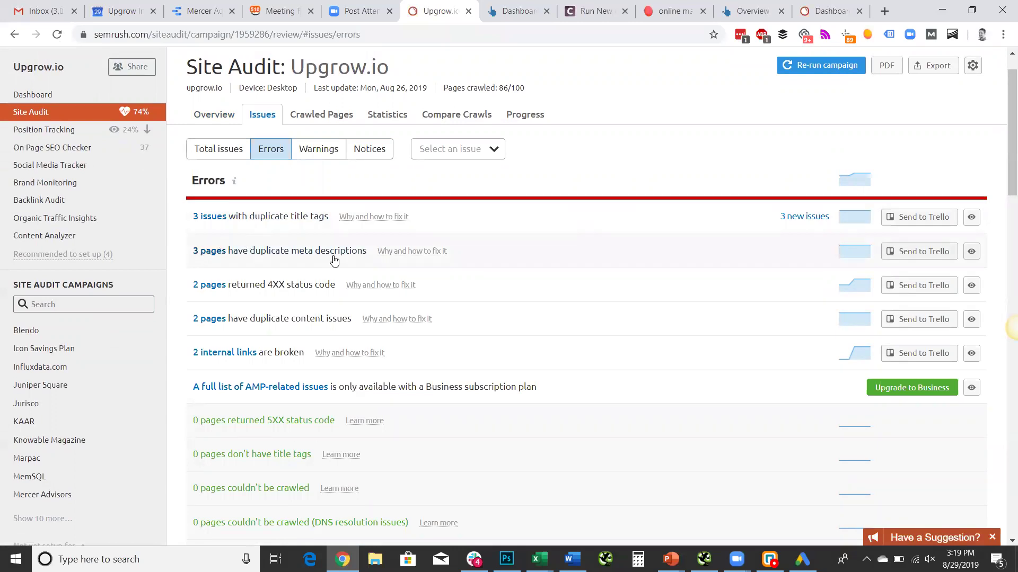
{"action": "left_click", "coordinate": [314, 219]}
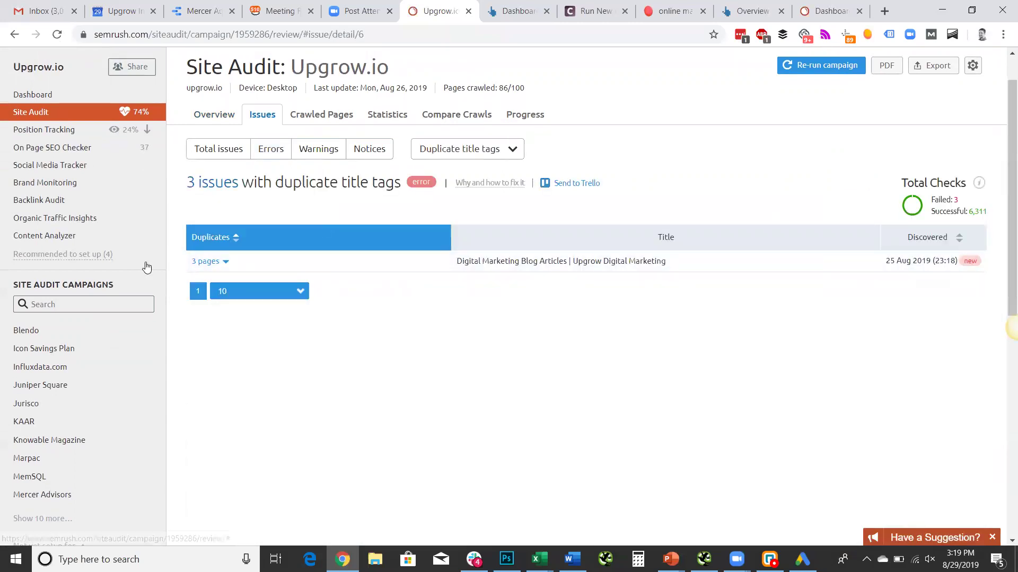
{"action": "left_click", "coordinate": [213, 263]}
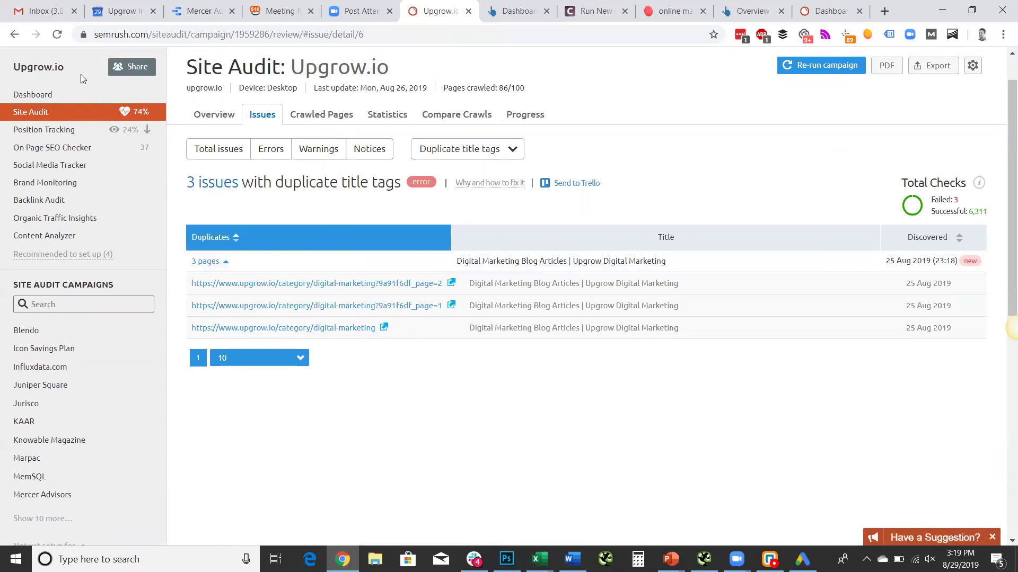
Open Position Tracking for Upgrow.io and review the Landscape report's visibility, estimated traffic, average position and rankings distribution
{"action": "left_click", "coordinate": [45, 132]}
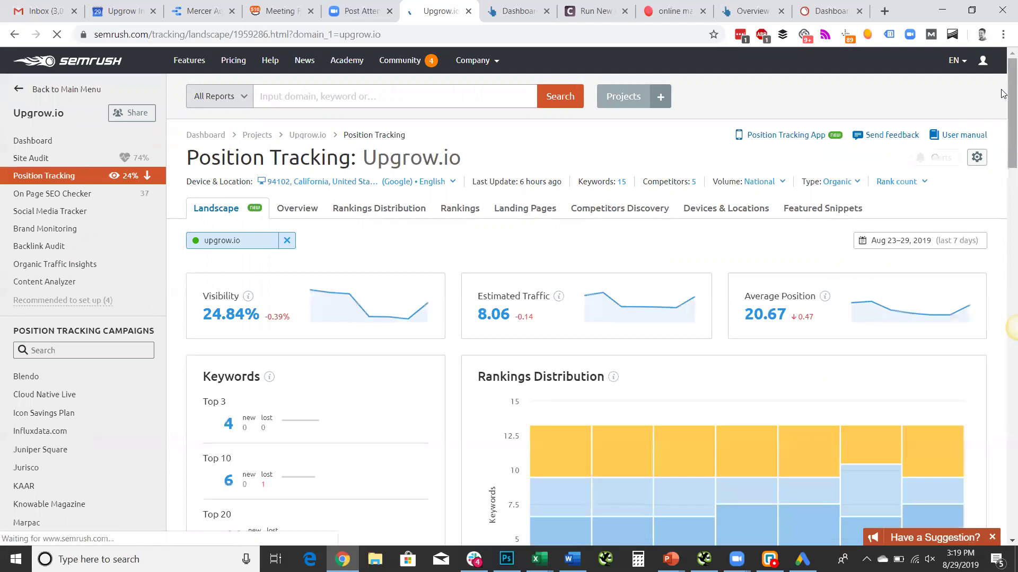
{"action": "mouse_move", "coordinate": [1004, 94]}
{"action": "left_mouse_down"}
{"action": "mouse_move", "coordinate": [1003, 194]}
{"action": "mouse_move", "coordinate": [1003, 104]}
{"action": "left_mouse_up"}
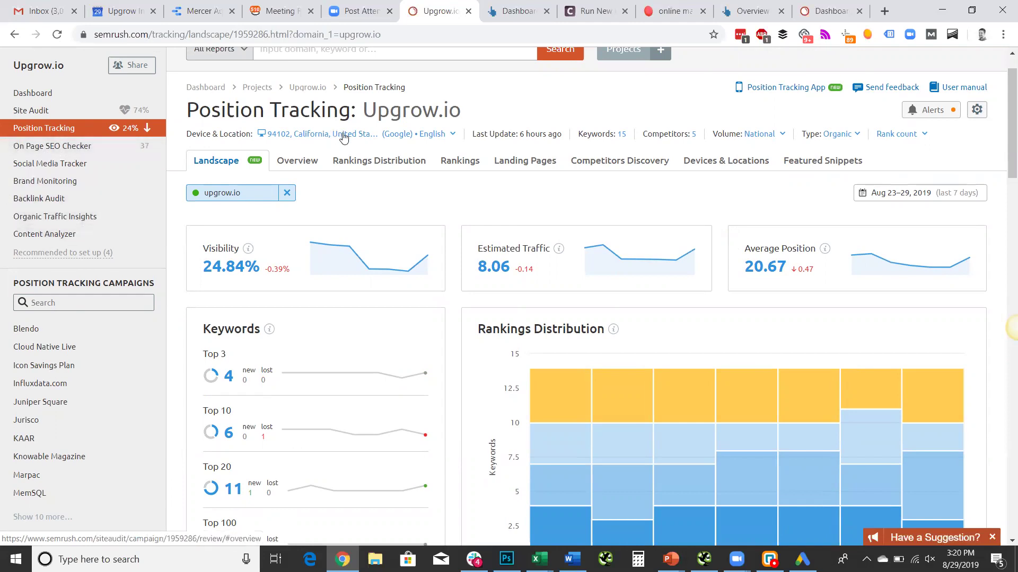
{"action": "mouse_move", "coordinate": [519, 520]}
{"action": "mouse_move", "coordinate": [670, 559]}
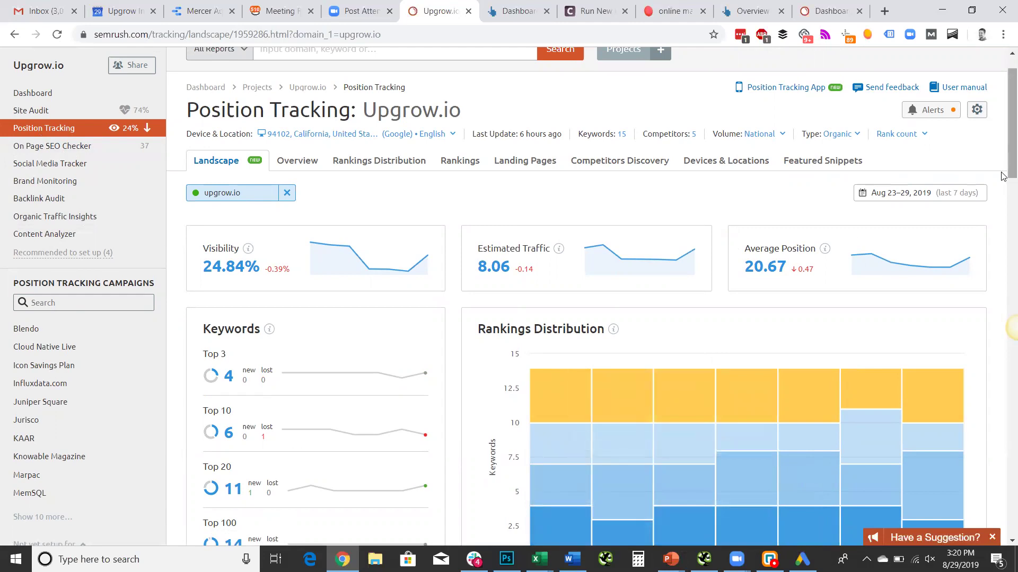
{"action": "scroll", "coordinate": [1002, 173], "scroll_direction": "up", "scroll_amount": 1}
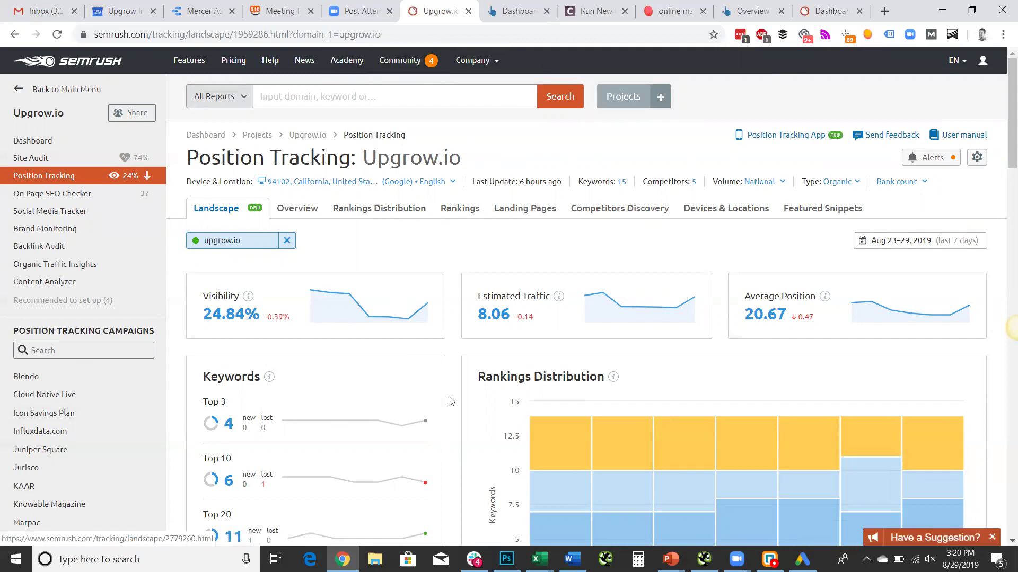
Switch to the Upgrow SEO Tools presentation in PowerPoint, resume the slide show and advance to the ALLI AI slide
{"action": "mouse_move", "coordinate": [699, 525]}
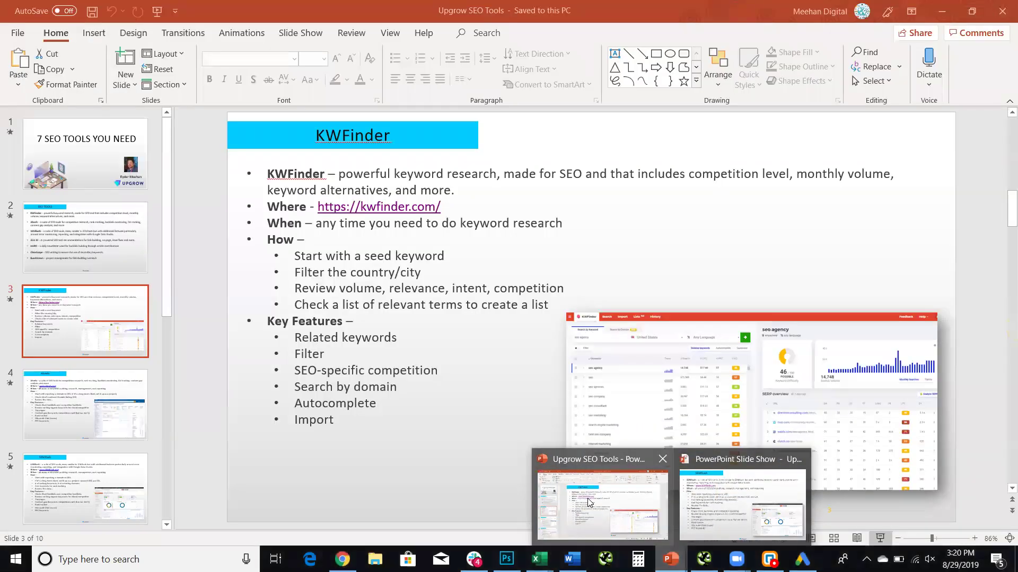
{"action": "left_click", "coordinate": [588, 503]}
{"action": "left_click", "coordinate": [411, 413]}
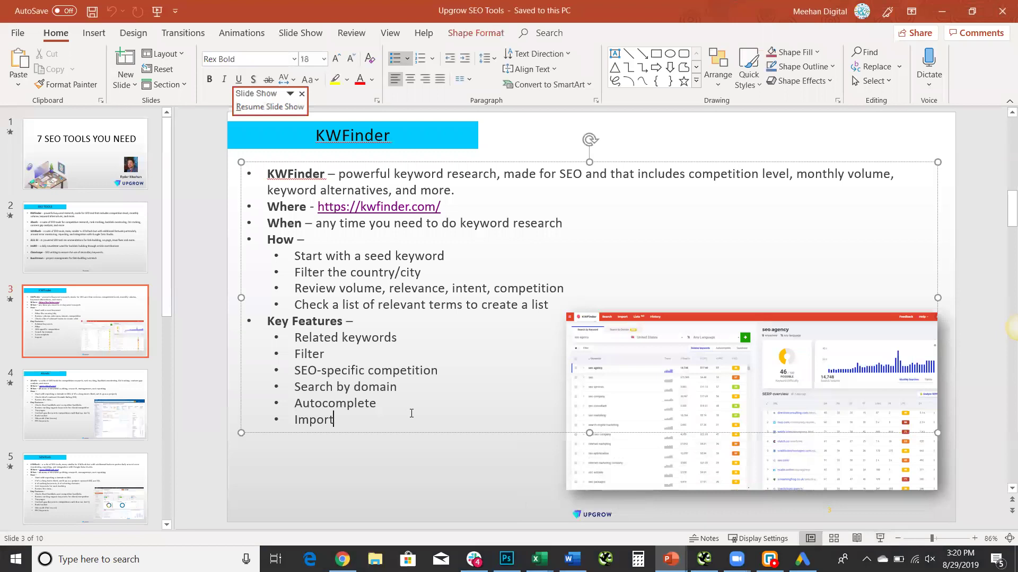
{"action": "left_click", "coordinate": [880, 538]}
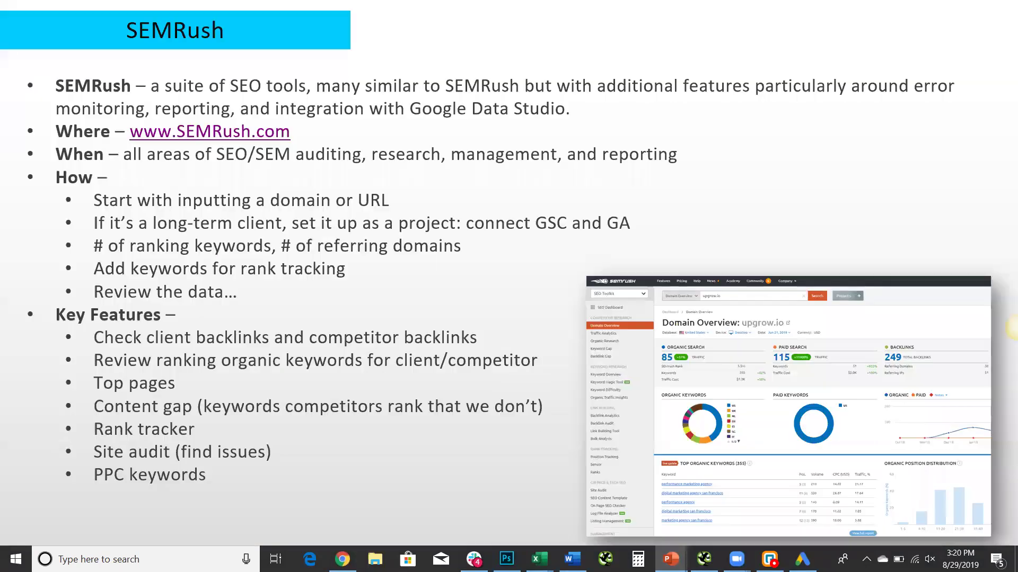
{"action": "key", "text": "Right"}
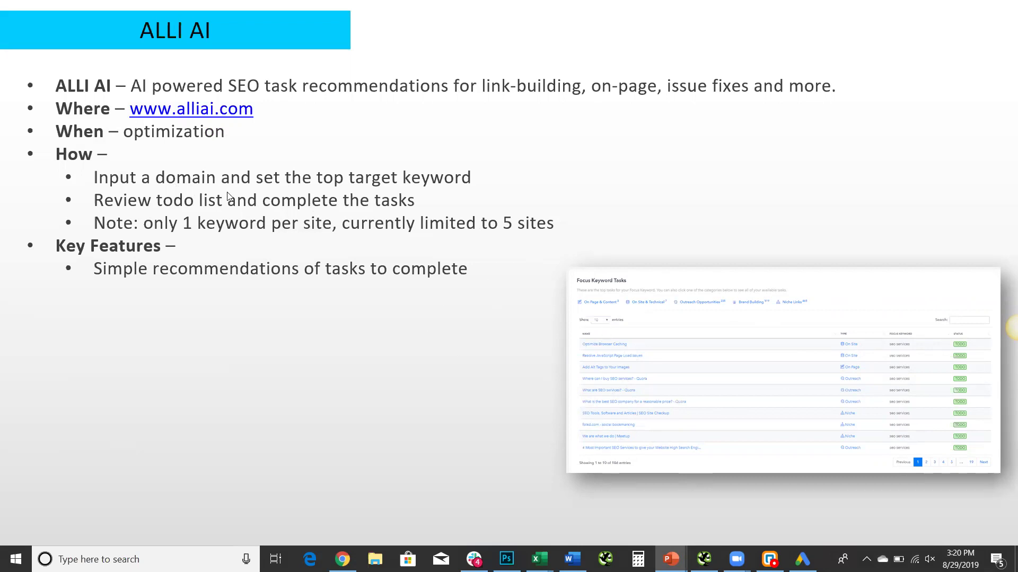
Open the alliai.com link from the slide, go to the Upgrow account dashboard and open the upgrow.io site
{"action": "left_click", "coordinate": [232, 111]}
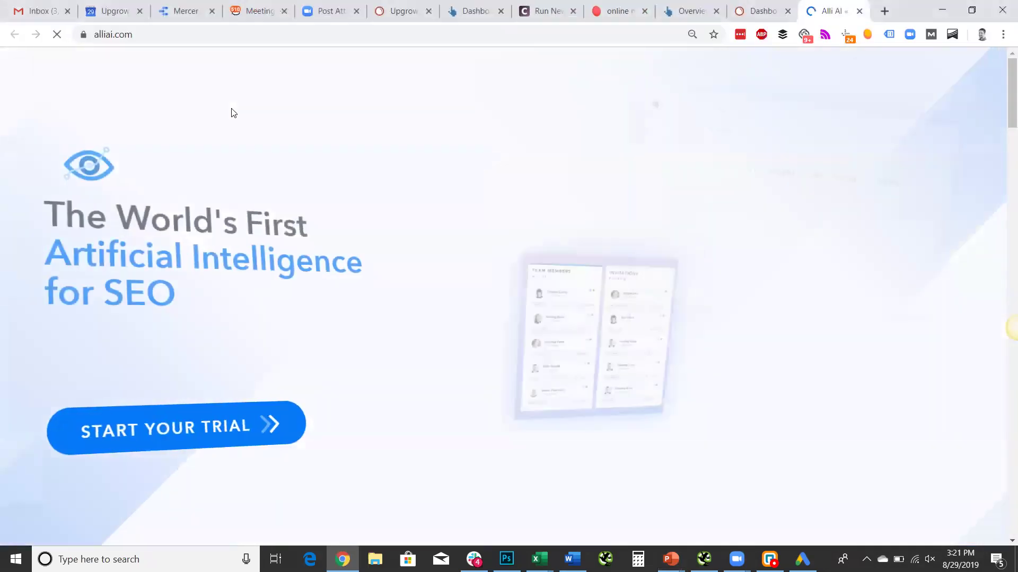
{"action": "left_click", "coordinate": [907, 78]}
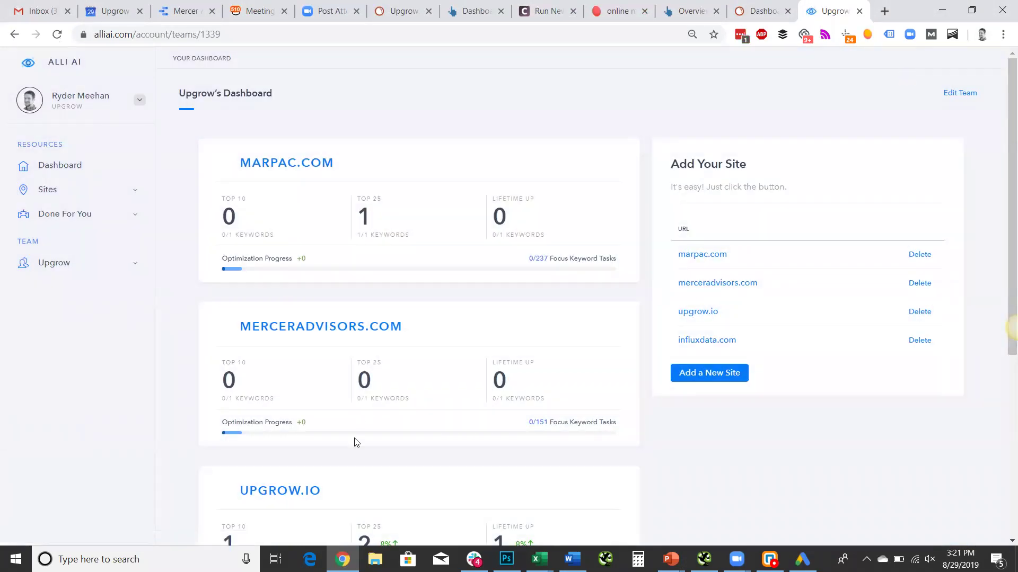
{"action": "left_click", "coordinate": [299, 493]}
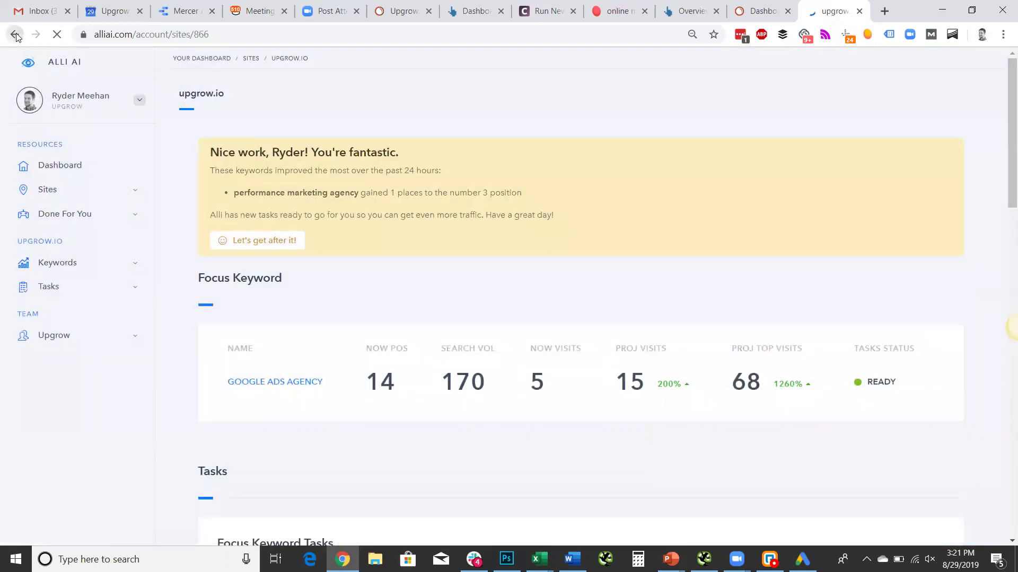
Return to the Alli AI dashboard, view the New Site Setup form and leave it without creating a site
{"action": "left_click", "coordinate": [16, 35]}
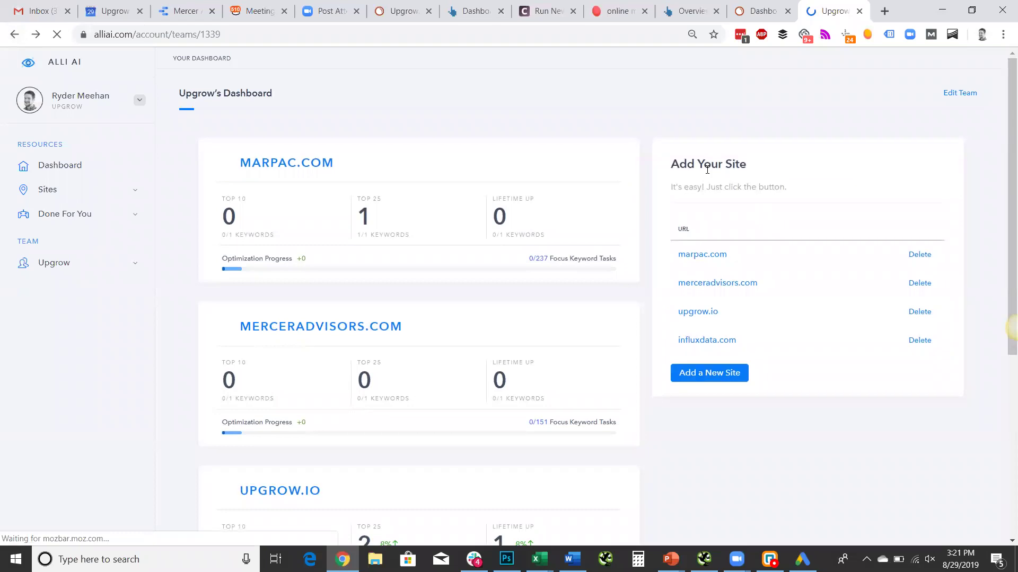
{"action": "left_click", "coordinate": [725, 374]}
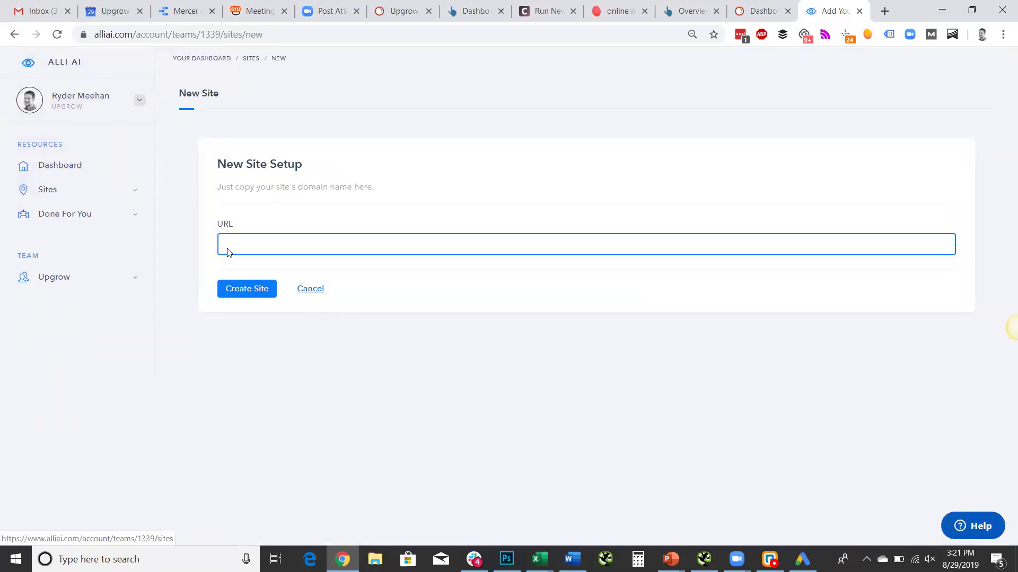
{"action": "left_click", "coordinate": [55, 167]}
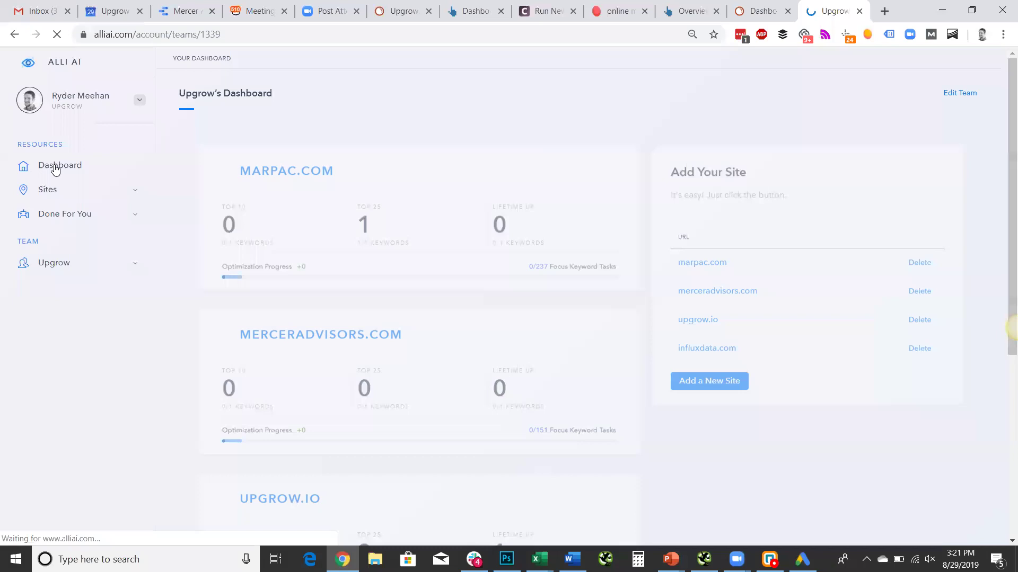
Open the upgrow.io site in Alli AI, review its Focus Keyword Tasks and open the Outreach Opportunities
{"action": "left_click", "coordinate": [304, 488]}
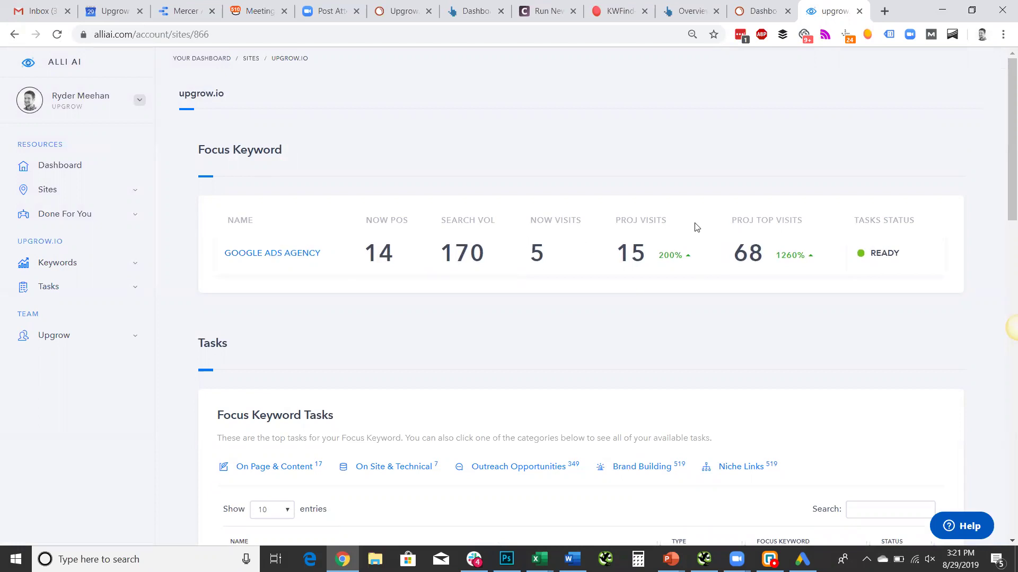
{"action": "left_click_drag", "start_coordinate": [1003, 147], "coordinate": [1002, 269]}
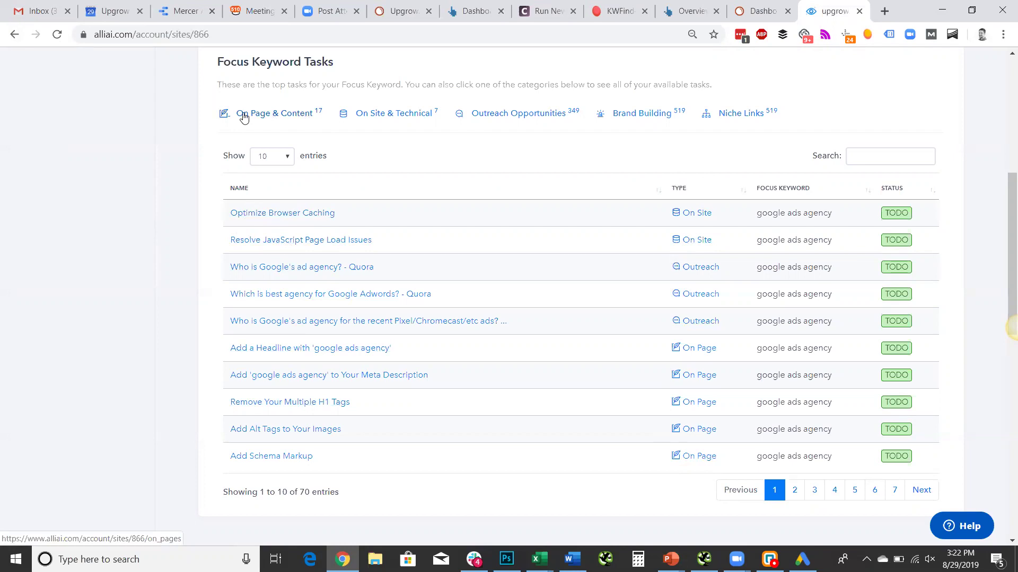
{"action": "left_click", "coordinate": [525, 114]}
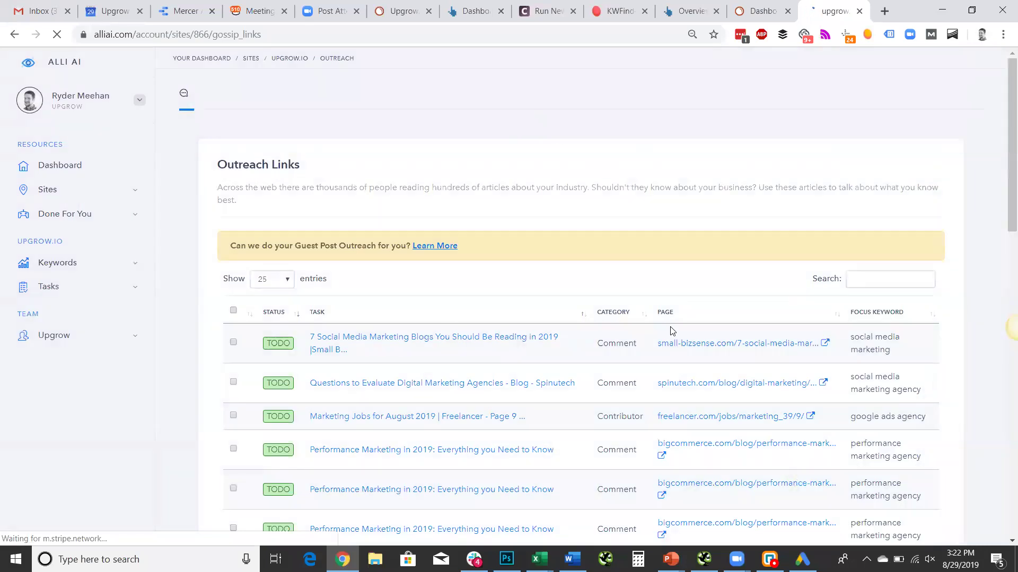
Open the instructions for the "7 Social Media Marketing Blogs" outreach task, and return to the Upgrow SEO Tools slide show in PowerPoint at the HARO slide
{"action": "left_click", "coordinate": [397, 346]}
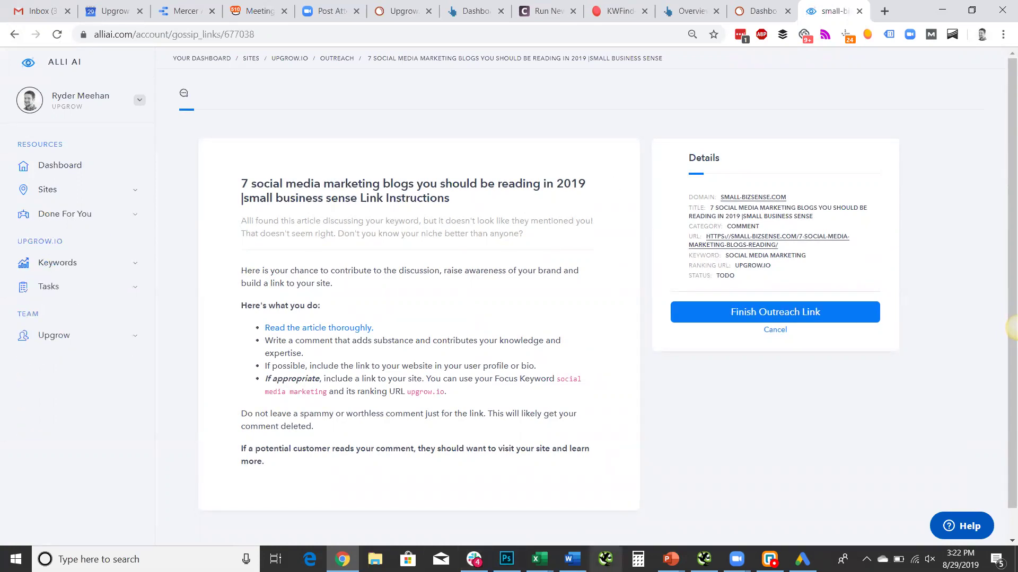
{"action": "right_click", "coordinate": [670, 559]}
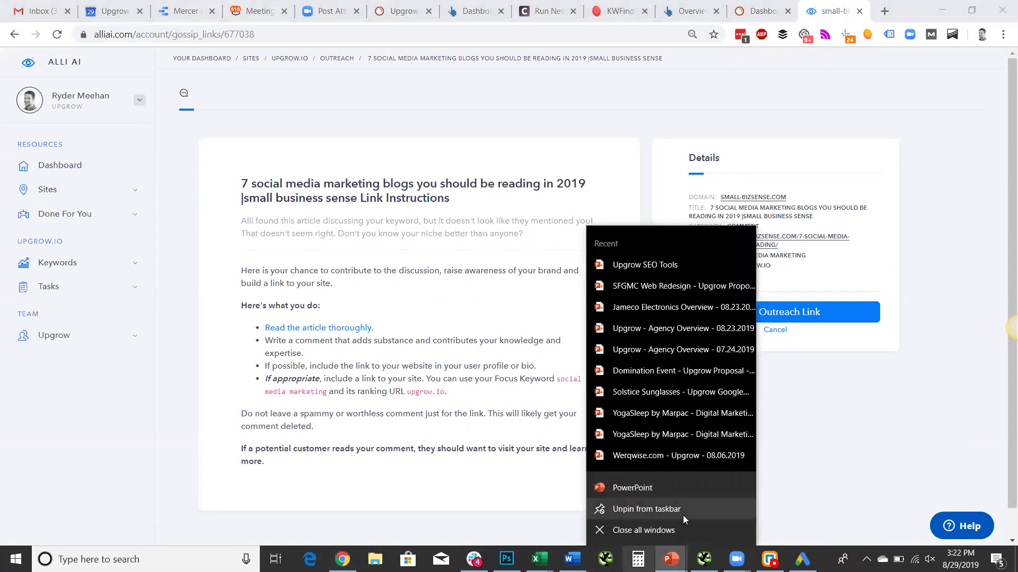
{"action": "left_click", "coordinate": [684, 266]}
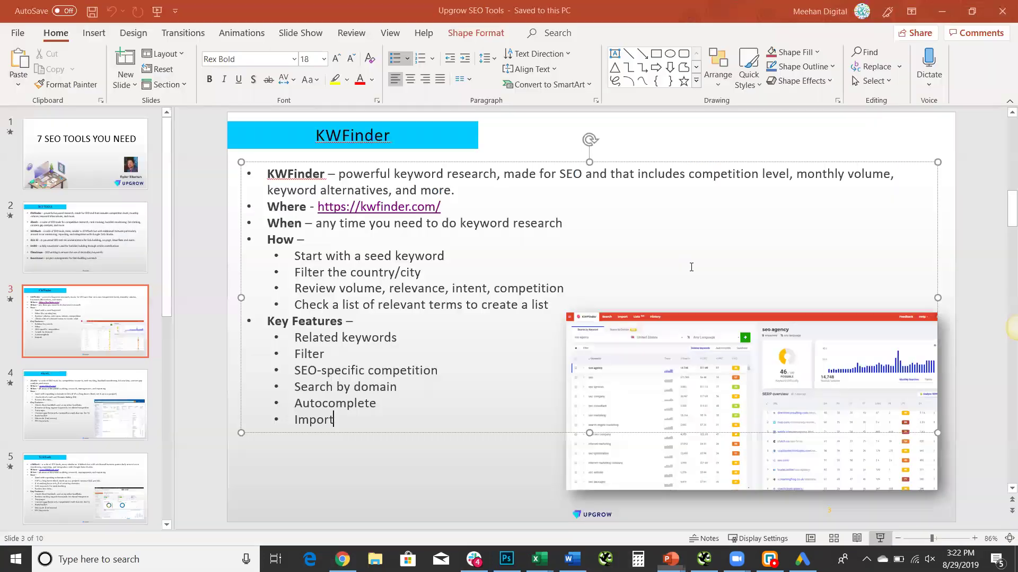
{"action": "left_click", "coordinate": [435, 485]}
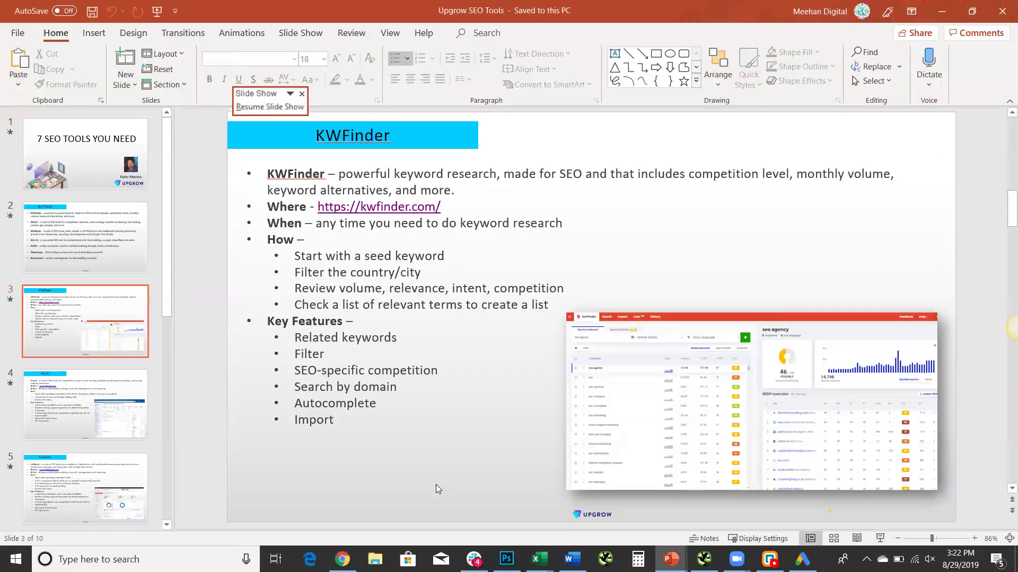
{"action": "left_click", "coordinate": [880, 538]}
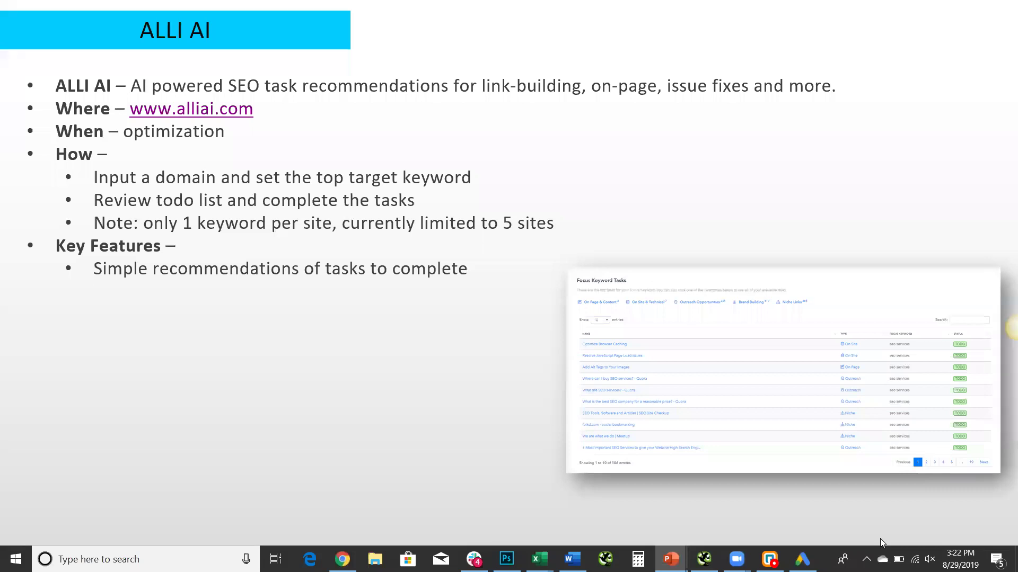
{"action": "key", "text": "Right"}
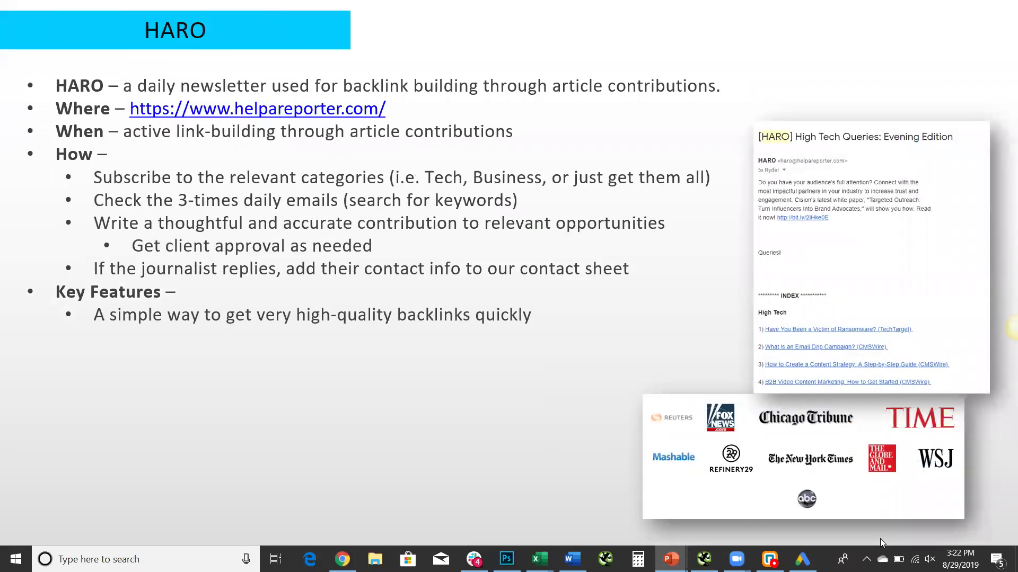
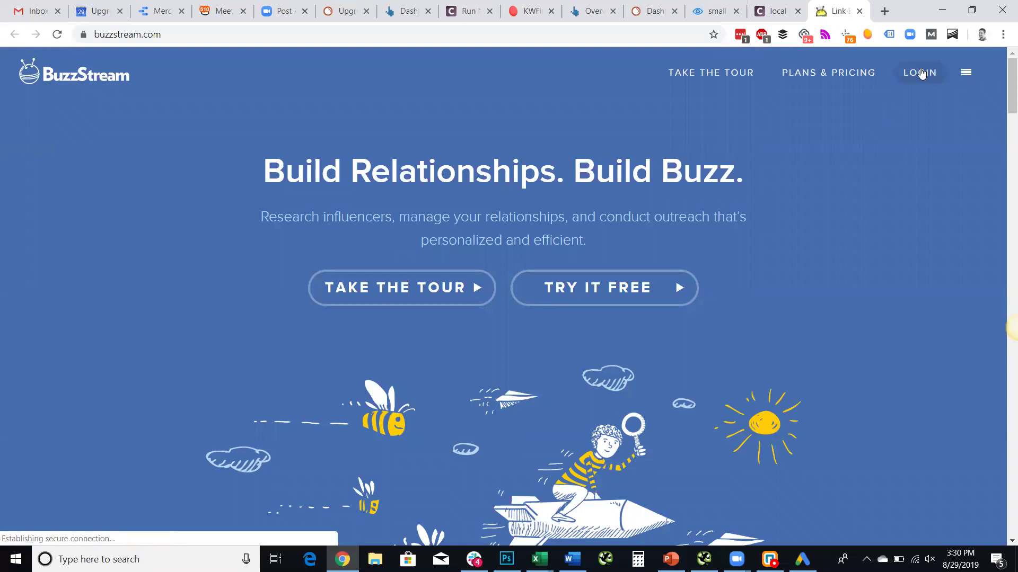
Sign in to BuzzStream with the prefilled credentials and switch from the Marpac Y project to Marpac
{"action": "left_click", "coordinate": [922, 73]}
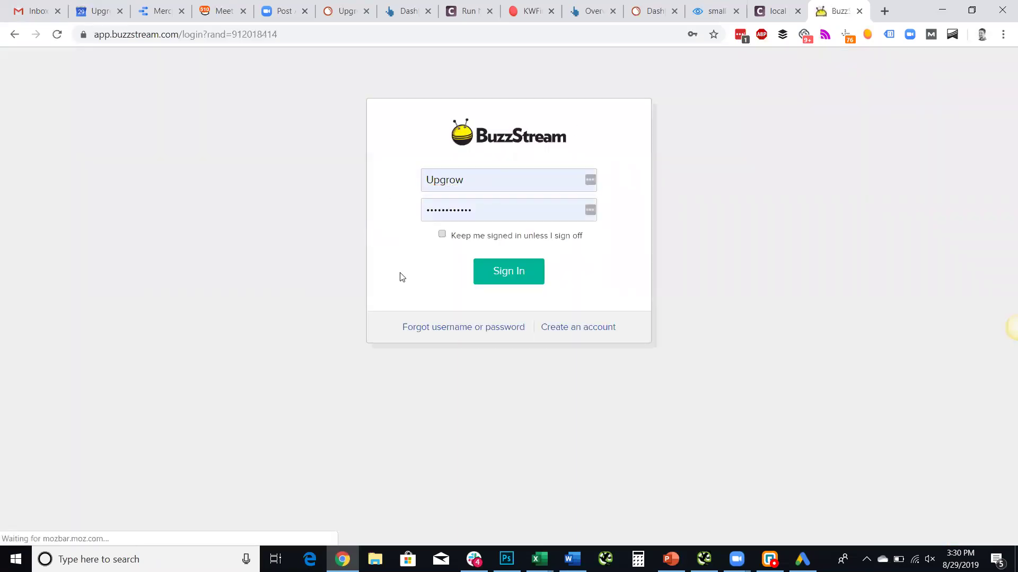
{"action": "left_click", "coordinate": [525, 278]}
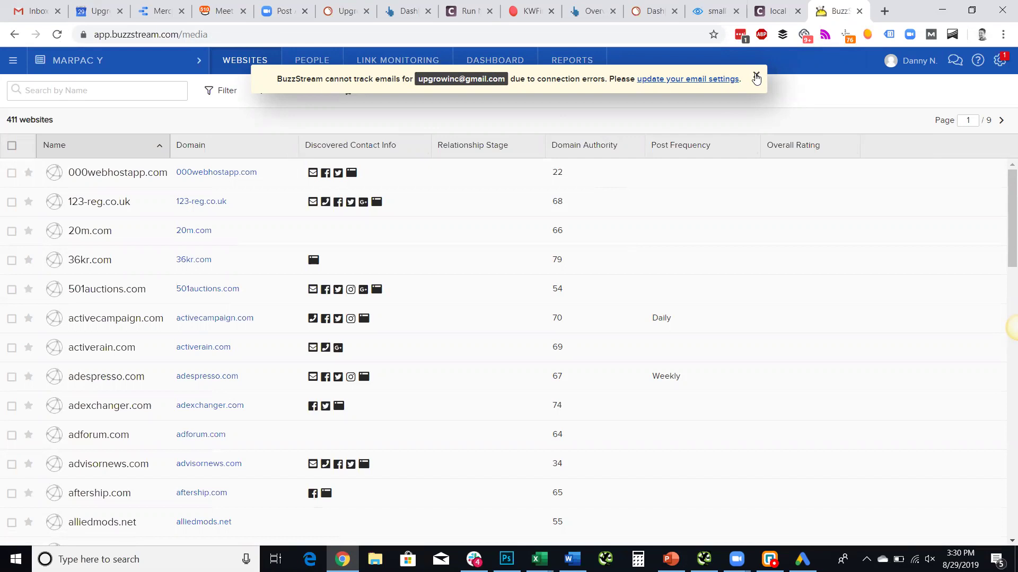
{"action": "left_click", "coordinate": [96, 58]}
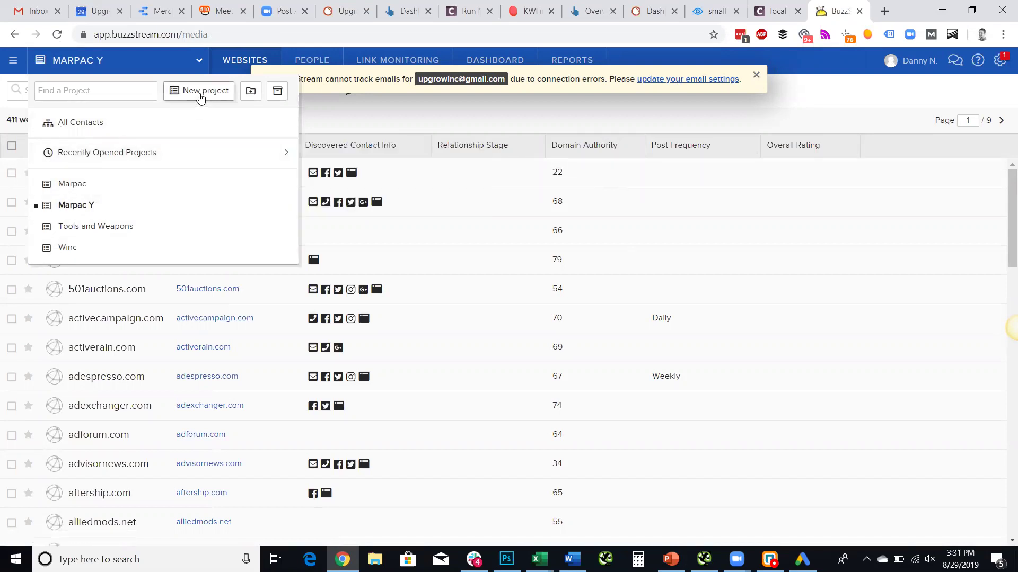
{"action": "left_click", "coordinate": [68, 186]}
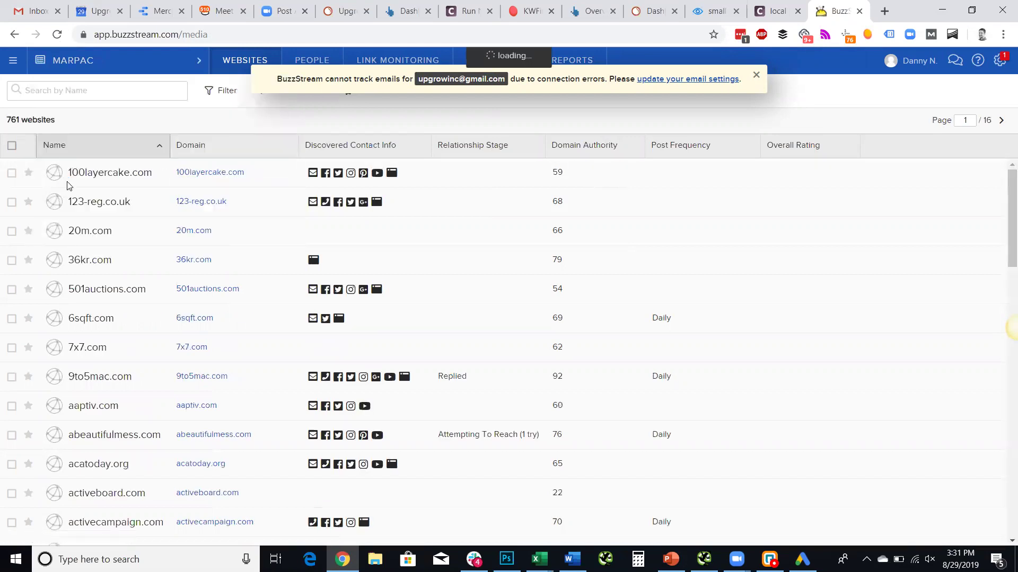
{"action": "left_click", "coordinate": [72, 70]}
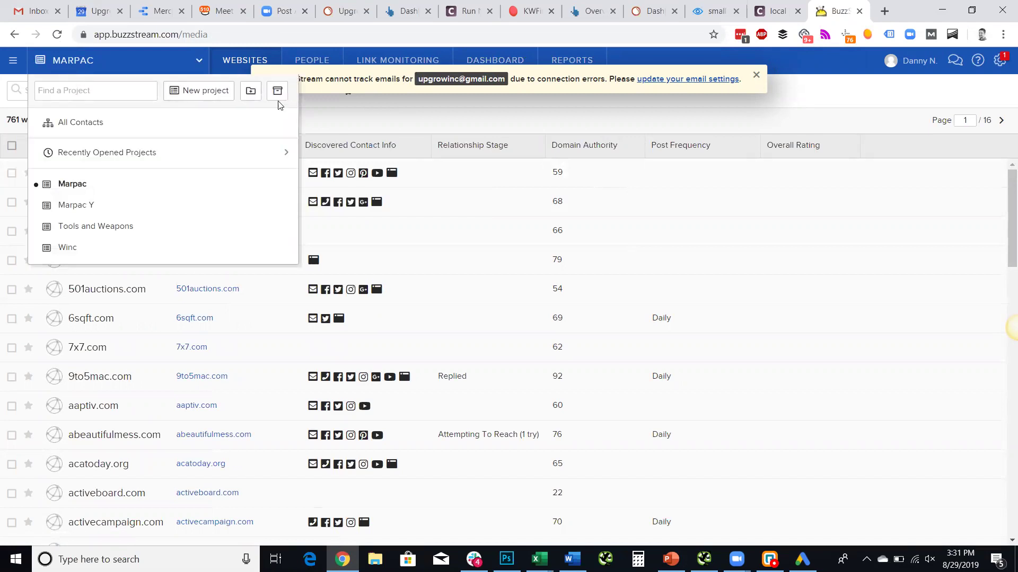
{"action": "left_click", "coordinate": [207, 96]}
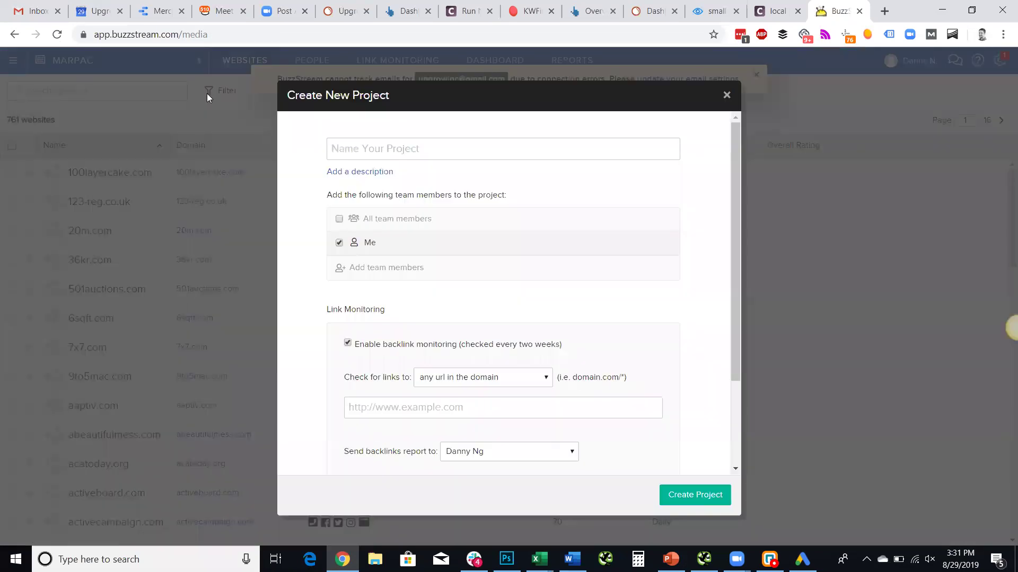
{"action": "left_click", "coordinate": [377, 153]}
{"action": "type", "text": "Upgrow"}
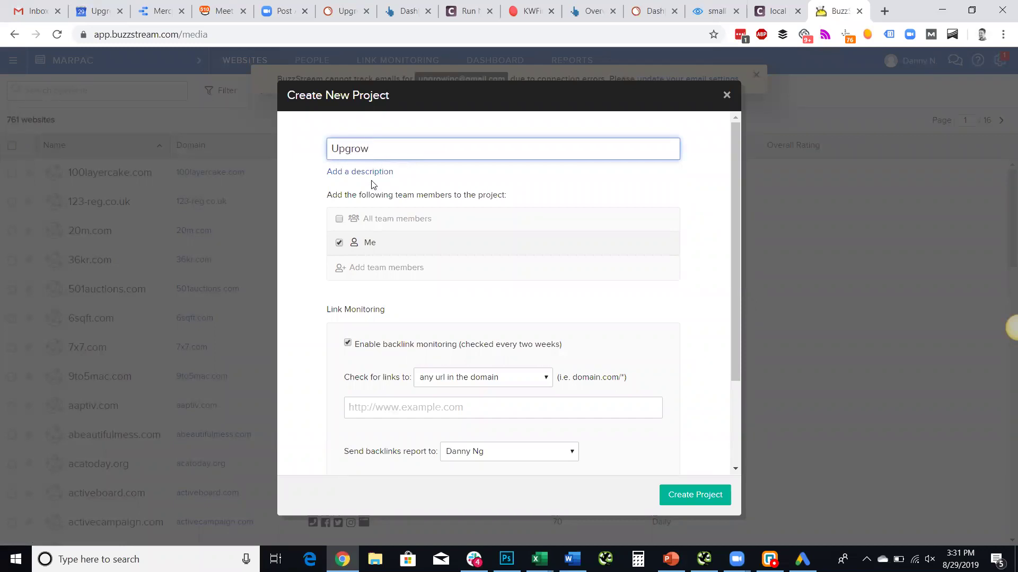
{"action": "left_click", "coordinate": [444, 409]}
{"action": "type", "text": "http"}
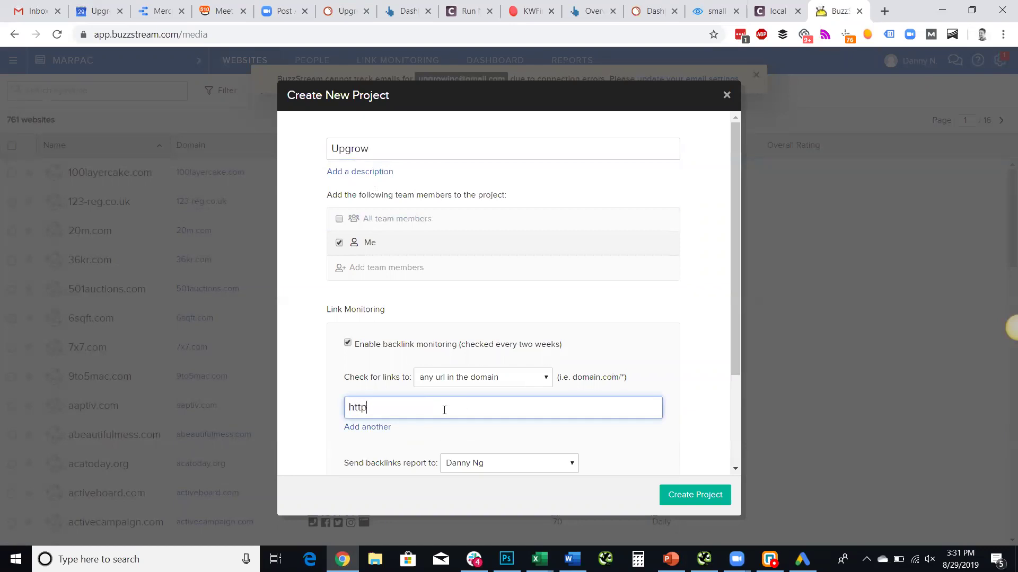
{"action": "type", "text": "s://www.upgrow.io"}
{"action": "left_click_drag", "start_coordinate": [734, 337], "coordinate": [677, 408]}
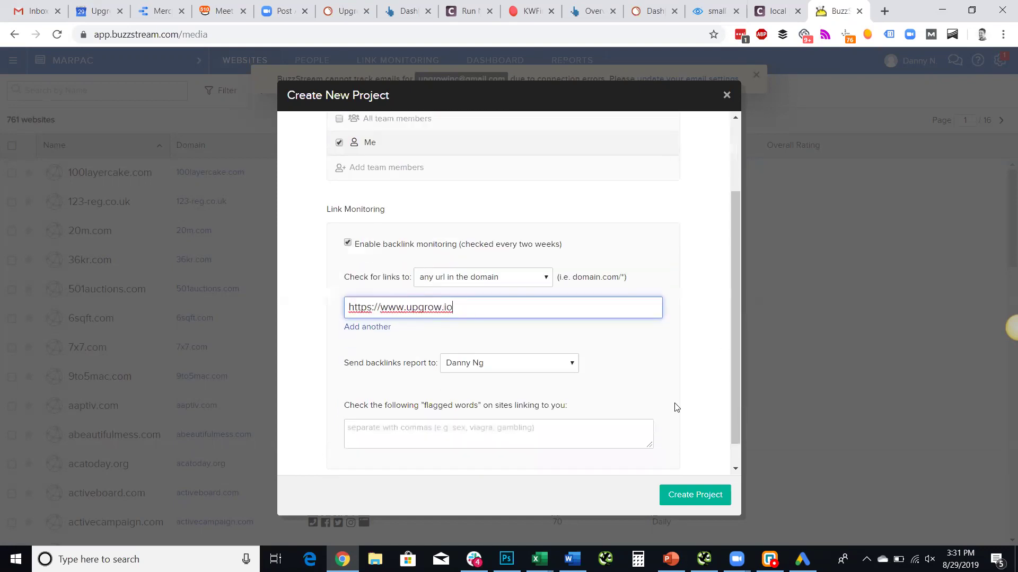
{"action": "left_click", "coordinate": [701, 494]}
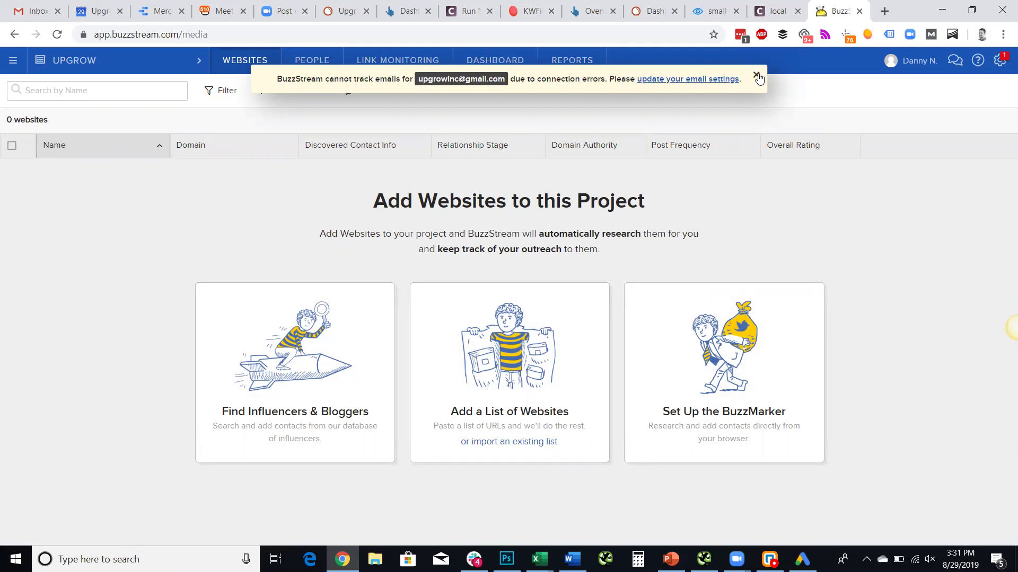
Open the influencer and blogger finder for the project, search for "digital marketing" and look through the results
{"action": "left_click", "coordinate": [252, 320]}
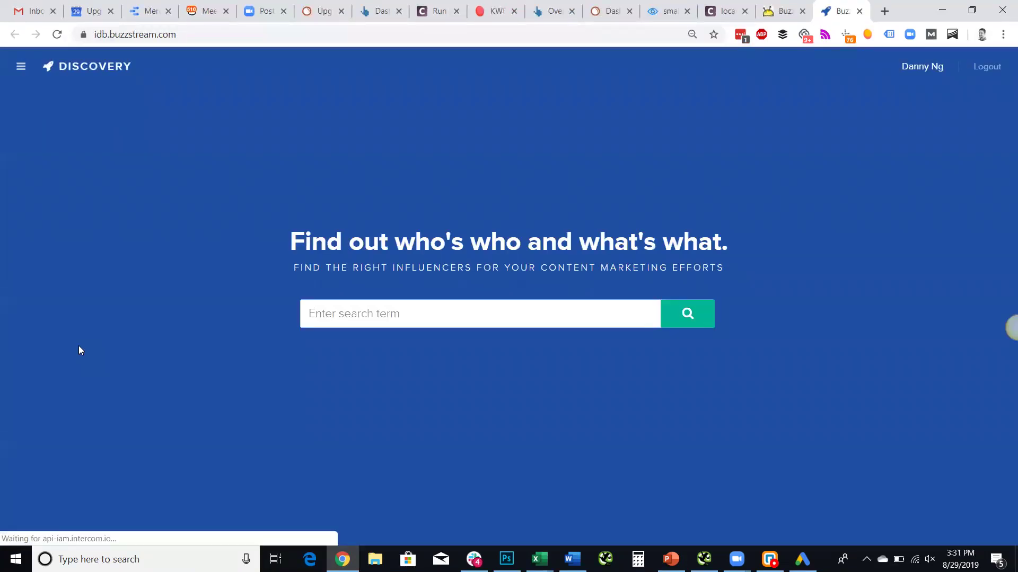
{"action": "left_click", "coordinate": [485, 311]}
{"action": "type", "text": "digital marketing"}
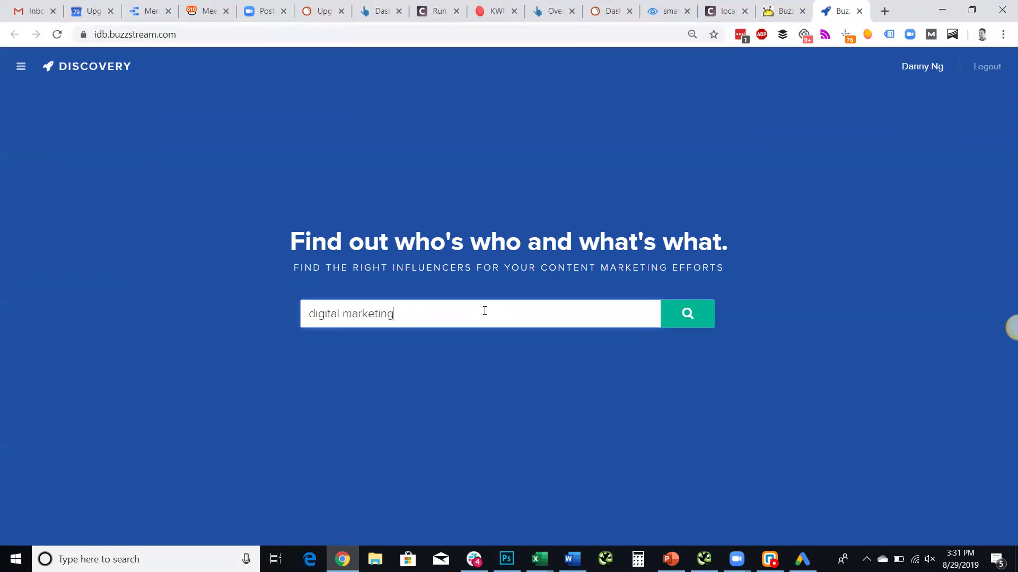
{"action": "key", "text": "Return"}
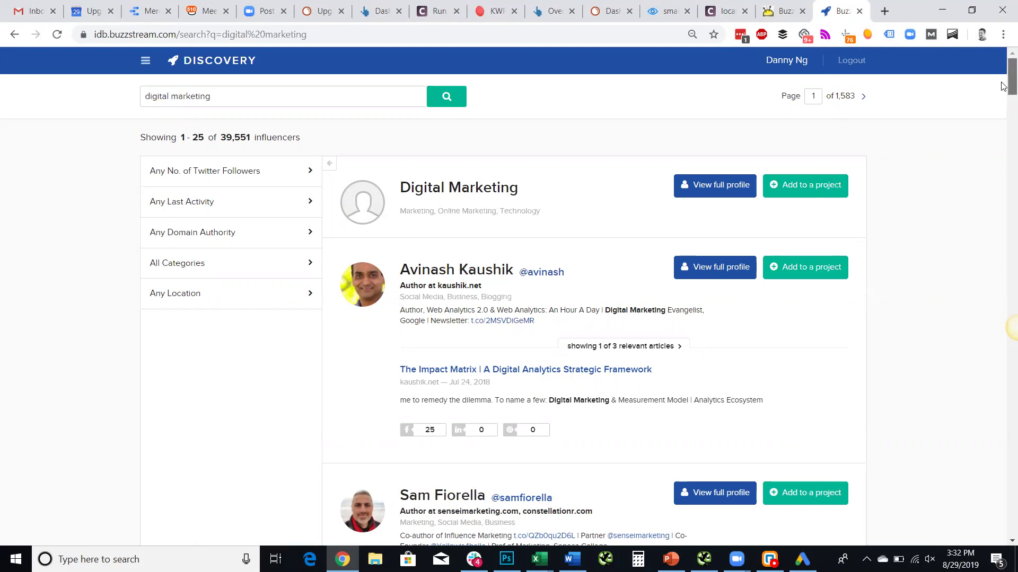
{"action": "scroll", "coordinate": [1003, 88], "scroll_direction": "down", "scroll_amount": 1}
{"action": "scroll", "coordinate": [1003, 88], "scroll_direction": "down", "scroll_amount": 3}
{"action": "scroll", "coordinate": [1003, 90], "scroll_direction": "up", "scroll_amount": 5}
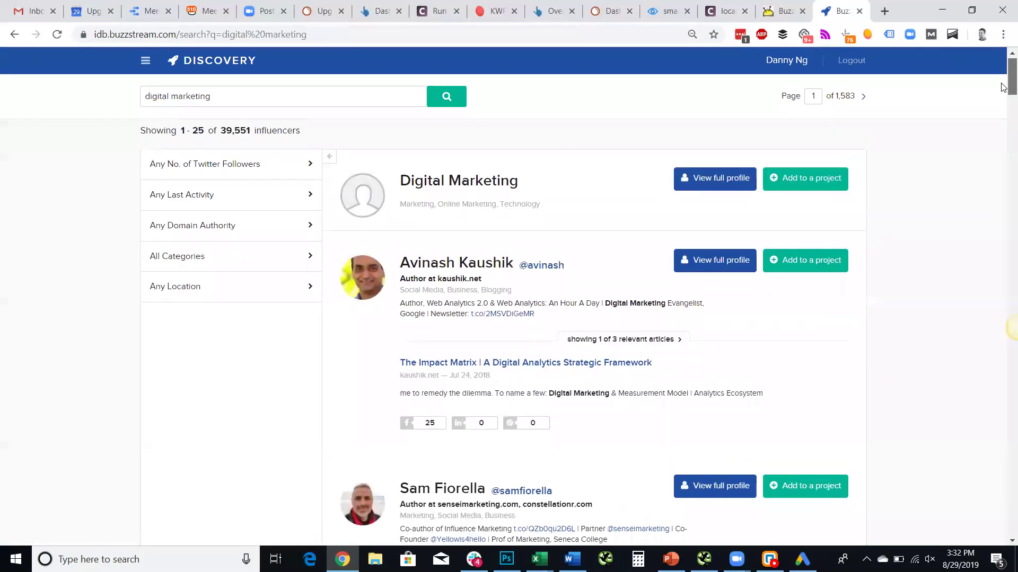
{"action": "scroll", "coordinate": [1003, 92], "scroll_direction": "down", "scroll_amount": 6}
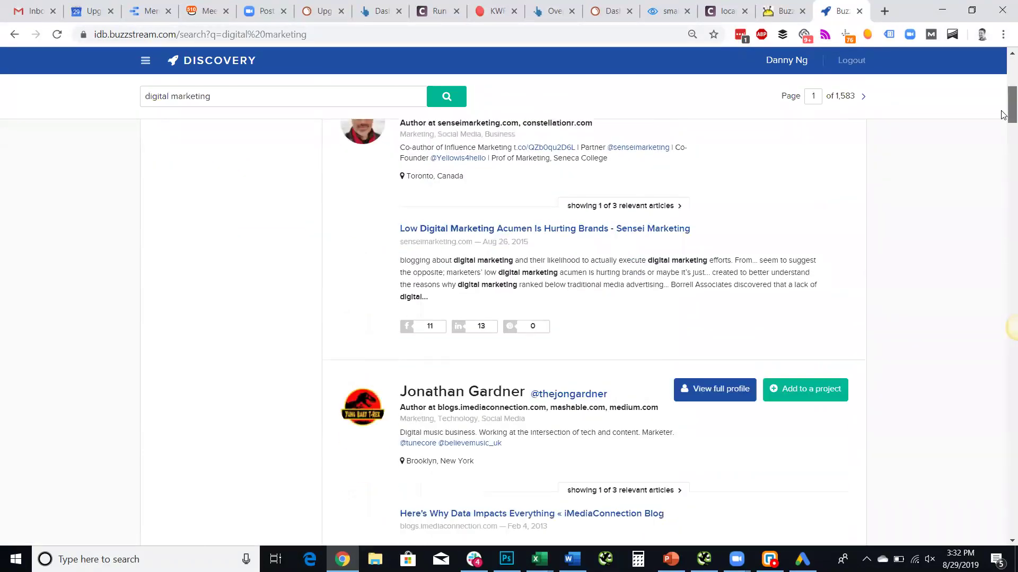
{"action": "scroll", "coordinate": [1003, 115], "scroll_direction": "up", "scroll_amount": 6}
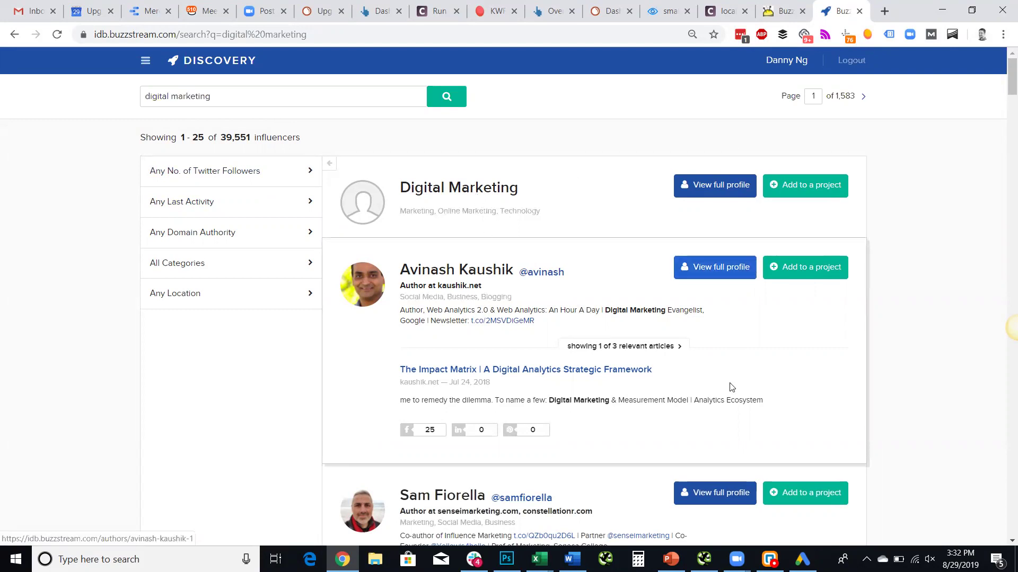
Start adding the senseimarketing.com author, replace the Winc project with Upgrow, and review the assignee and relationship stage options
{"action": "left_click", "coordinate": [793, 494]}
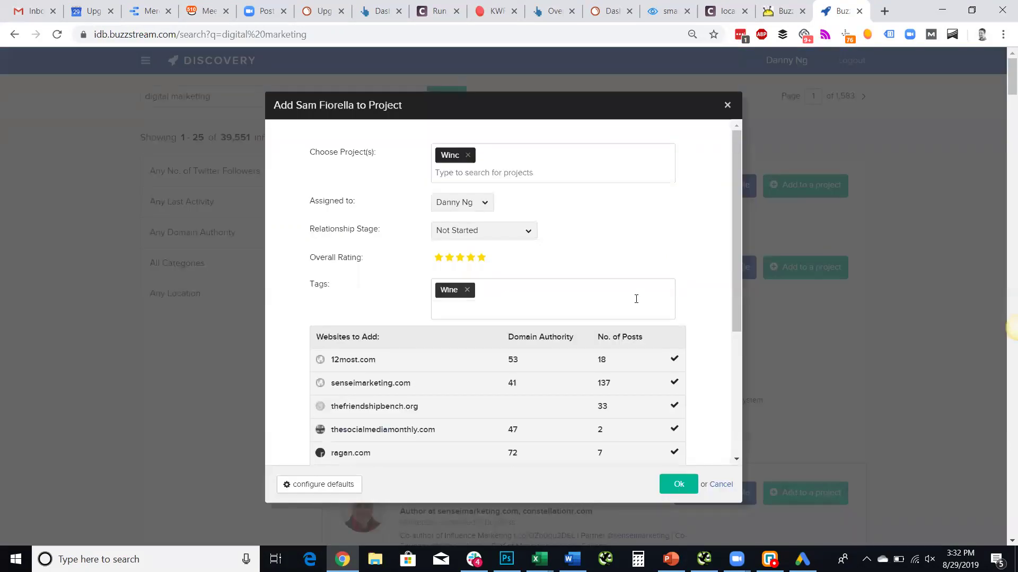
{"action": "left_click", "coordinate": [468, 157]}
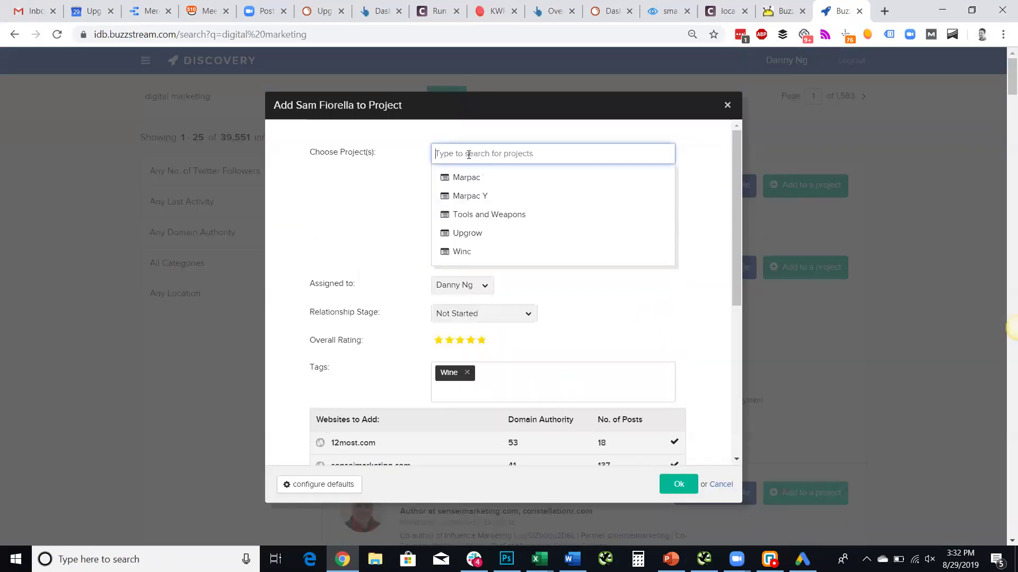
{"action": "left_click", "coordinate": [467, 234]}
{"action": "left_click", "coordinate": [392, 218]}
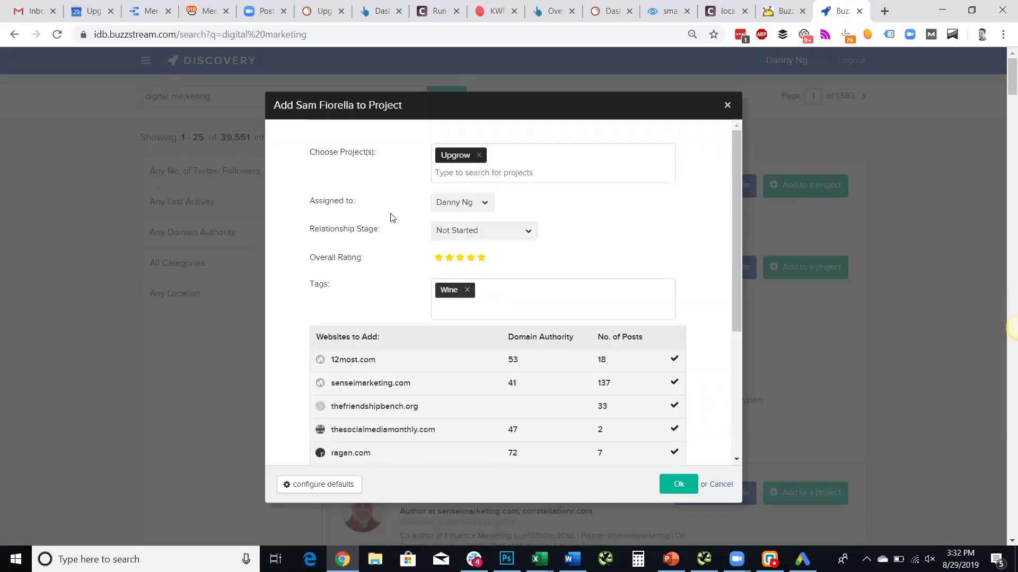
{"action": "left_click", "coordinate": [483, 205]}
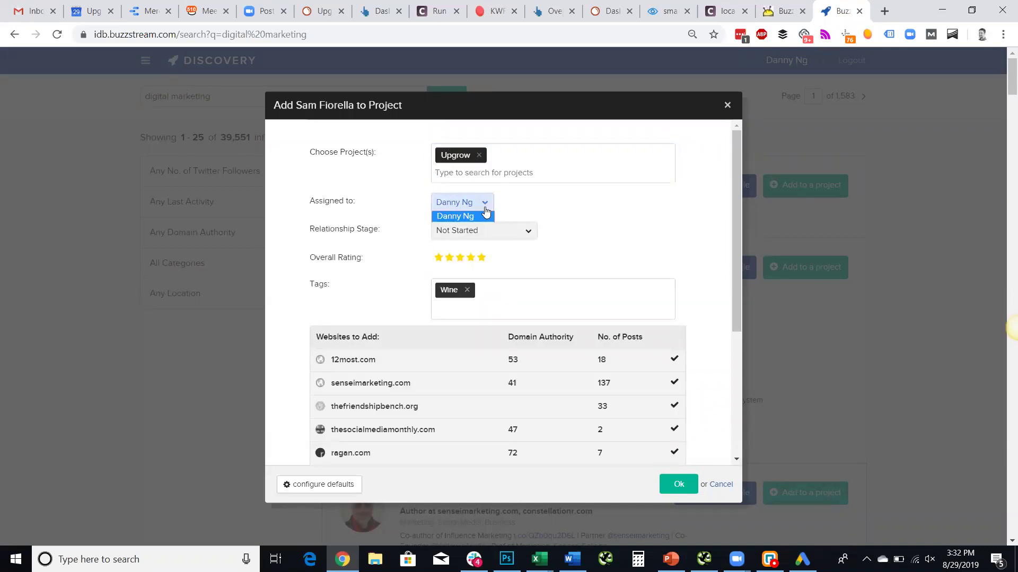
{"action": "left_click", "coordinate": [378, 168]}
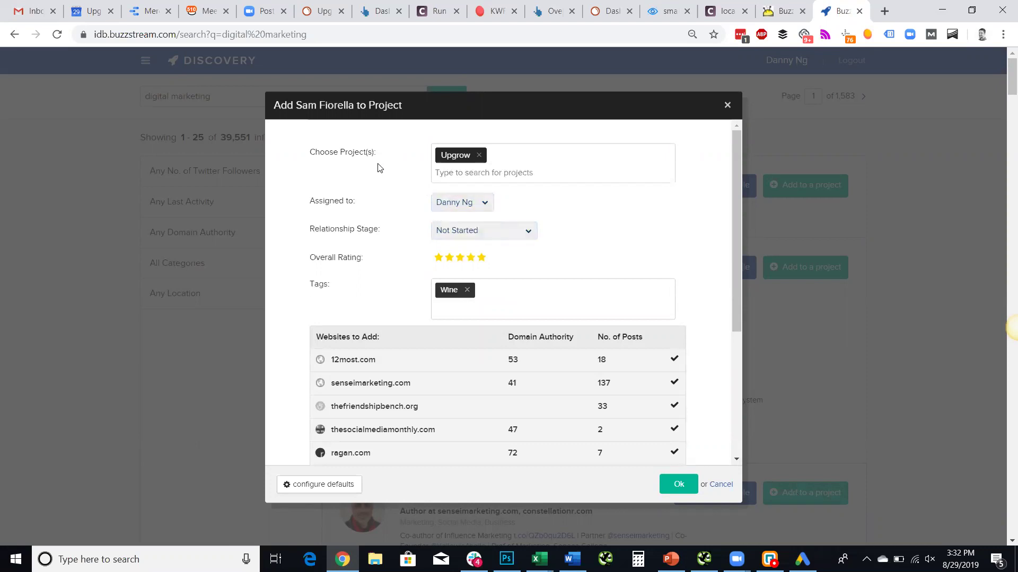
{"action": "left_click", "coordinate": [474, 233]}
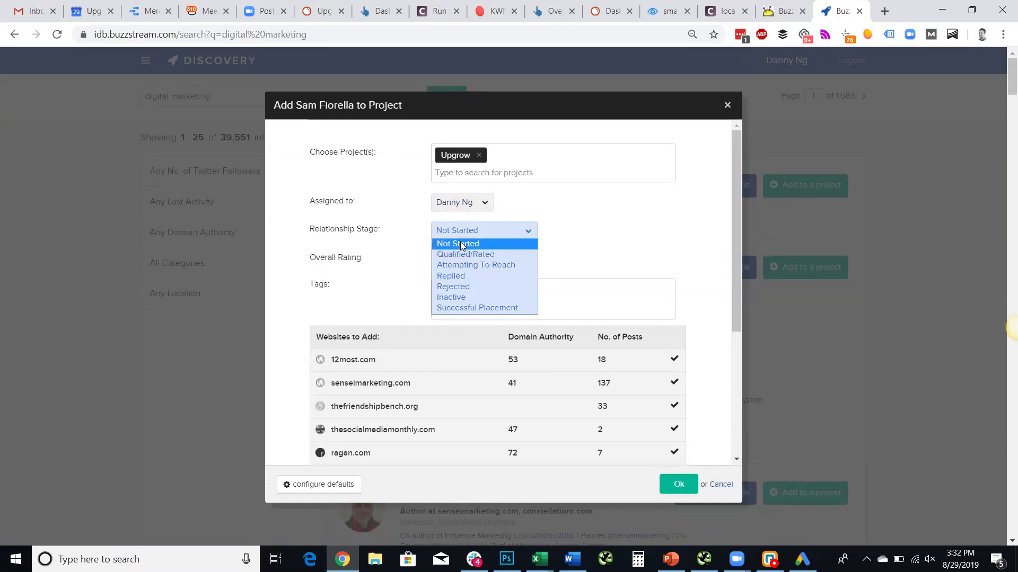
{"action": "left_click", "coordinate": [411, 206]}
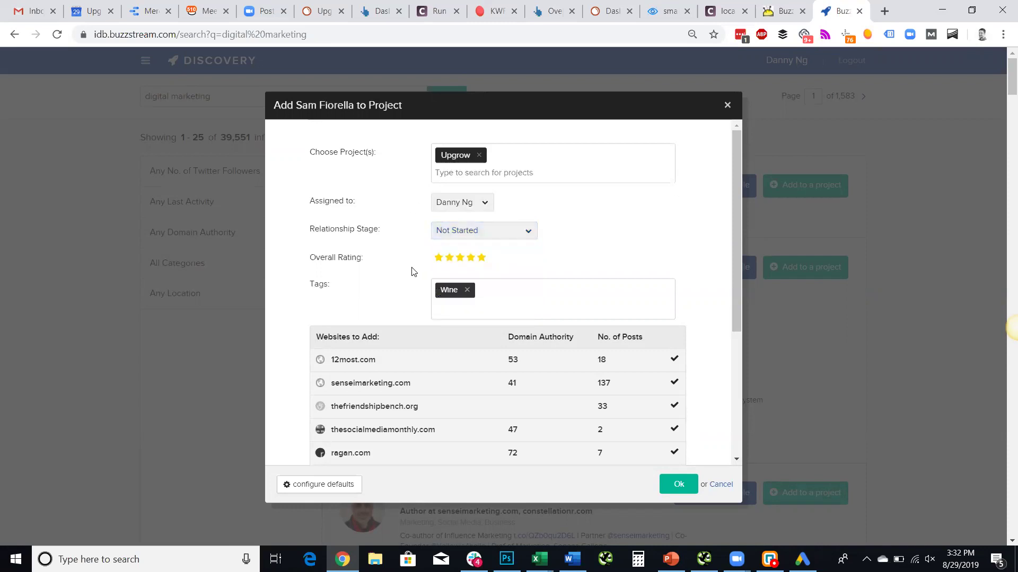
Replace the Wine tag with "blogger", and submit and close the add-to-project form
{"action": "left_click", "coordinate": [460, 257]}
{"action": "left_click", "coordinate": [467, 290]}
{"action": "left_click", "coordinate": [465, 291]}
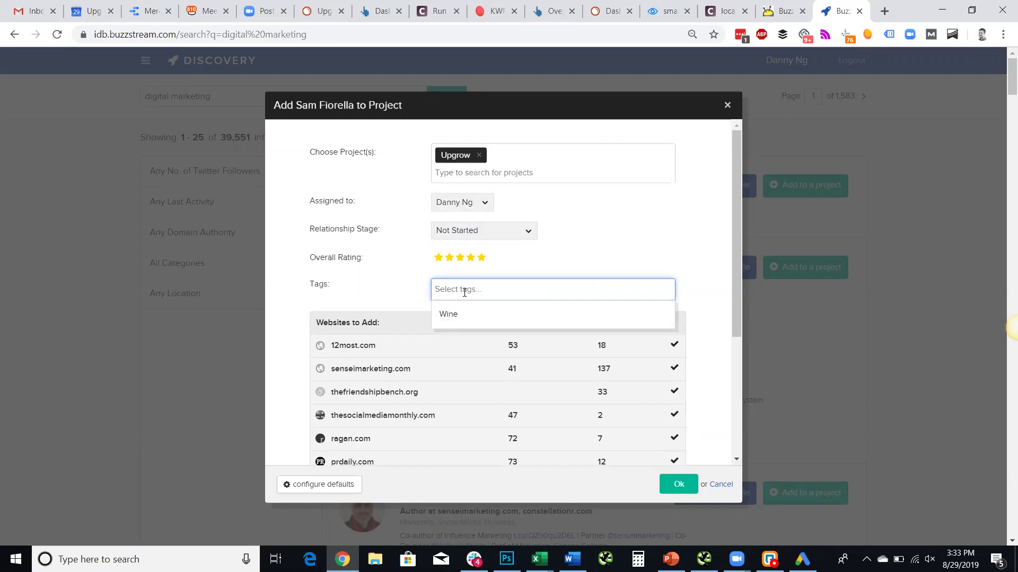
{"action": "type", "text": "blogger"}
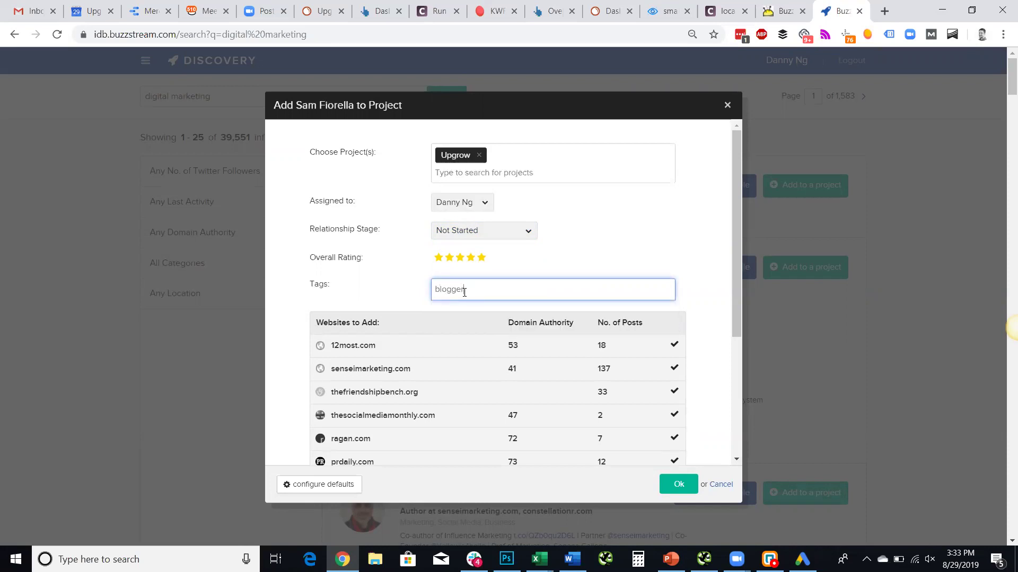
{"action": "left_click", "coordinate": [616, 262]}
{"action": "left_click", "coordinate": [599, 290]}
{"action": "type", "text": "blogger"}
{"action": "key", "text": "Return"}
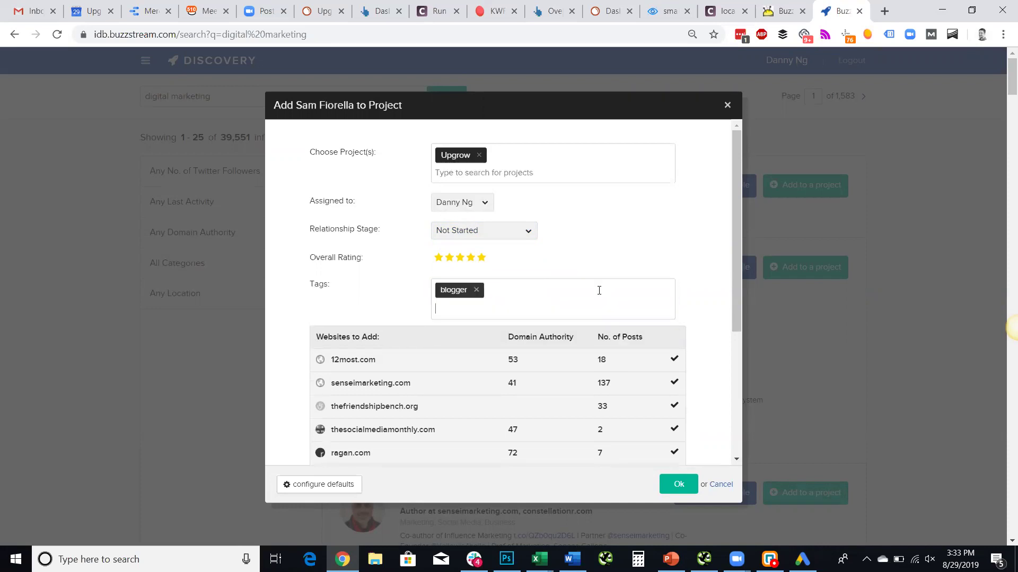
{"action": "left_click", "coordinate": [679, 484]}
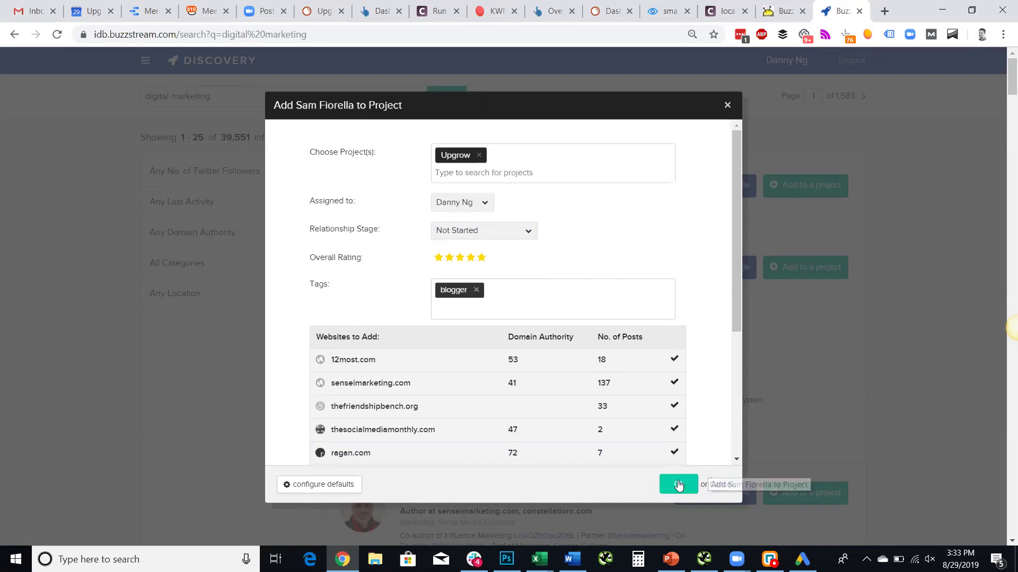
{"action": "left_click", "coordinate": [729, 106]}
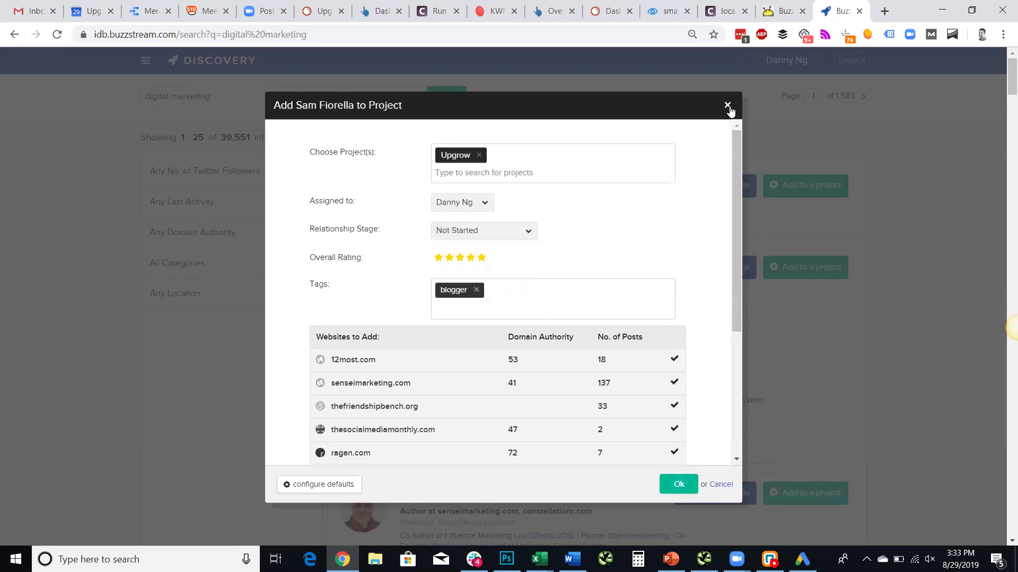
Switch from Discovery to Outreach, try to create a new website in the Upgrow project, and dismiss the notice
{"action": "left_click", "coordinate": [145, 61]}
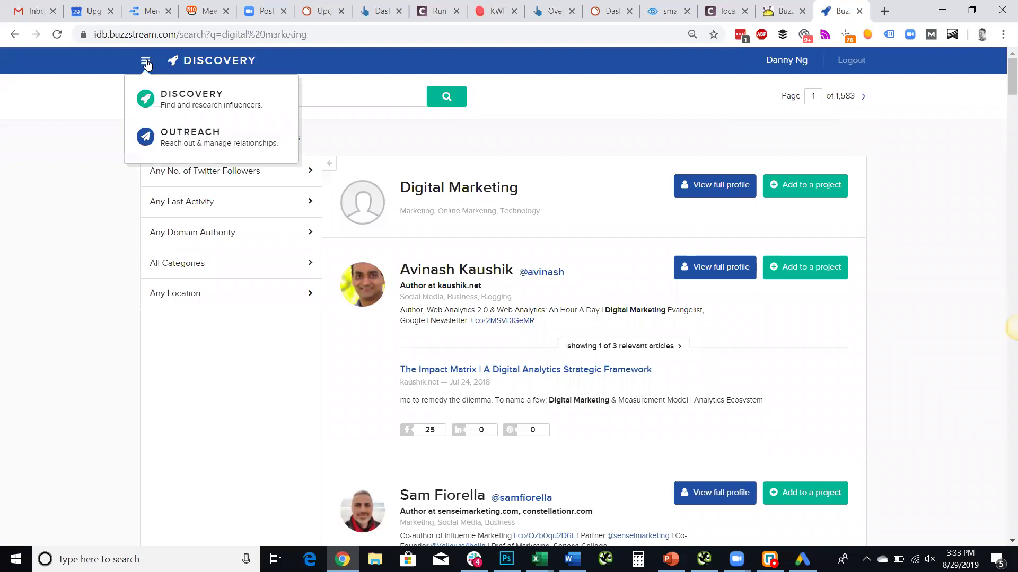
{"action": "left_click", "coordinate": [197, 144]}
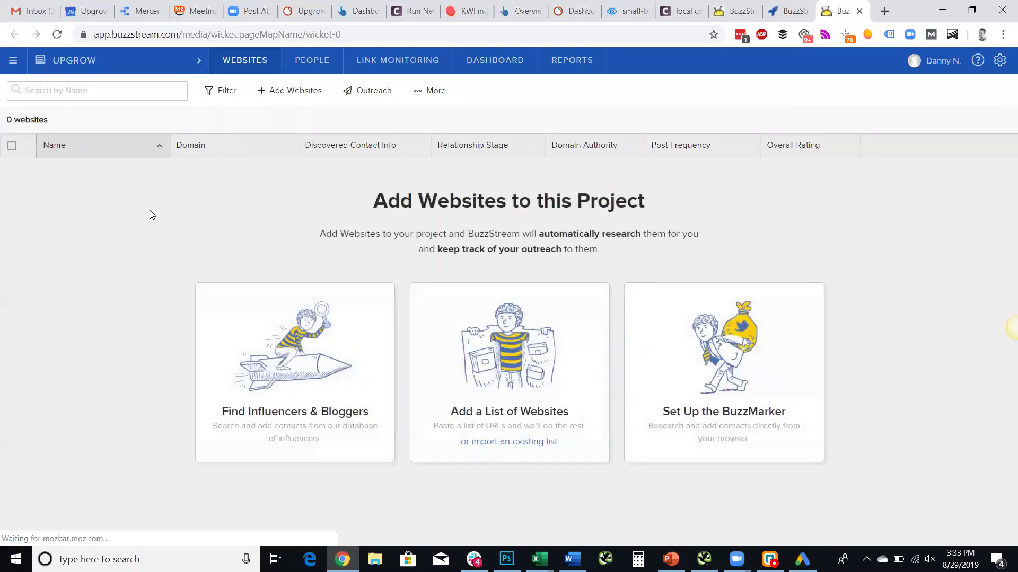
{"action": "left_click", "coordinate": [292, 92]}
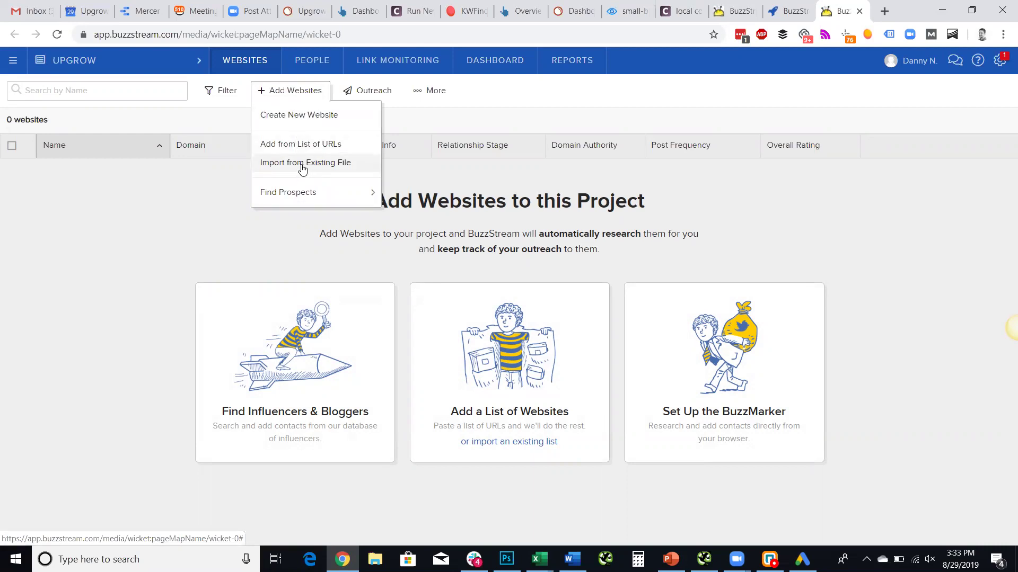
{"action": "left_click", "coordinate": [310, 119]}
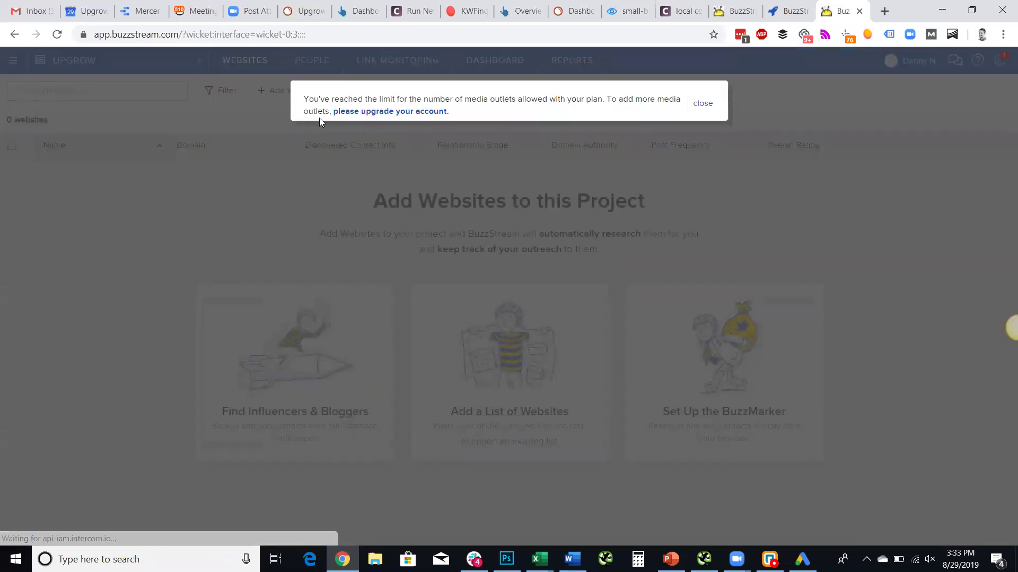
{"action": "left_click", "coordinate": [702, 104]}
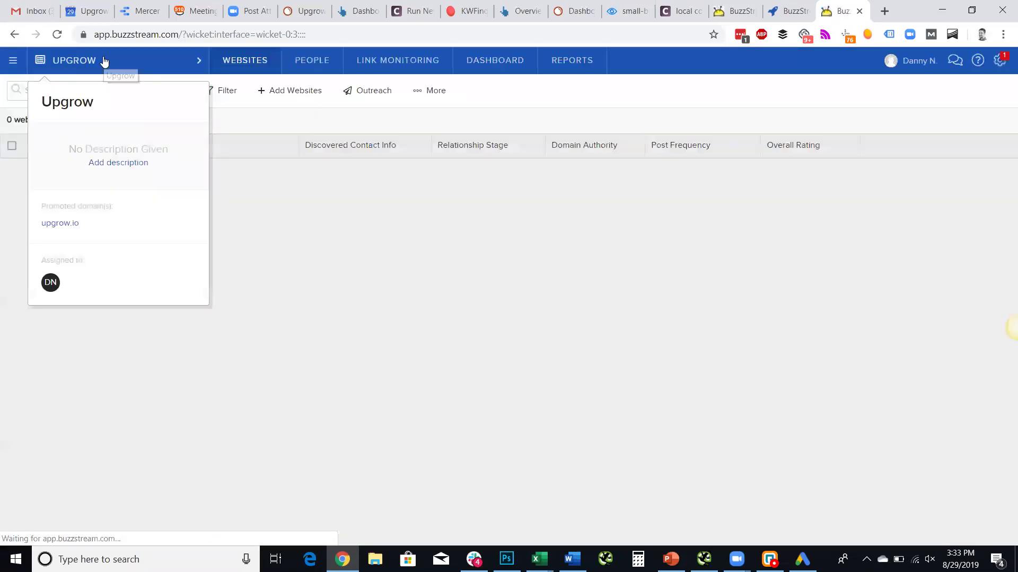
Open the Marpac project and delete the support e-mail from the discovered contact info of 100layercake.com
{"action": "left_click", "coordinate": [106, 61]}
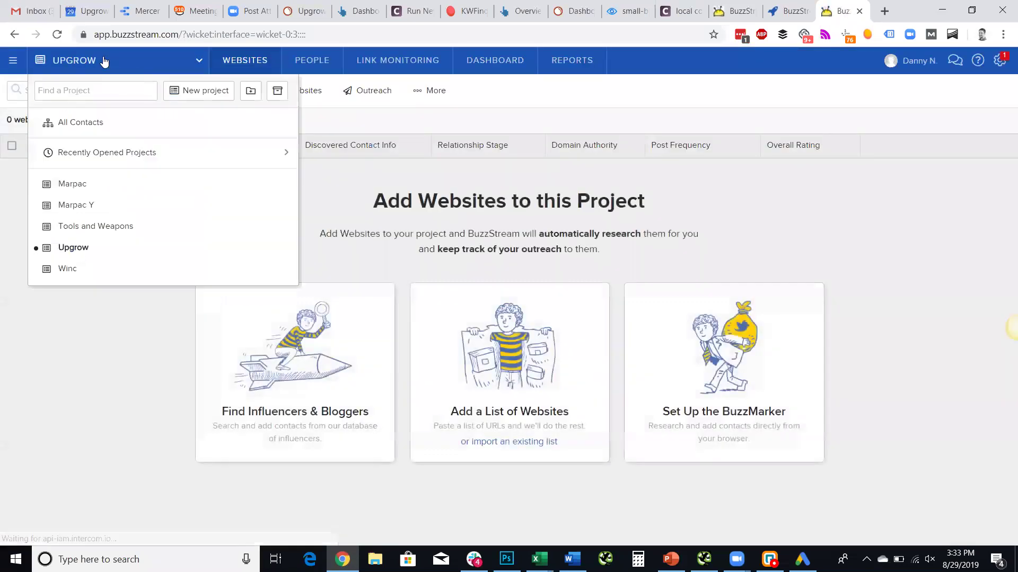
{"action": "left_click", "coordinate": [87, 187]}
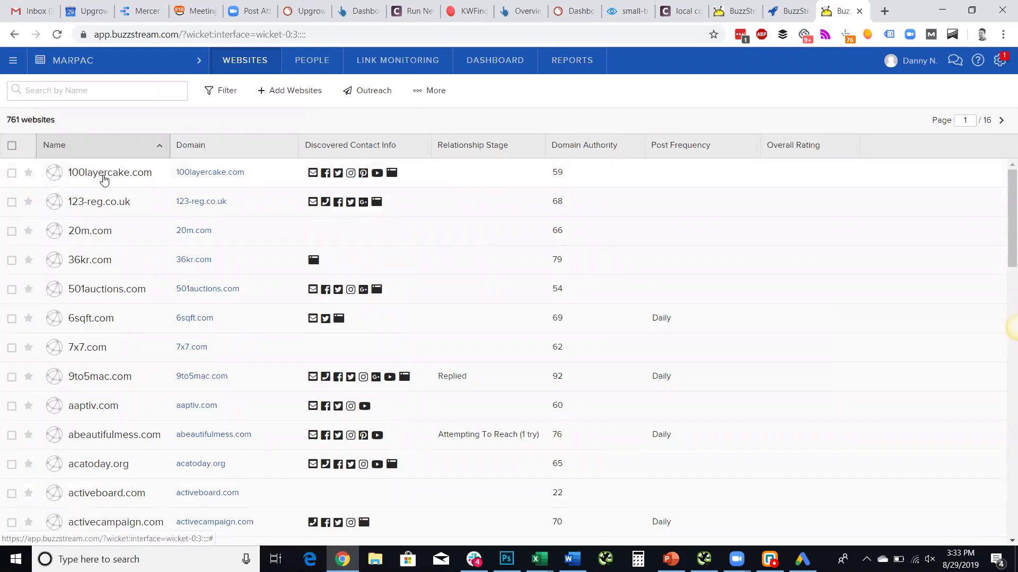
{"action": "mouse_move", "coordinate": [315, 174]}
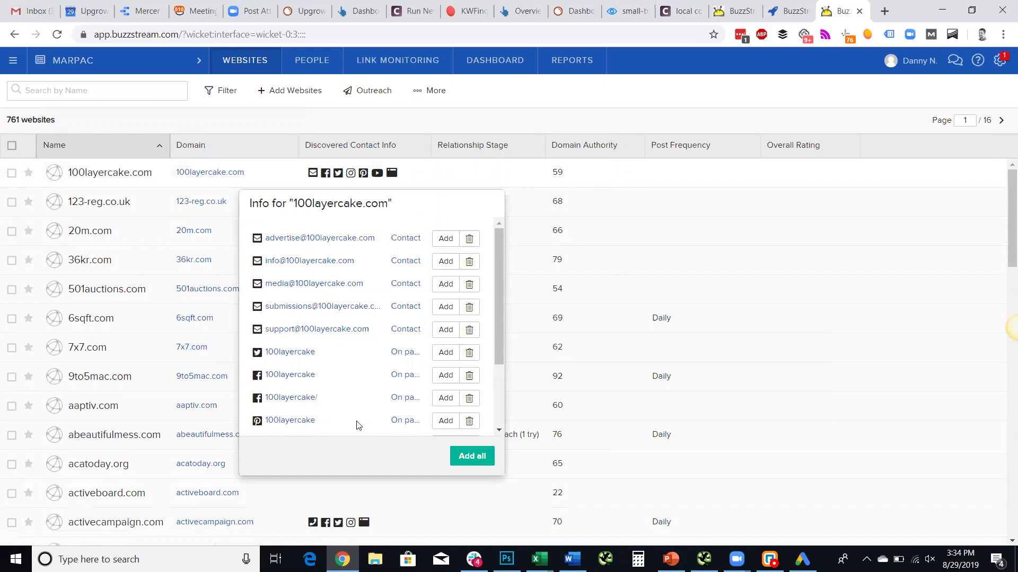
{"action": "left_click", "coordinate": [470, 331]}
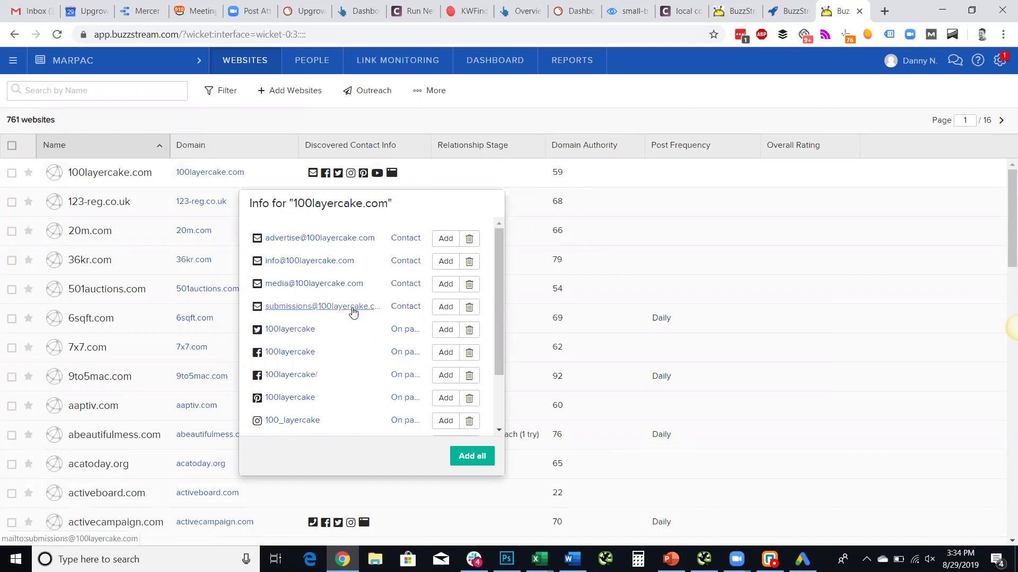
Add the submissions e-mail and the Instagram, Pinterest and second Facebook entries to 100layercake.com's contact info, and open the website's profile
{"action": "left_click", "coordinate": [446, 308]}
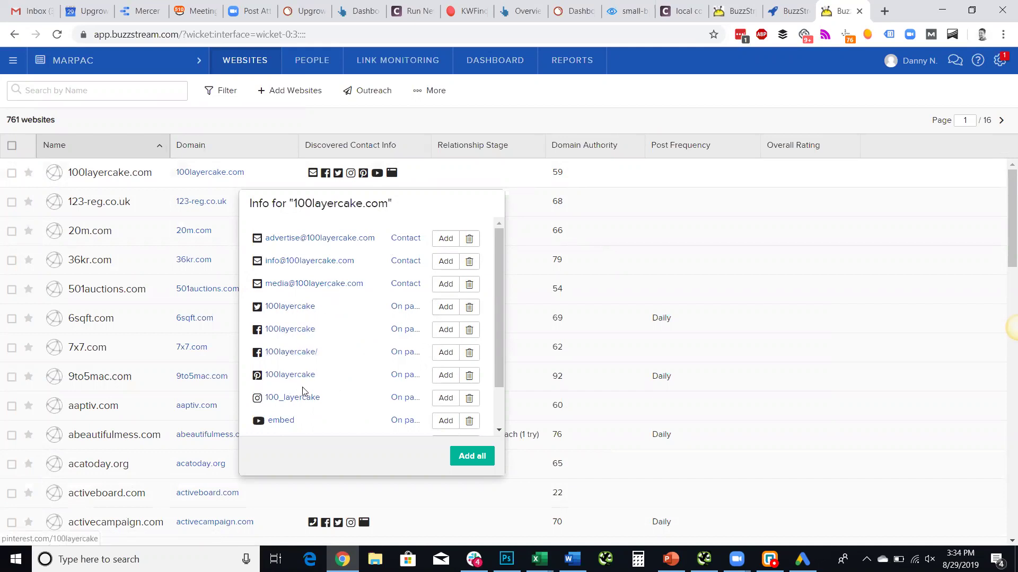
{"action": "left_click", "coordinate": [440, 401]}
{"action": "left_click", "coordinate": [445, 375]}
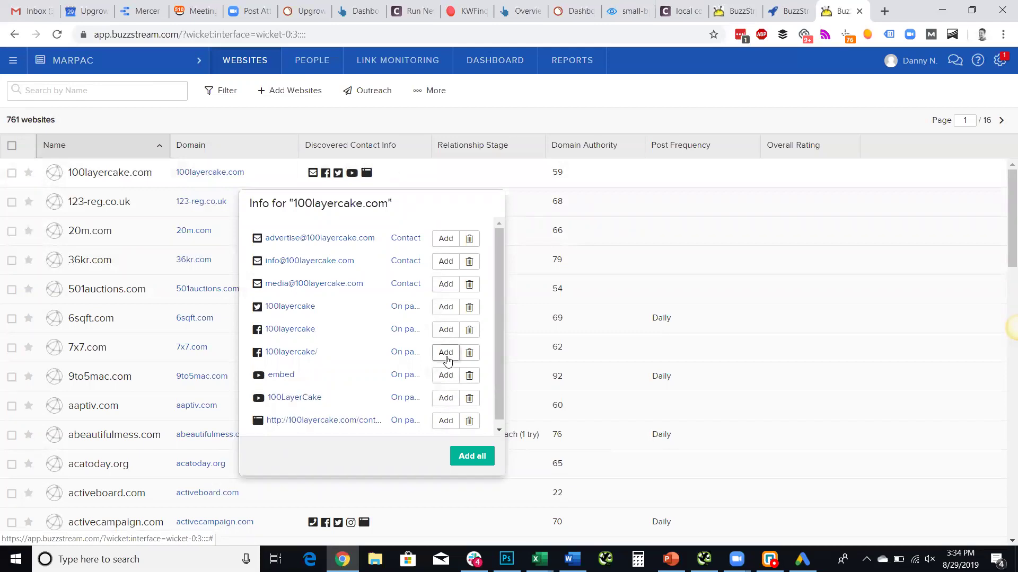
{"action": "left_click", "coordinate": [446, 353]}
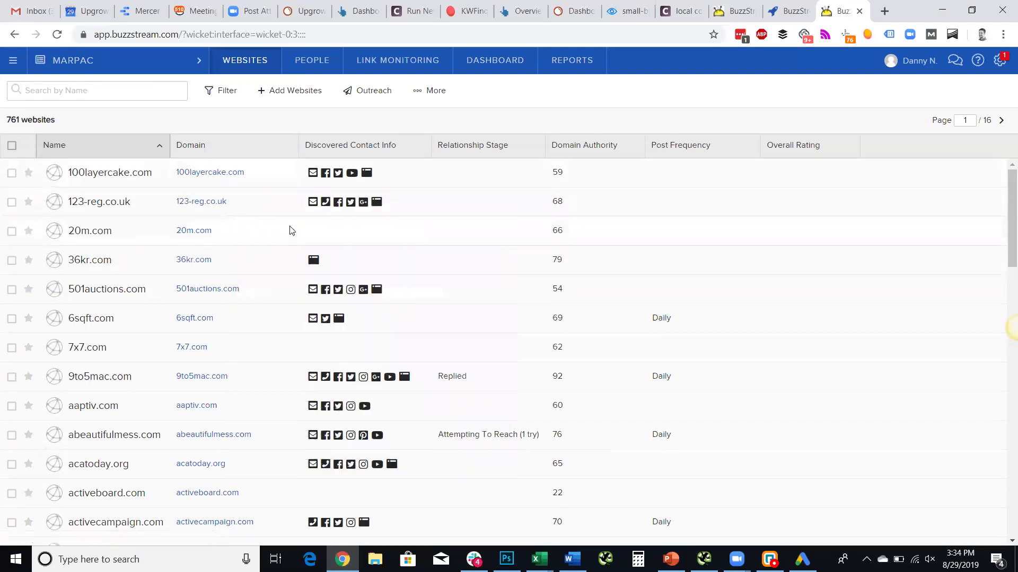
{"action": "left_click", "coordinate": [139, 173]}
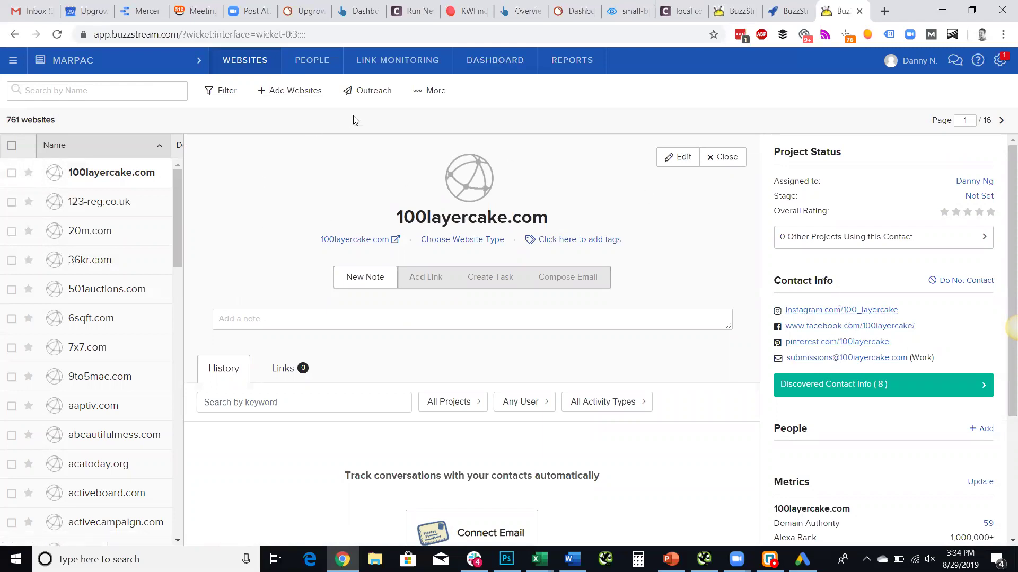
Review the Marpac outreach sequences and the contents of the Marpac outreach 1 template, and close the outreach manager without changes
{"action": "left_click", "coordinate": [384, 95]}
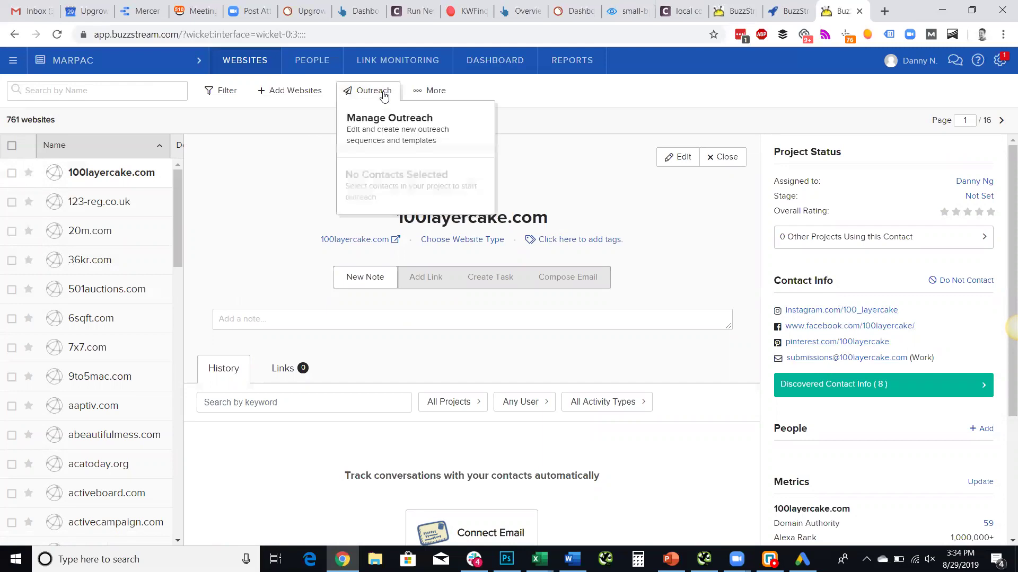
{"action": "left_click", "coordinate": [384, 116]}
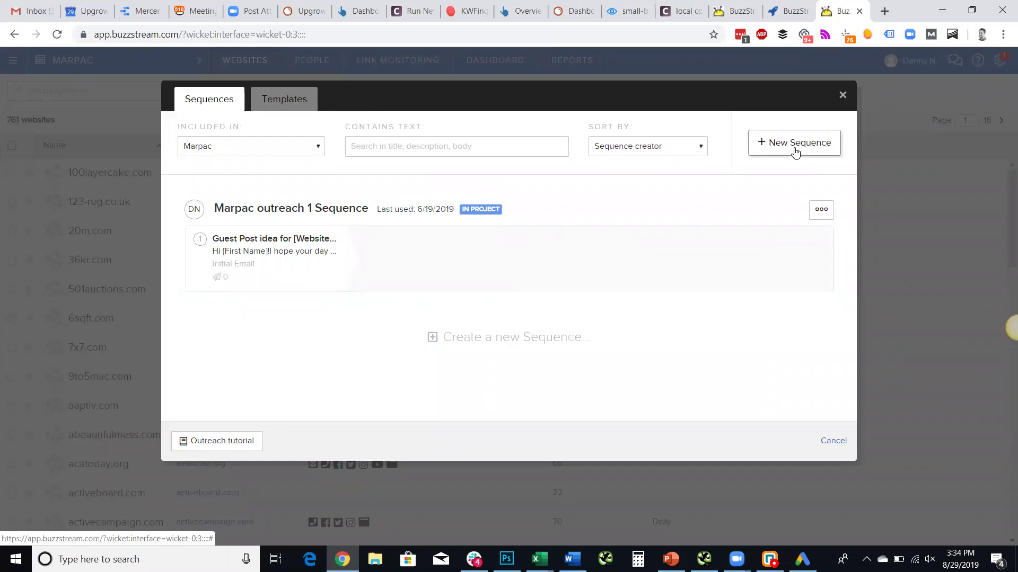
{"action": "left_click", "coordinate": [292, 98]}
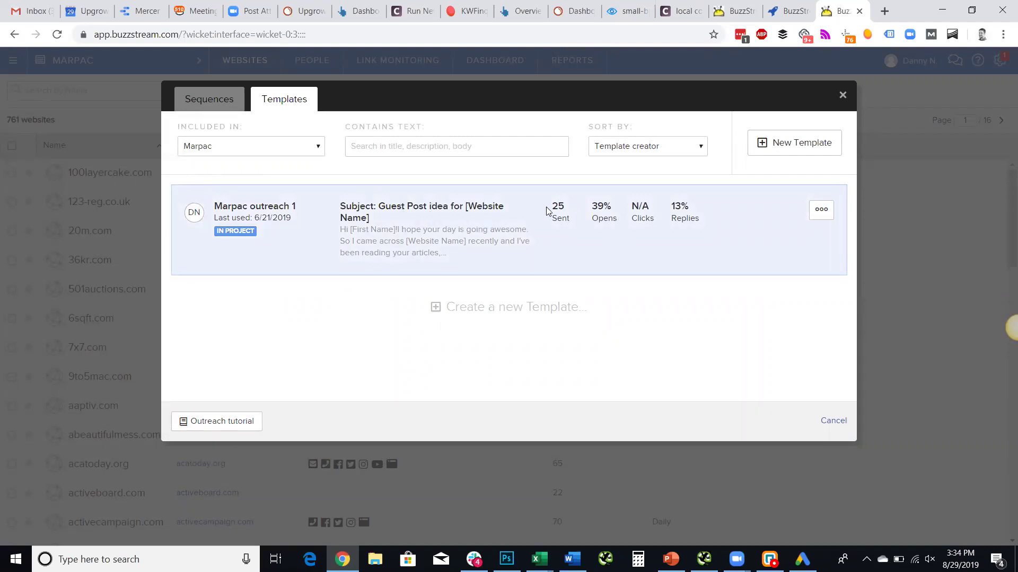
{"action": "left_click", "coordinate": [823, 217]}
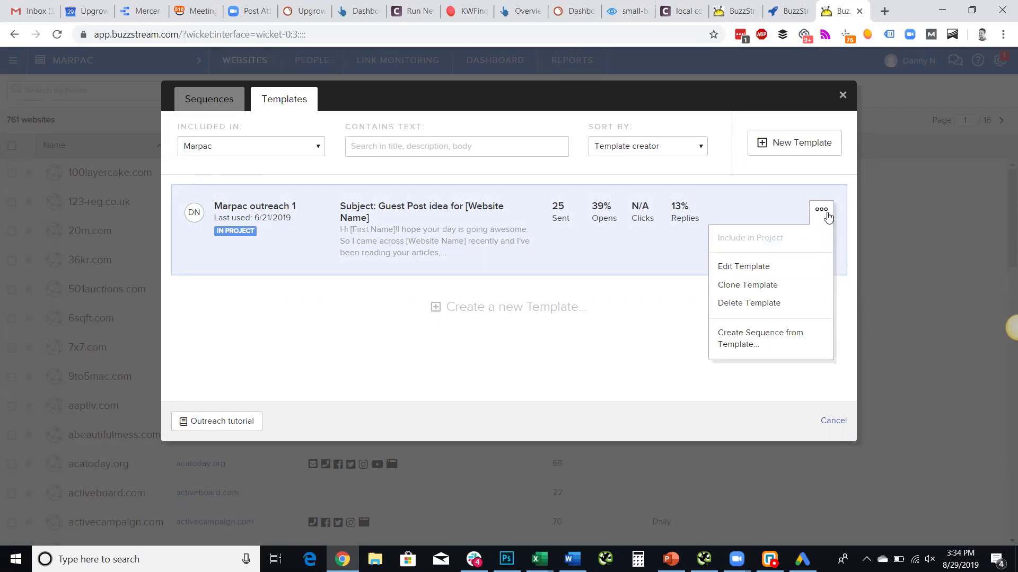
{"action": "left_click", "coordinate": [753, 266]}
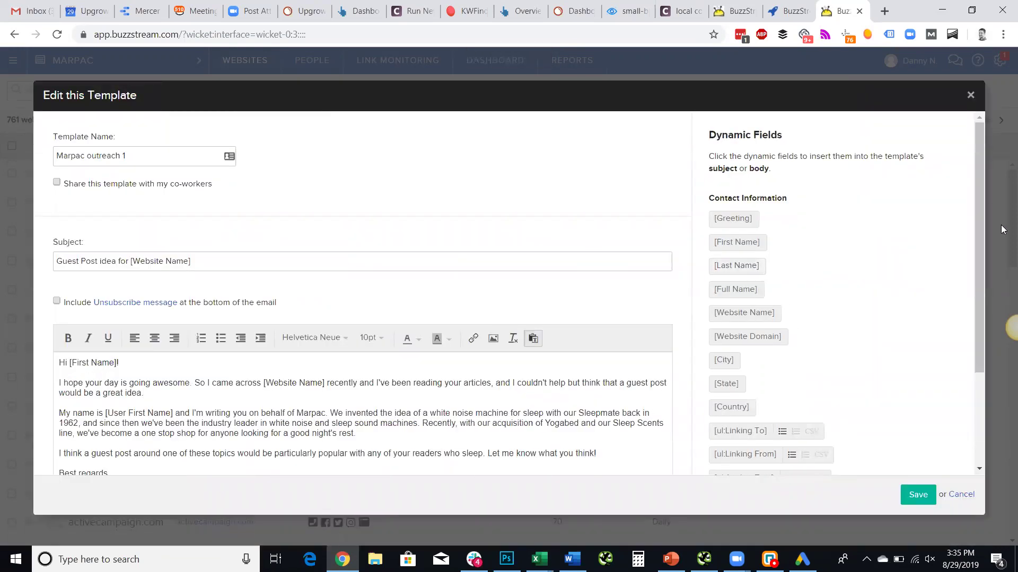
{"action": "left_click", "coordinate": [971, 95]}
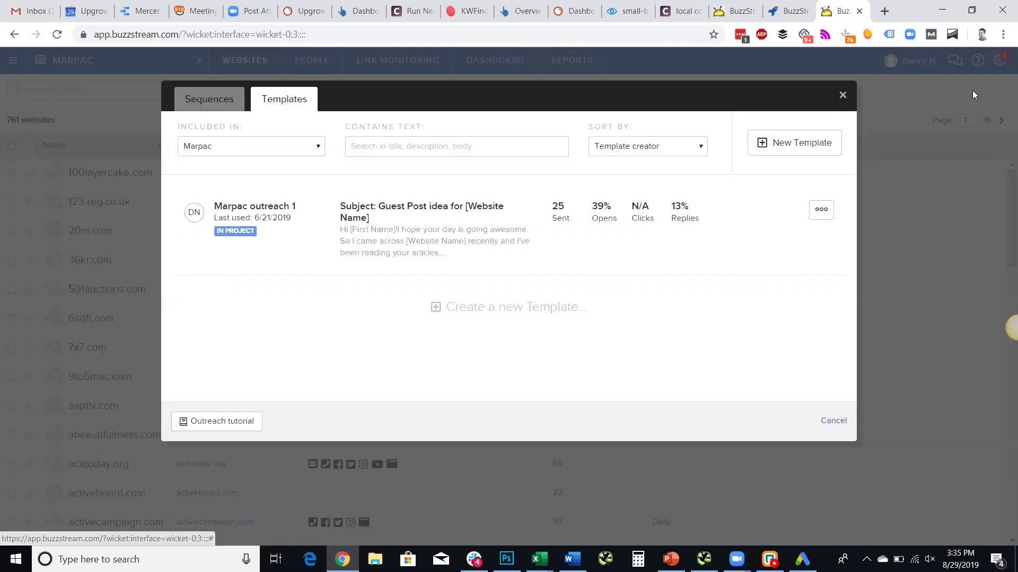
{"action": "left_click", "coordinate": [844, 96]}
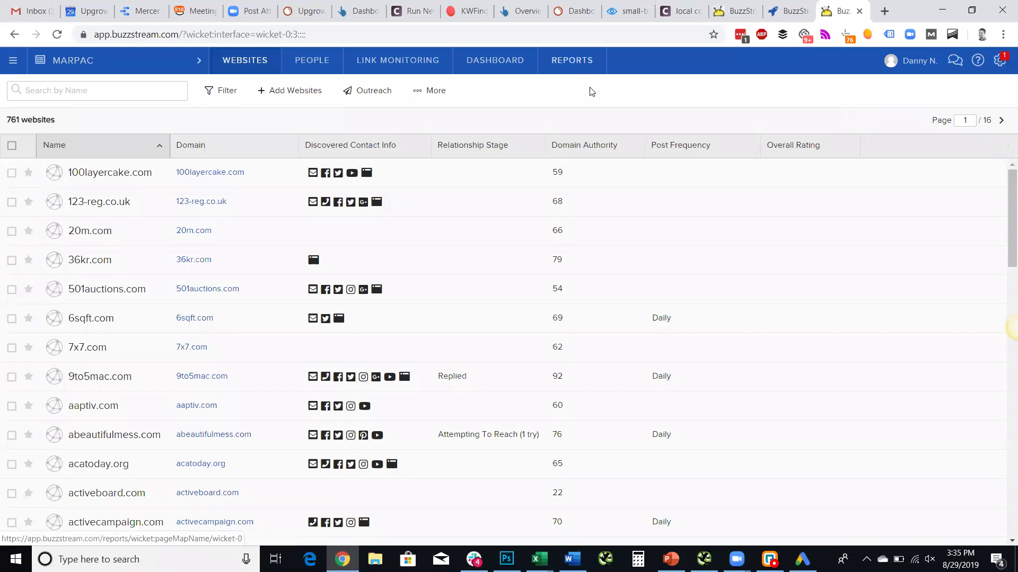
Look over the help options for tutorials, training webinars and support
{"action": "left_click", "coordinate": [980, 64]}
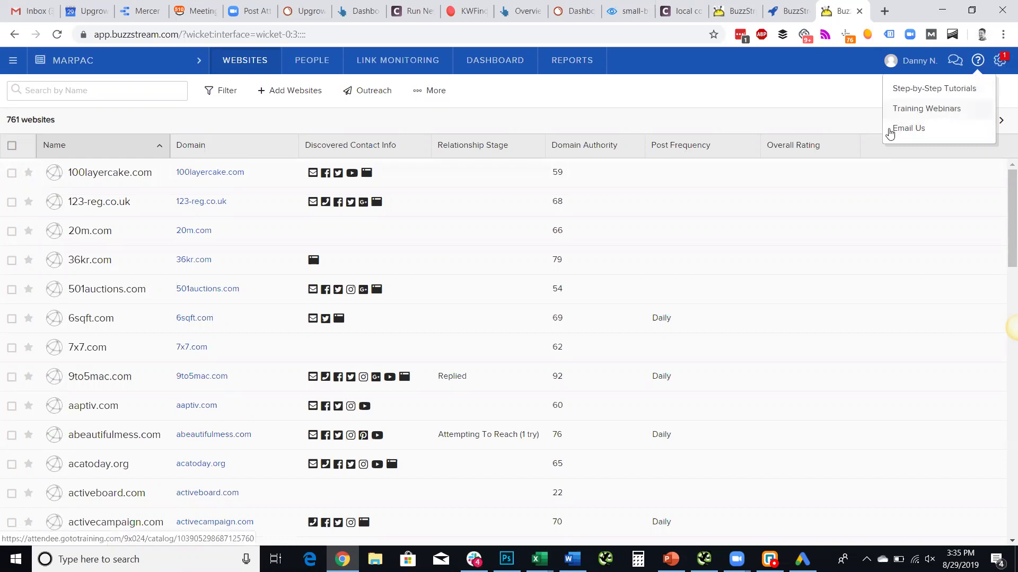
{"action": "left_click", "coordinate": [809, 86]}
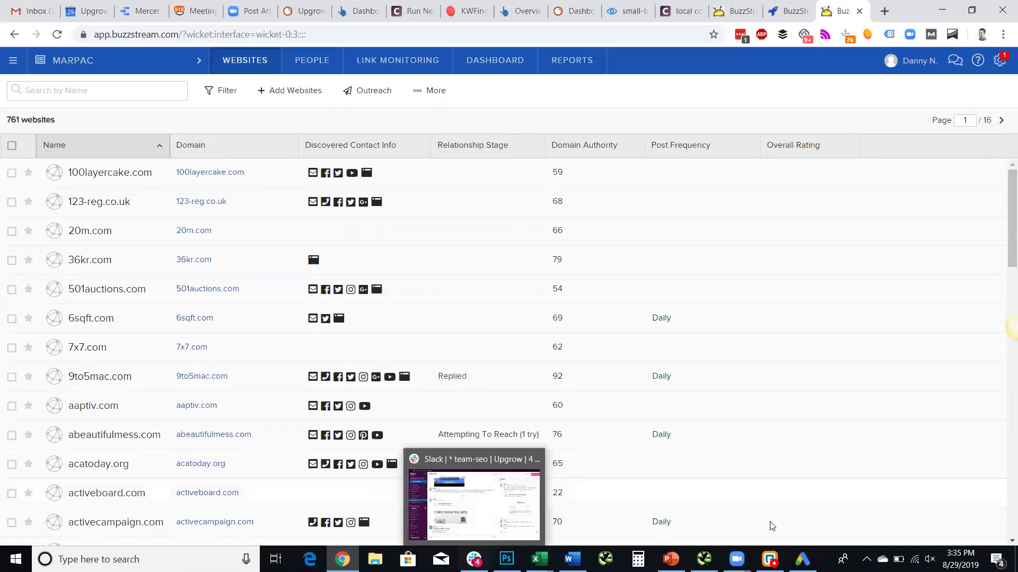
Switch to the Upgrow SEO Tools presentation in PowerPoint and delete slide 10, "GET THIS DECK AND MORE GOODIES!"
{"action": "mouse_move", "coordinate": [671, 558]}
{"action": "left_click", "coordinate": [690, 511]}
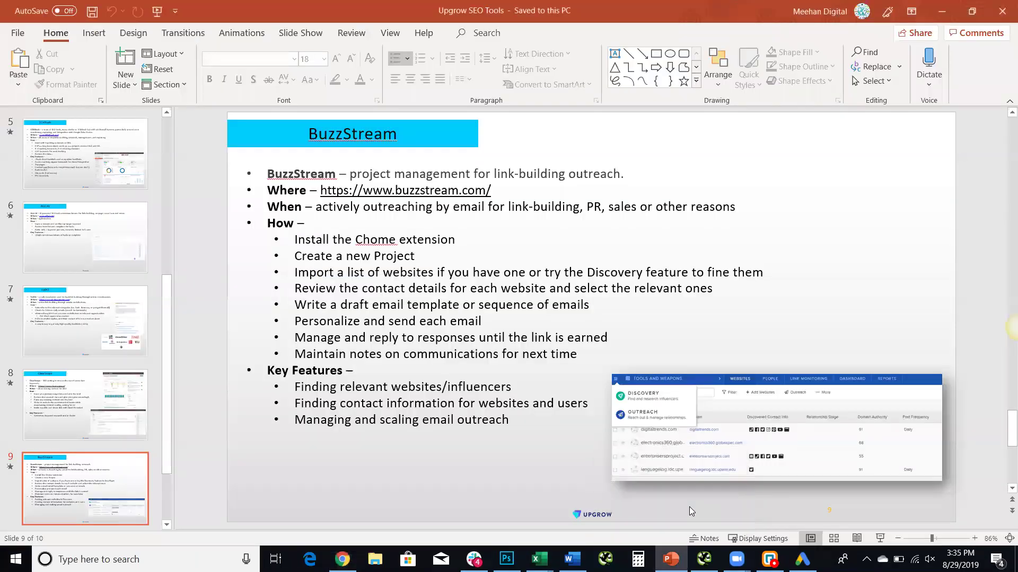
{"action": "left_click_drag", "start_coordinate": [168, 435], "coordinate": [171, 491]}
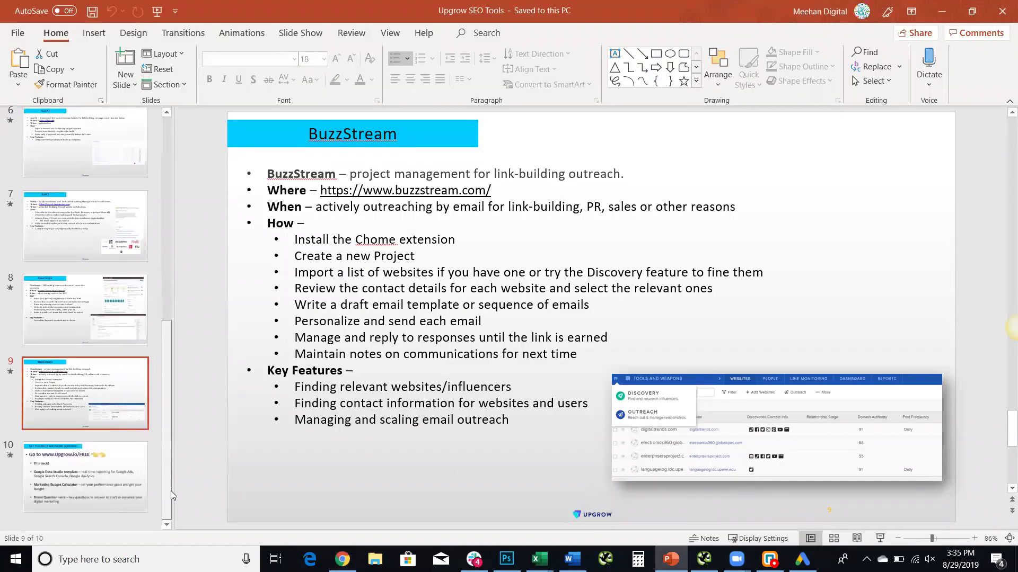
{"action": "left_click", "coordinate": [74, 477]}
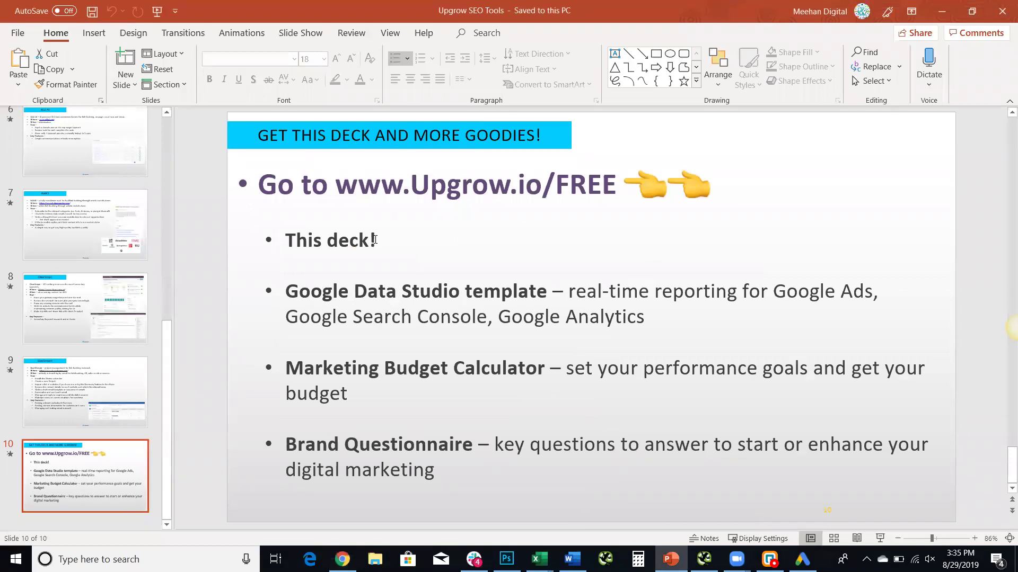
{"action": "key", "text": "Delete"}
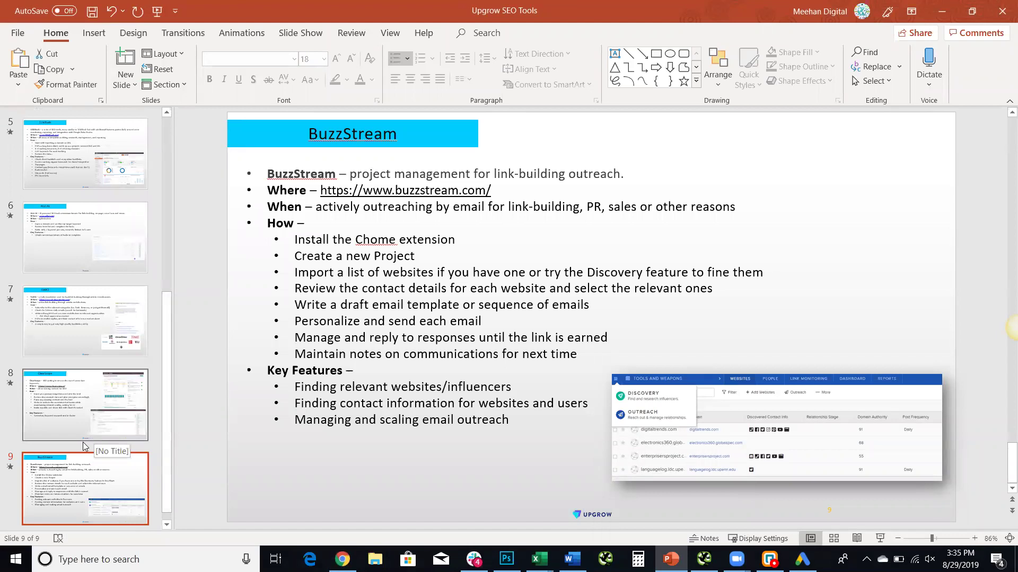
{"action": "left_click_drag", "start_coordinate": [165, 442], "coordinate": [149, 190]}
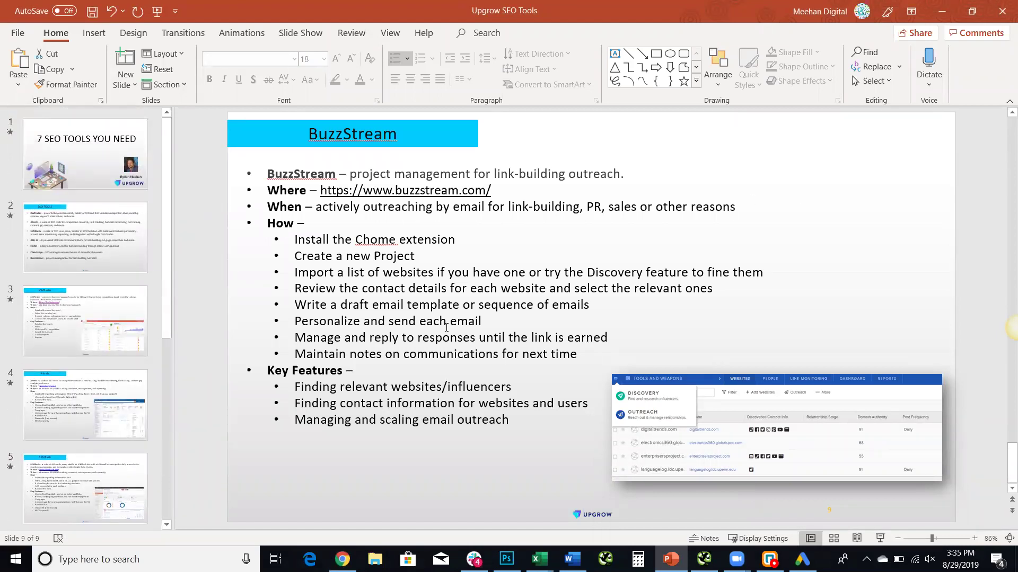